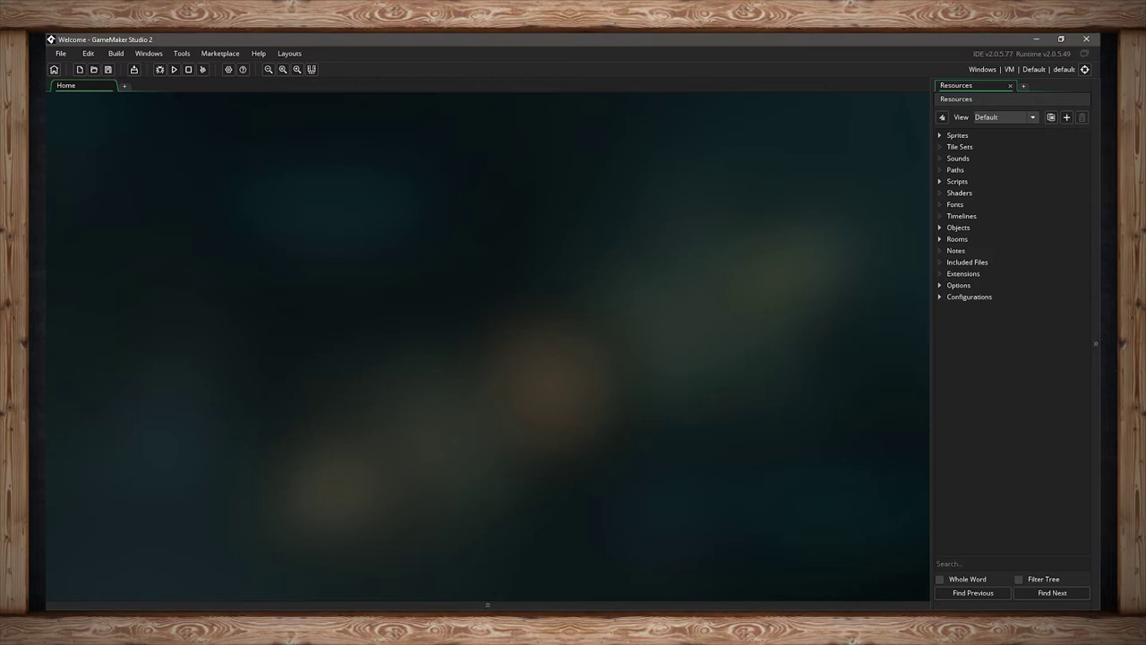
# Create a new room in the project's resources and name it rm_test
pyautogui.rightClick(954, 240)
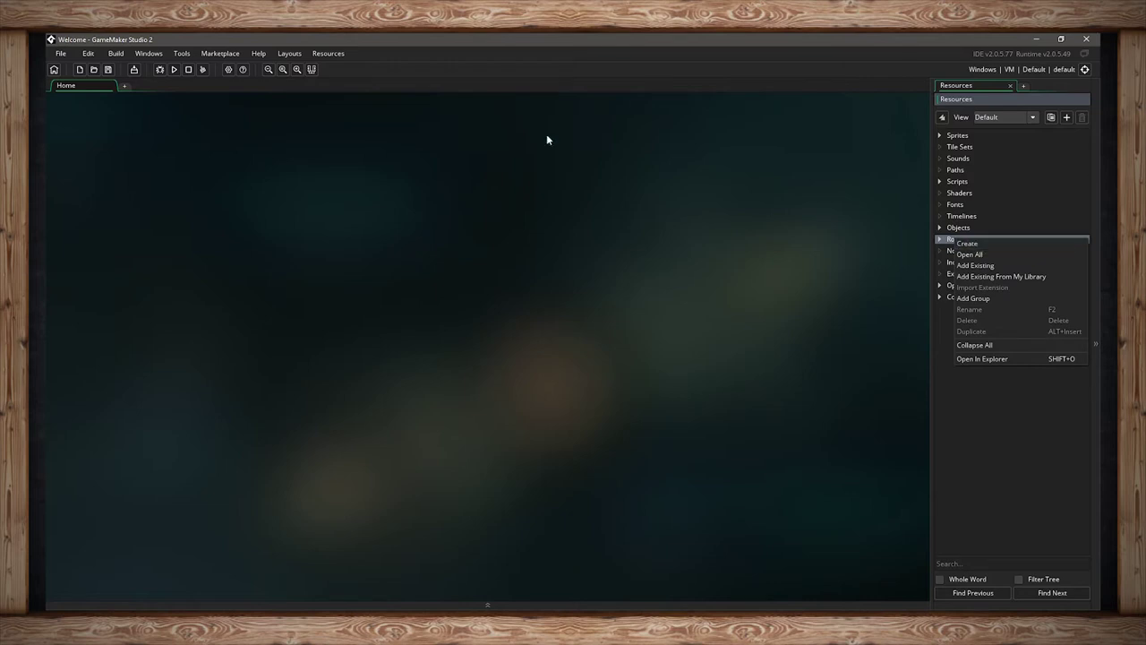
pyautogui.click(341, 53)
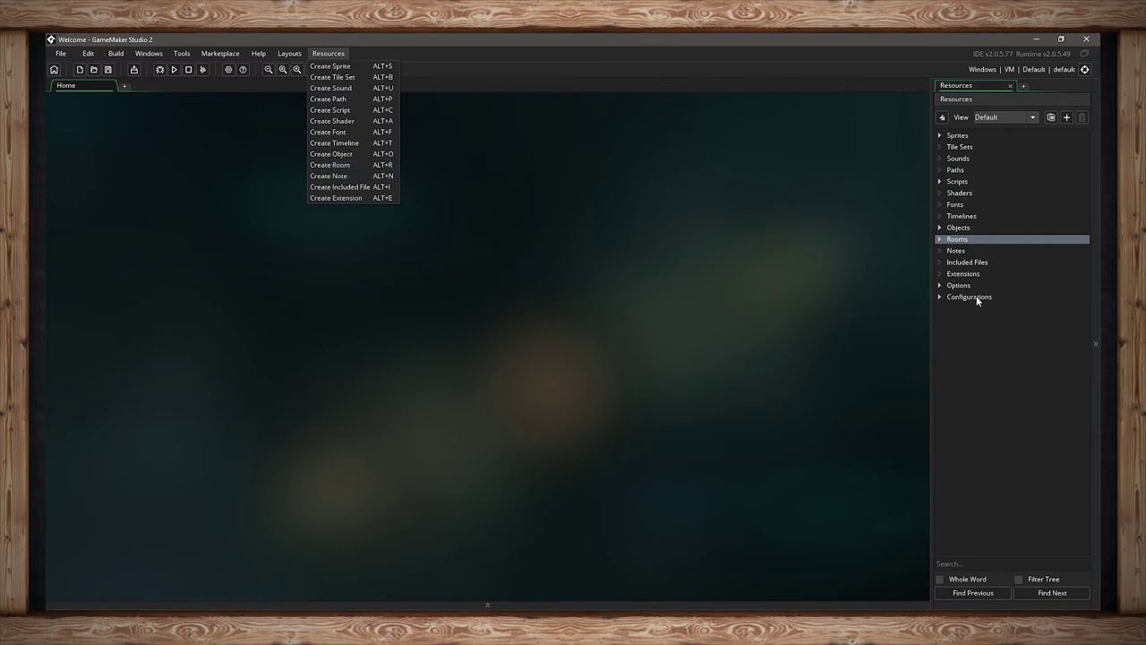
pyautogui.click(956, 256)
pyautogui.rightClick(956, 241)
pyautogui.click(968, 248)
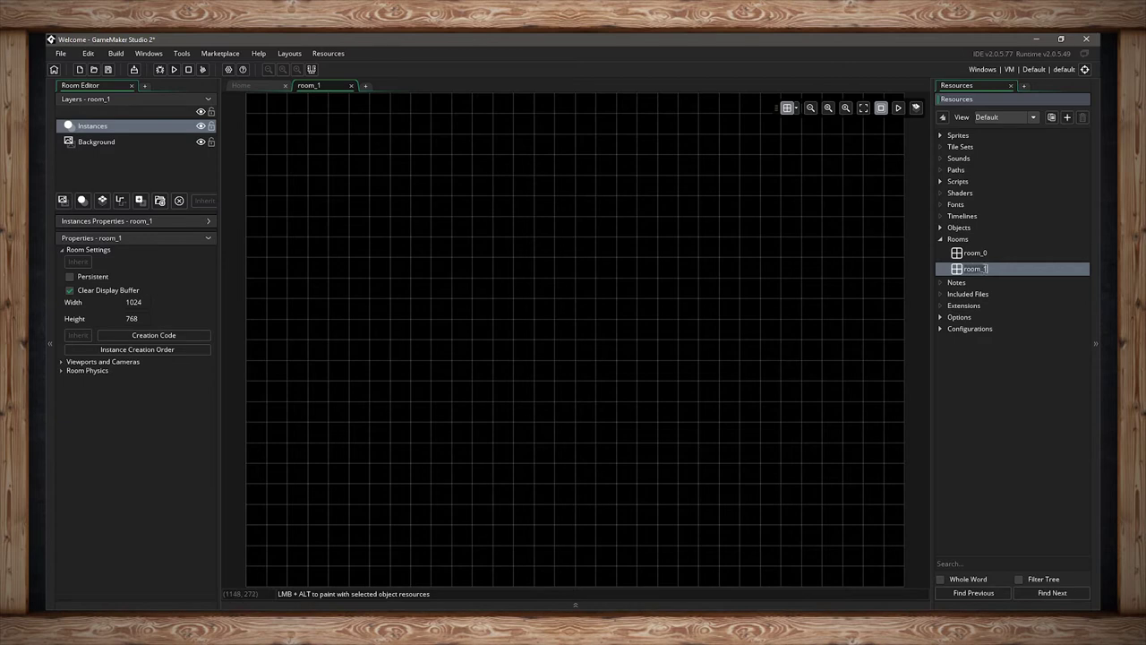
pyautogui.press('BackSpace')
pyautogui.write('rm_test')
pyautogui.press('Return')
# Expand the Instances layer properties of rm_test and look over the available room commands
pyautogui.click(209, 221)
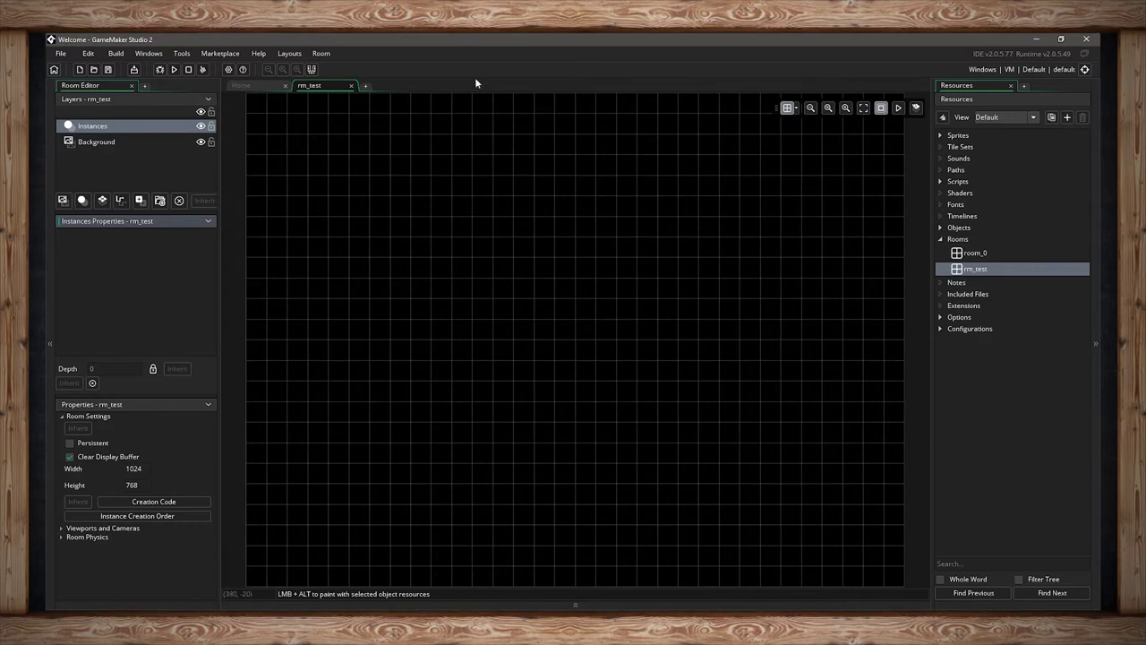
pyautogui.click(320, 54)
pyautogui.click(321, 54)
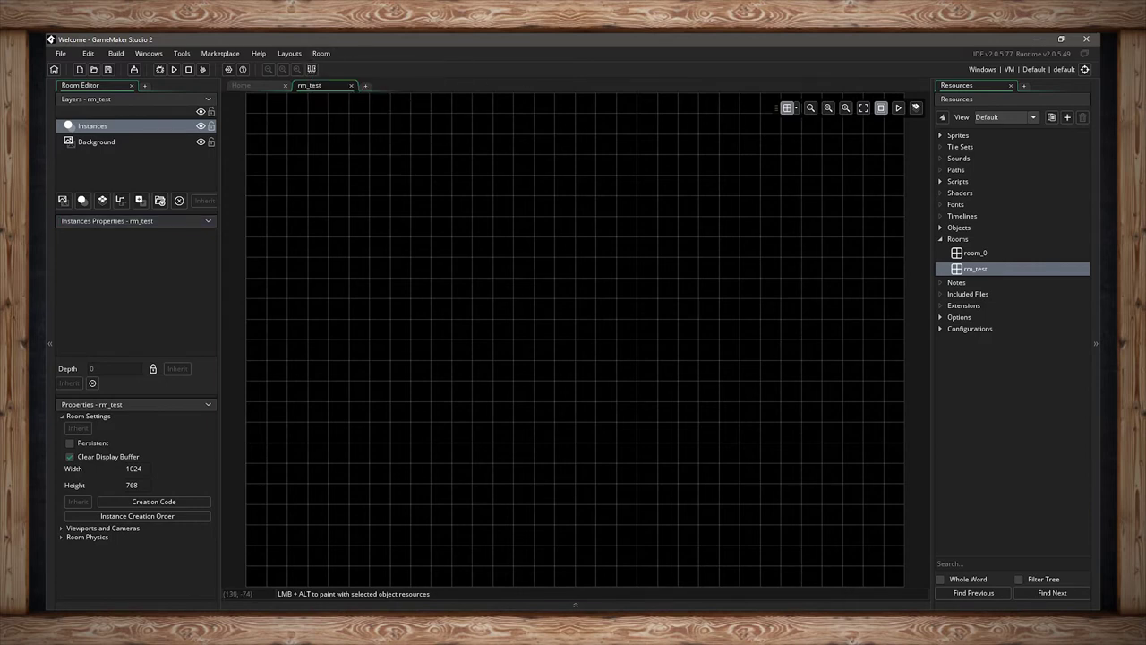
# Switch the room grid off and on, and try a red grid colour before setting it back to white
pyautogui.click(788, 109)
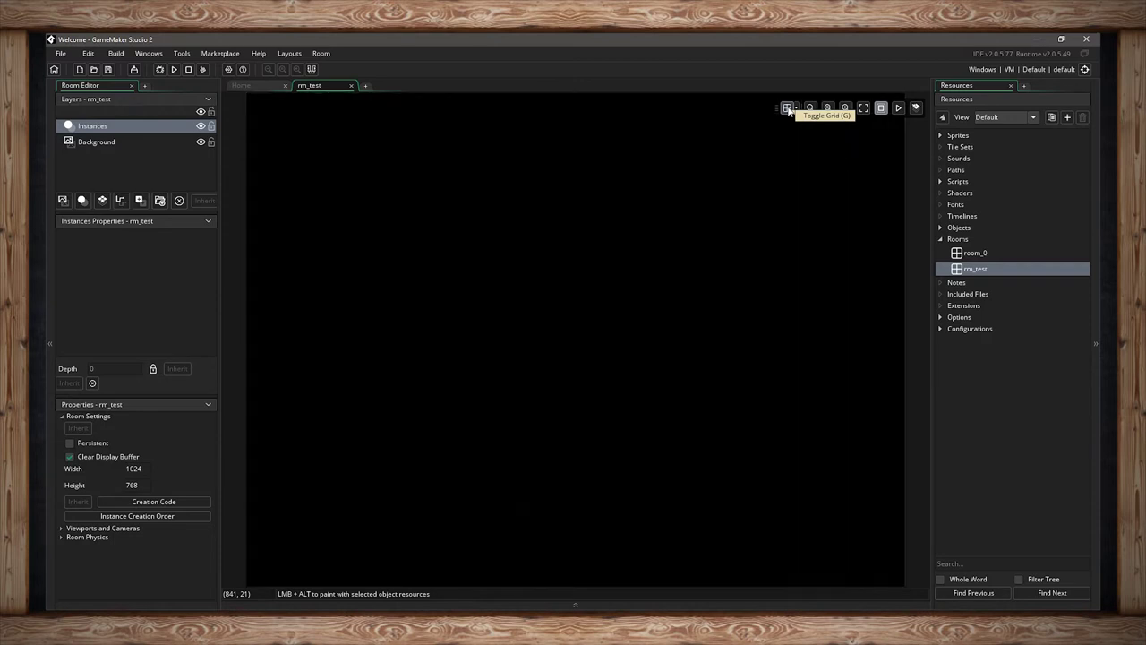
pyautogui.click(788, 109)
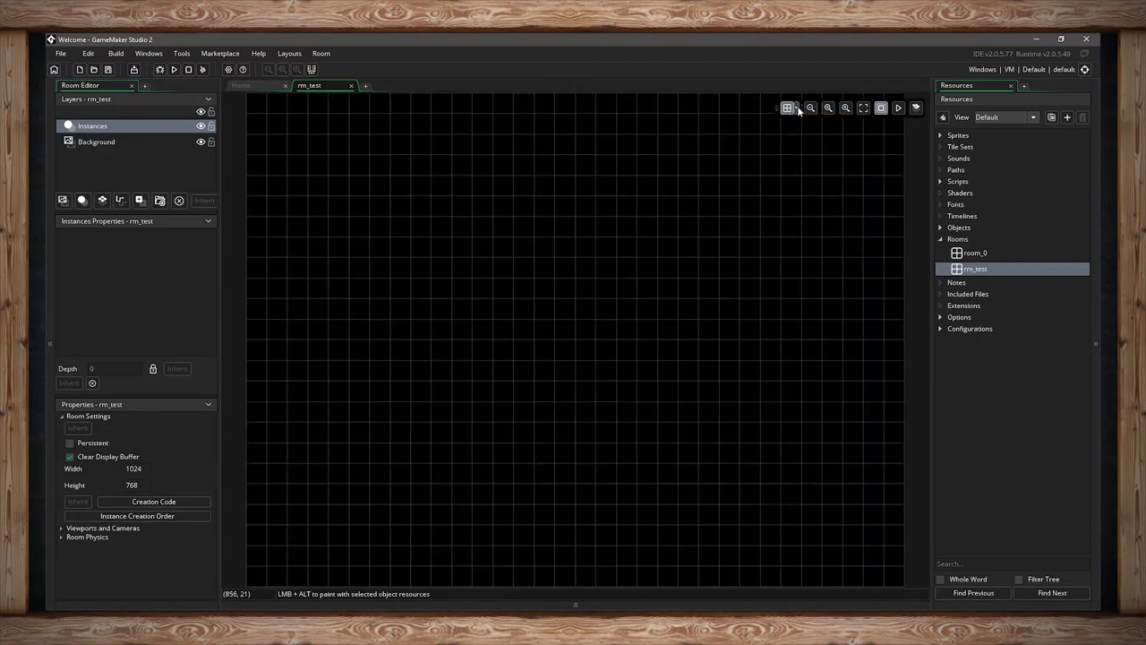
pyautogui.click(797, 109)
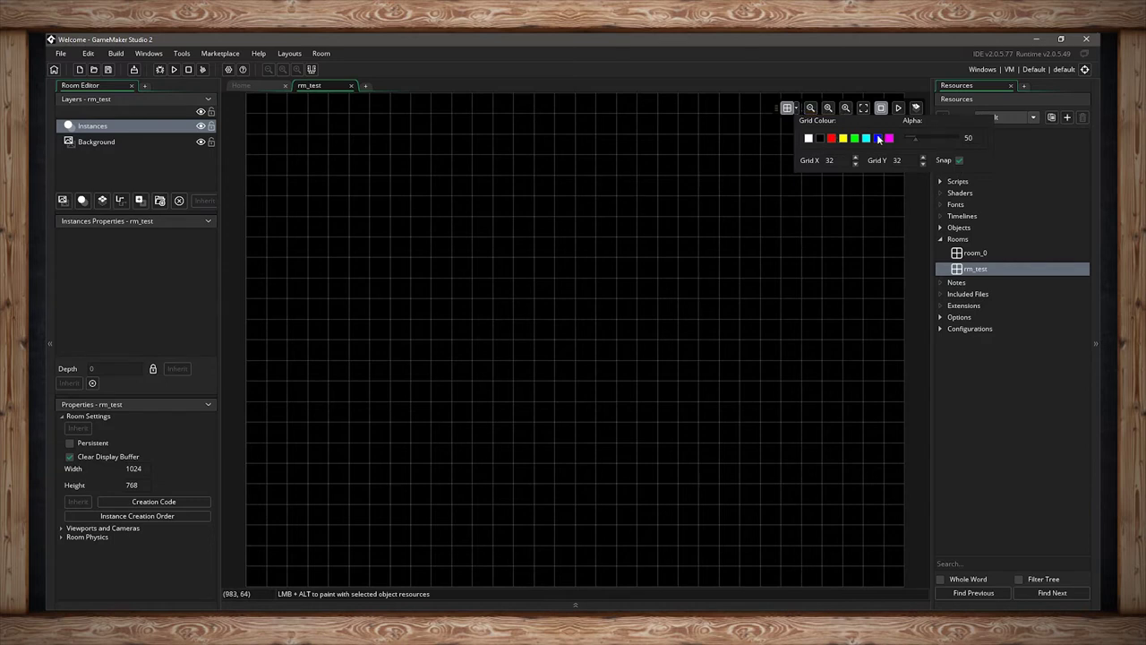
pyautogui.click(831, 138)
pyautogui.click(809, 139)
# Try other grid alpha and Grid X values, restoring alpha to 50 and Grid X to 32
pyautogui.moveTo(915, 141)
pyautogui.mouseDown()
pyautogui.moveTo(976, 142)
pyautogui.moveTo(906, 144)
pyautogui.moveTo(915, 140)
pyautogui.mouseUp()
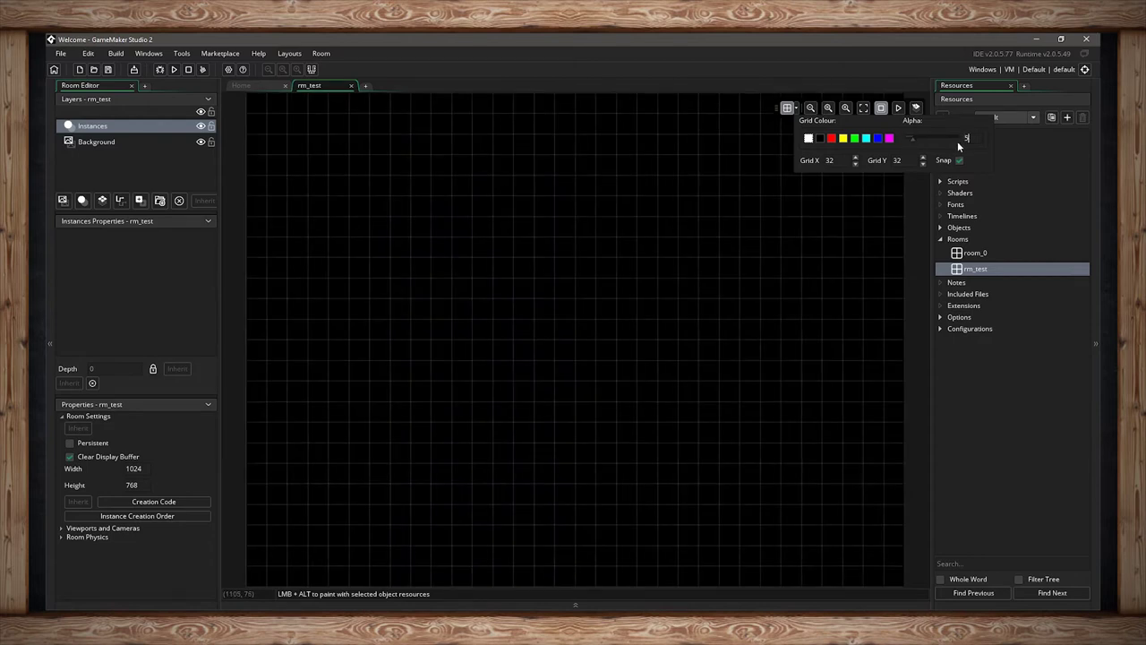
pyautogui.press('Return')
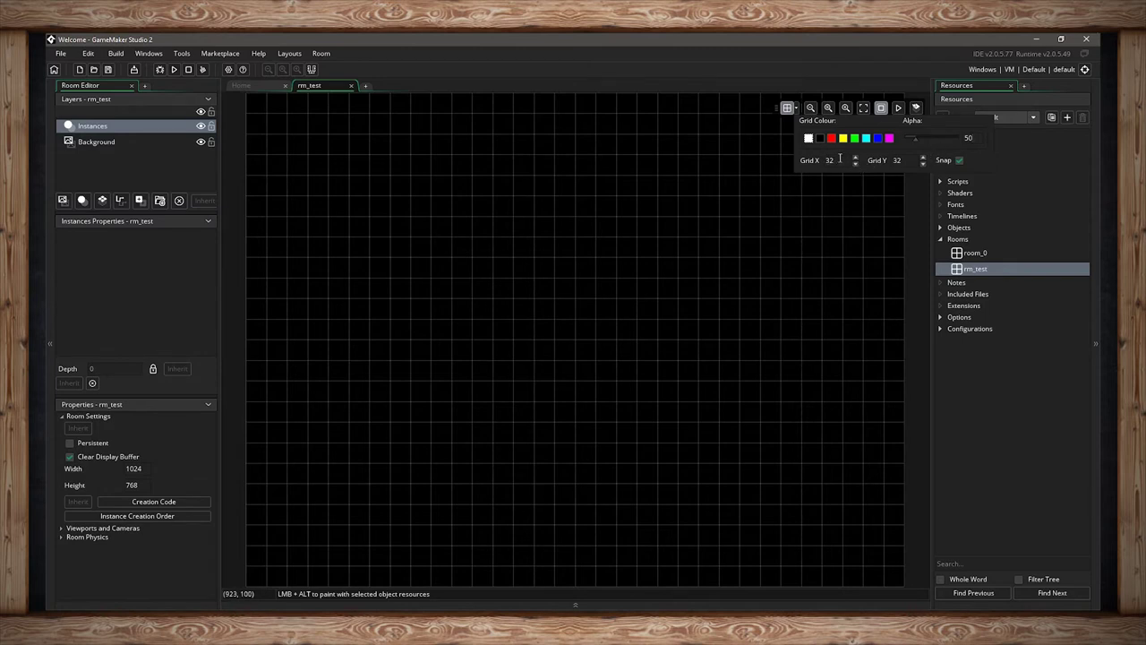
pyautogui.moveTo(856, 166); pyautogui.dragTo(858, 159)
pyautogui.click(787, 108)
pyautogui.click(788, 108)
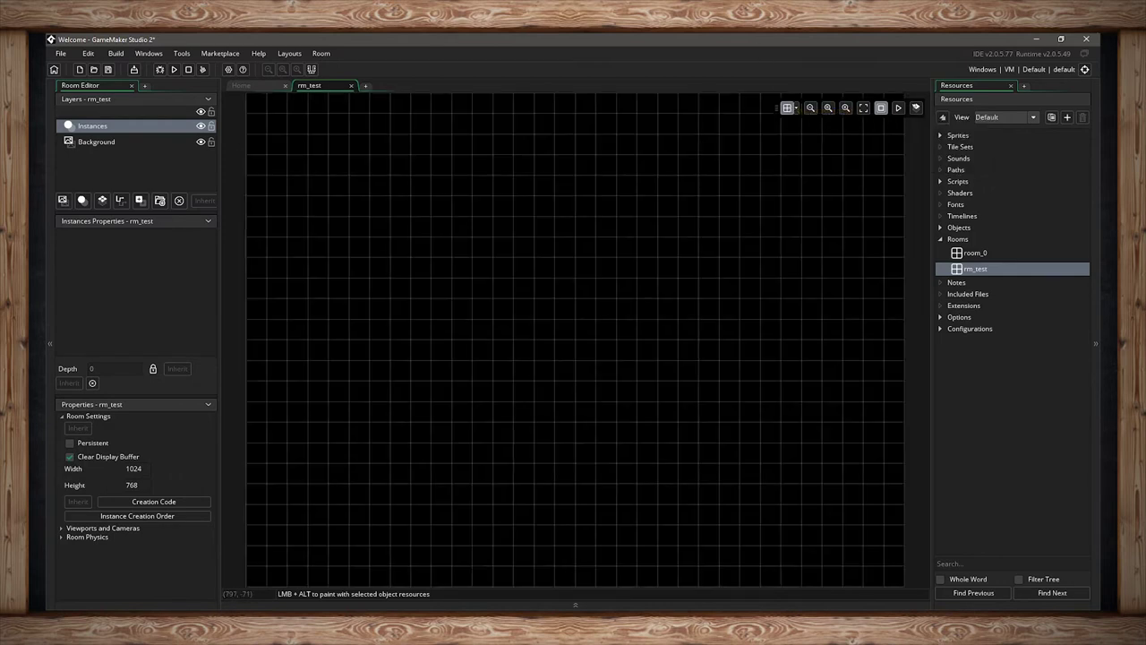
# Examine the rm_test canvas at different zoom levels and pan positions, ending with the whole room fitted in view
pyautogui.click(810, 108)
pyautogui.click(840, 109)
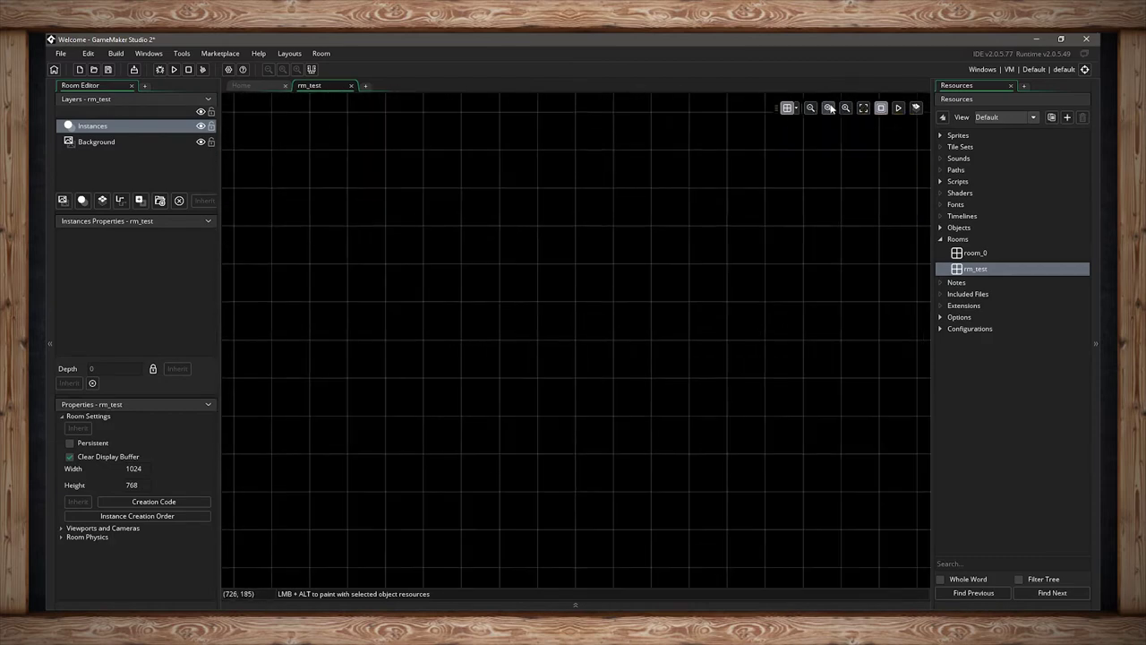
pyautogui.click(829, 108)
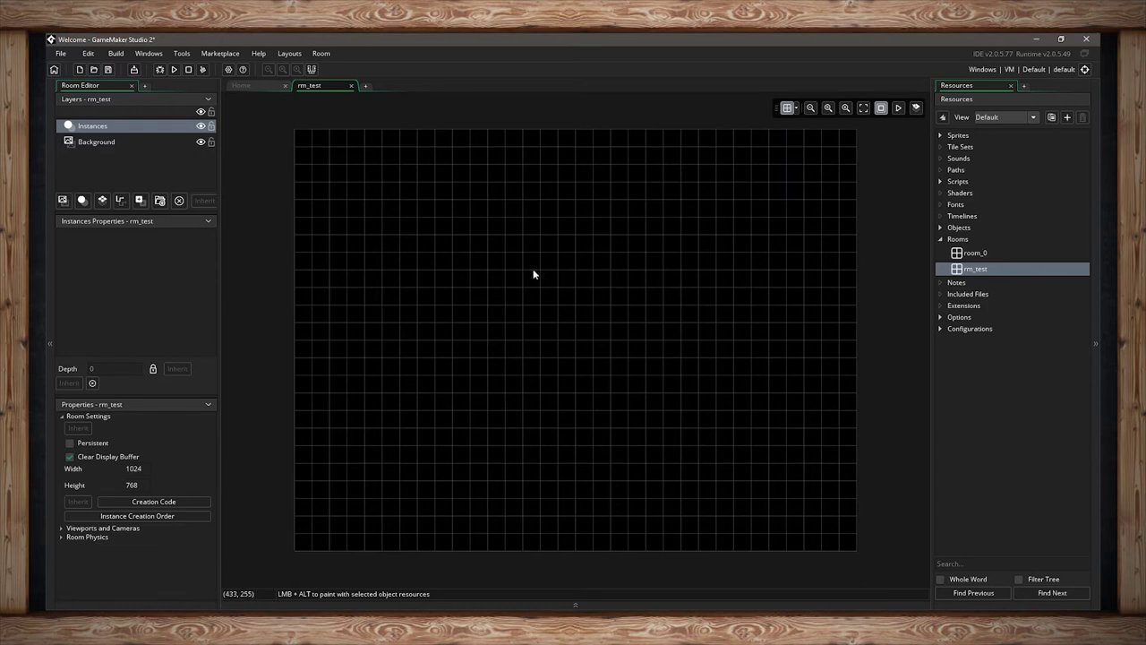
pyautogui.click(864, 108)
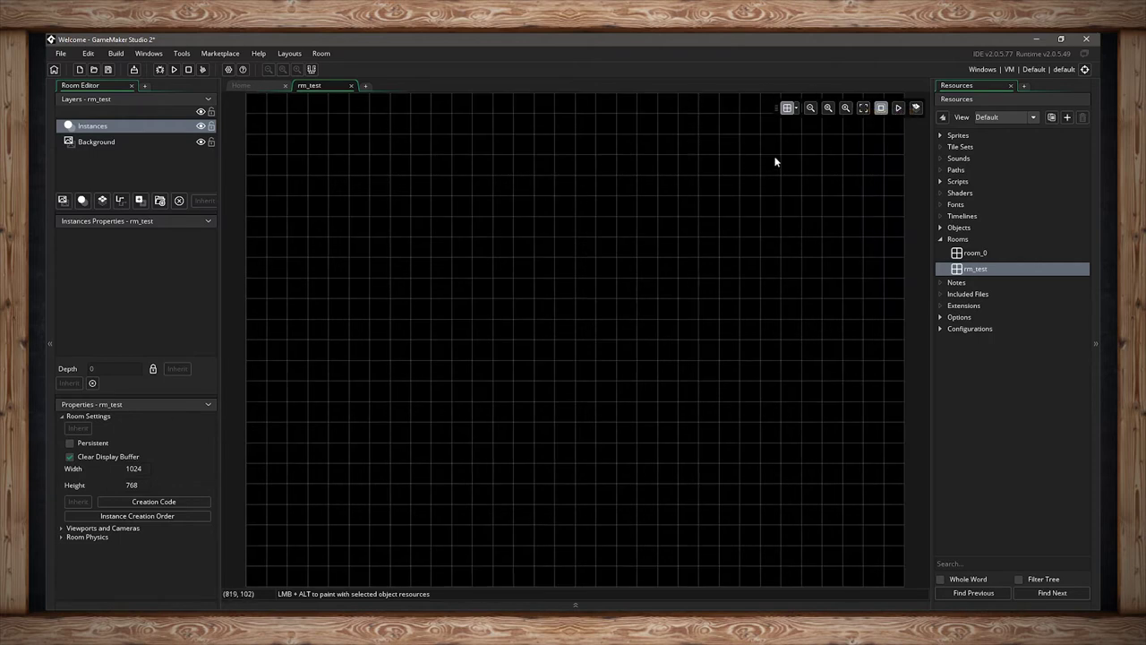
pyautogui.moveTo(815, 196); pyautogui.dragTo(597, 310, button='middle')
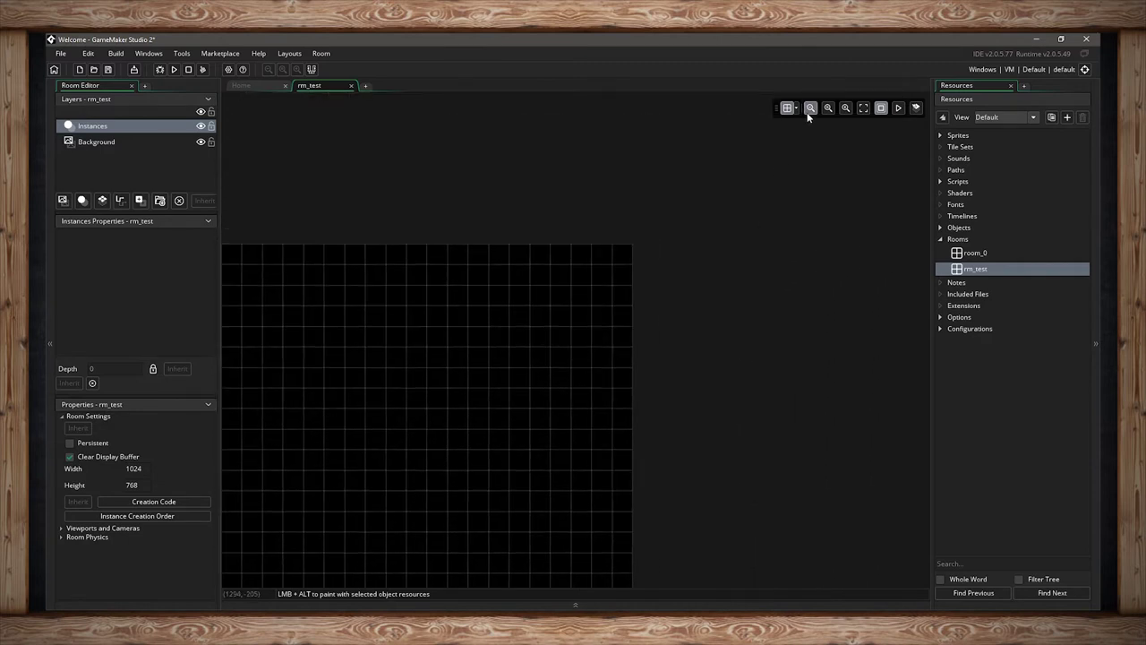
pyautogui.click(809, 114)
pyautogui.click(808, 115)
pyautogui.click(808, 115)
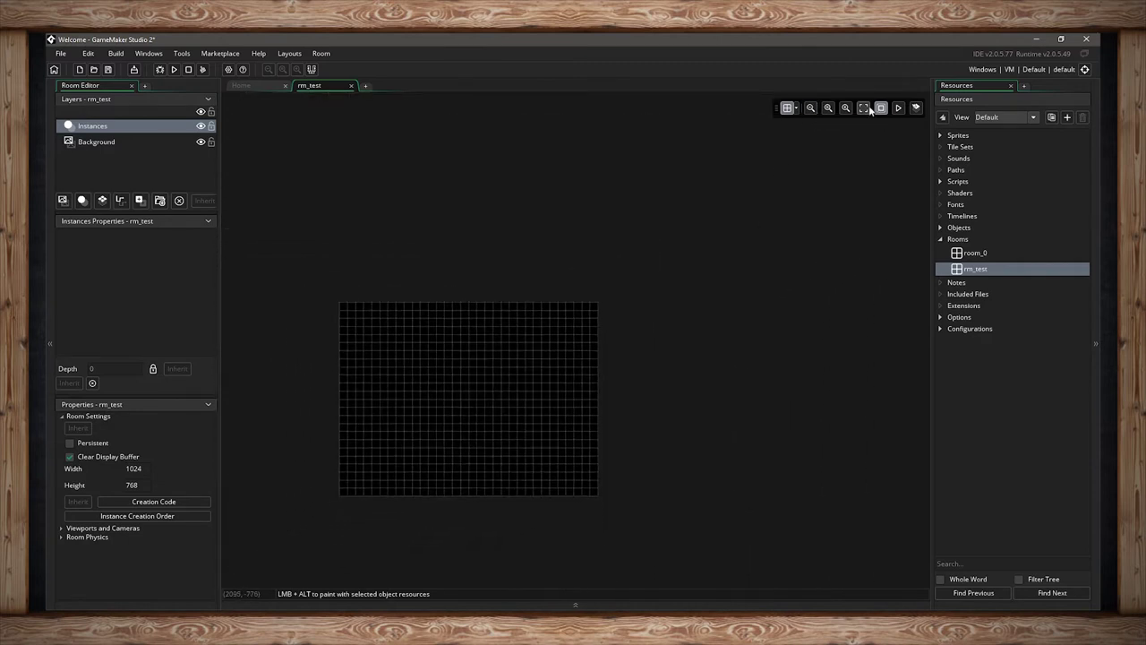
pyautogui.click(868, 108)
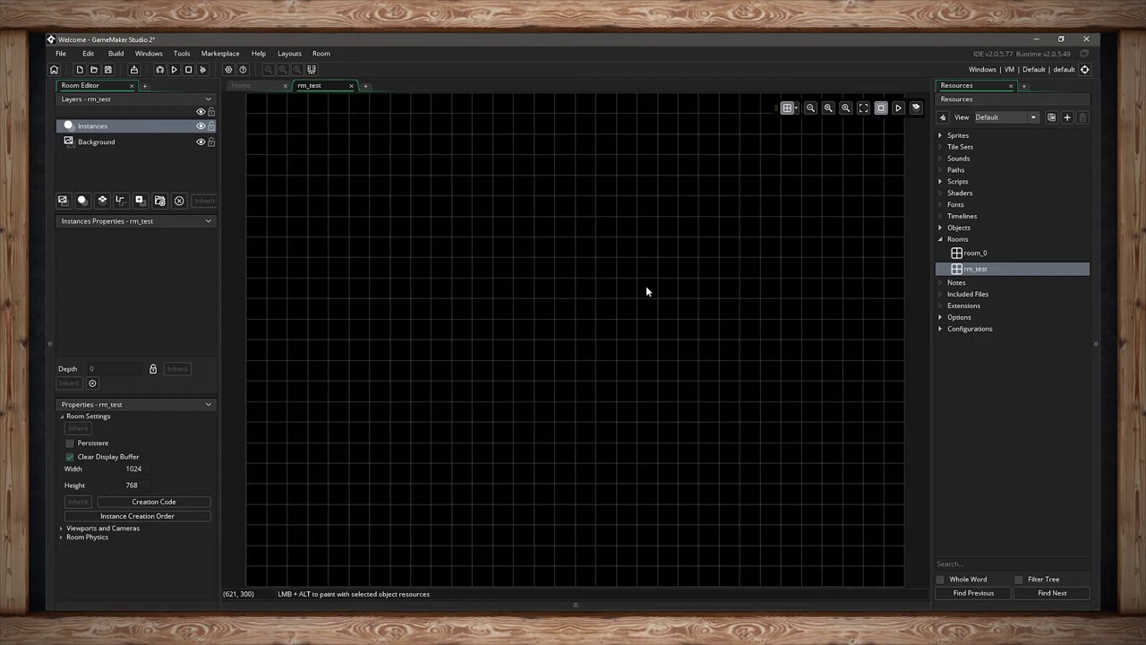
# Assign the sp_ground sprite to the Background layer of rm_test
pyautogui.click(117, 139)
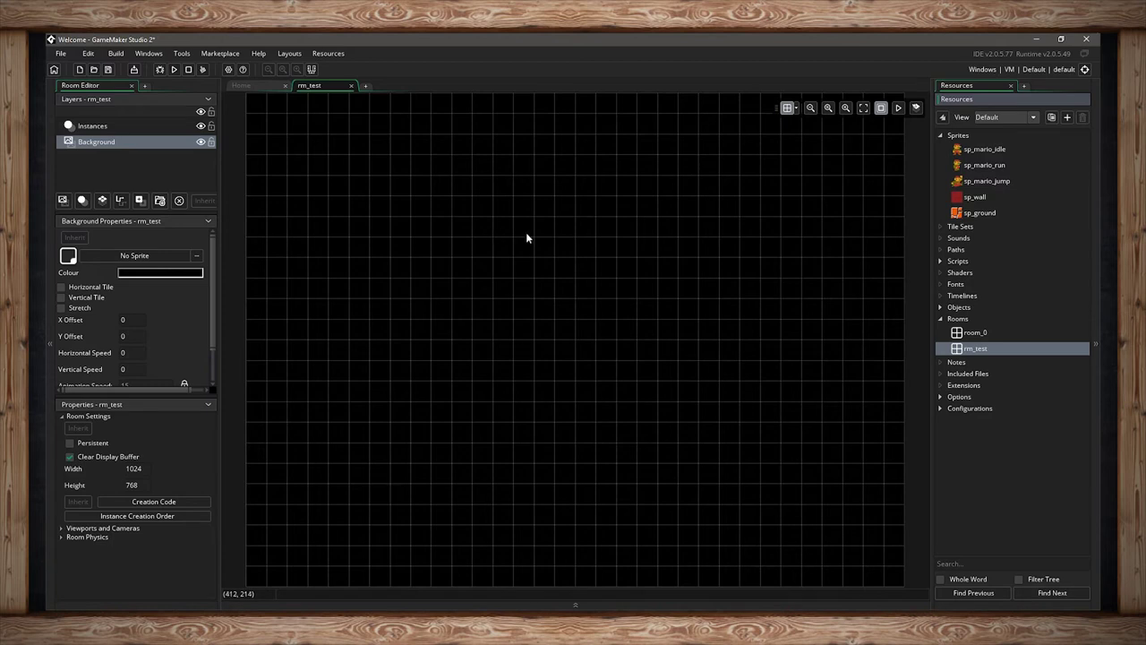
pyautogui.click(145, 142)
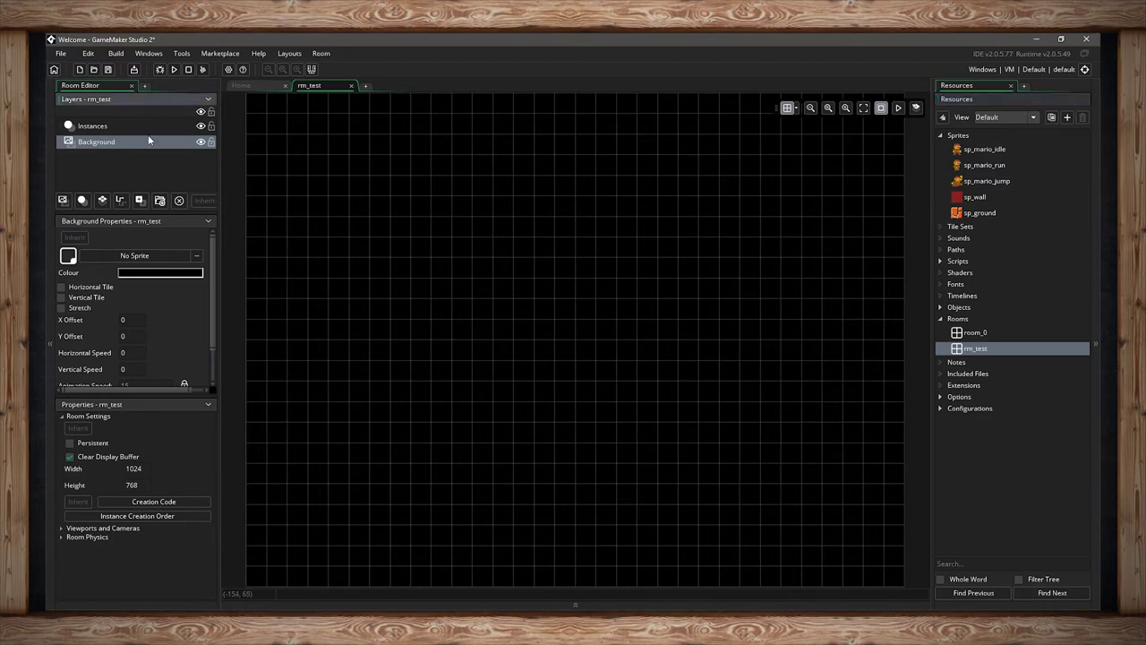
pyautogui.moveTo(980, 213); pyautogui.dragTo(577, 232)
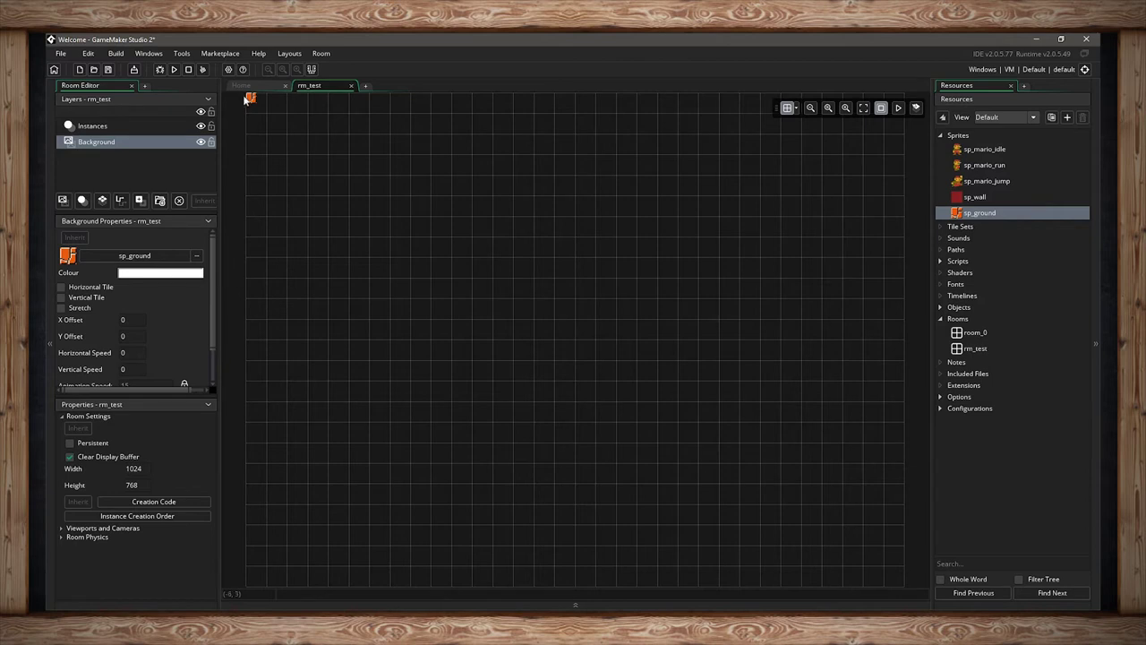
pyautogui.hotkey('ctrl', 'z')
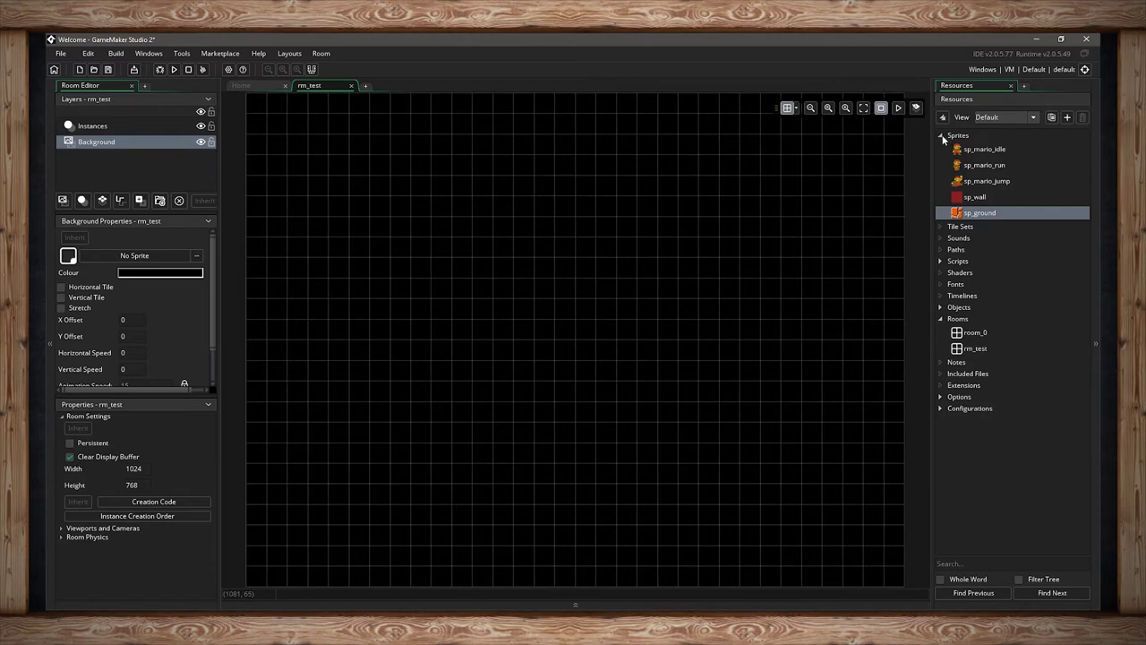
pyautogui.moveTo(966, 219); pyautogui.dragTo(532, 181)
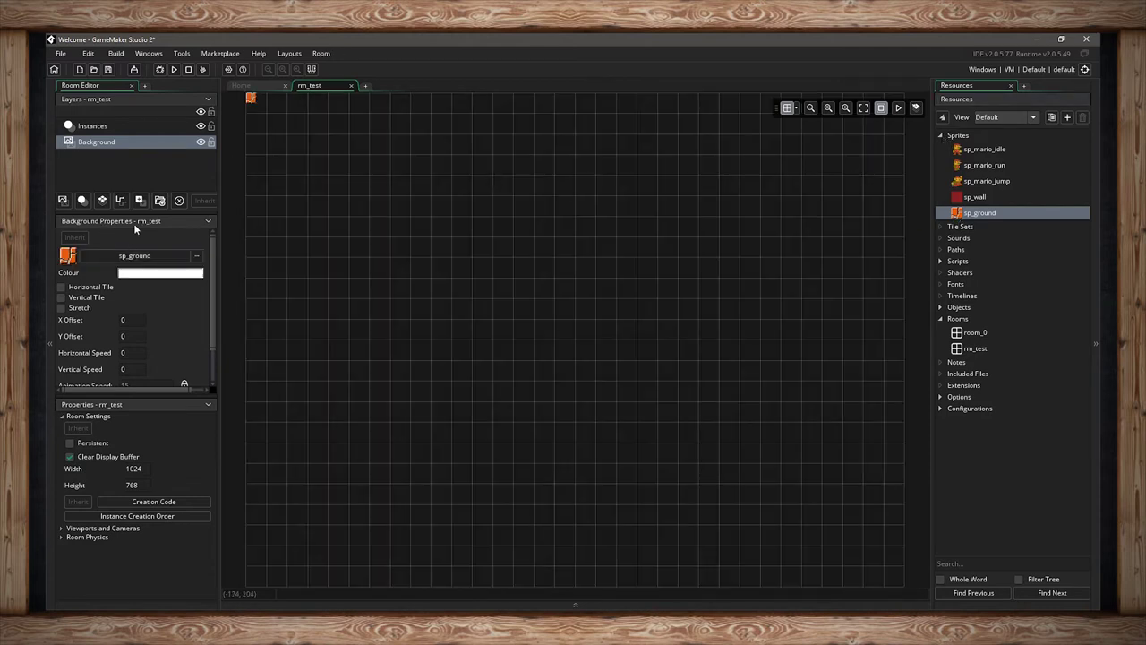
# Try sp_mario_idle as the Background layer's sprite, and set it back to sp_ground
pyautogui.click(186, 257)
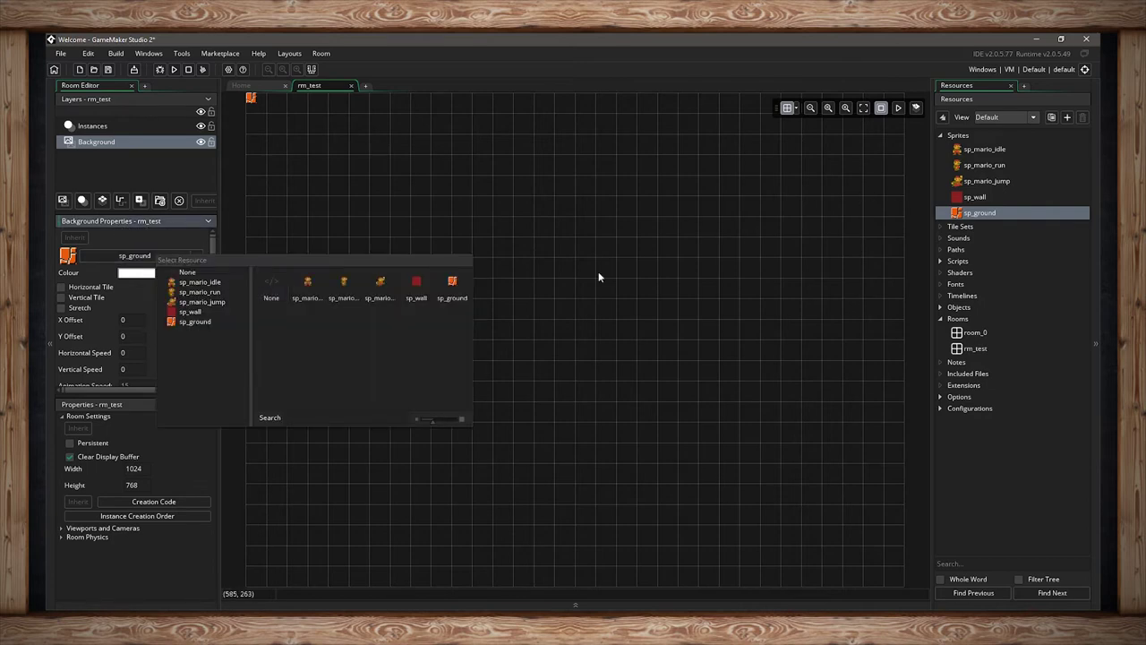
pyautogui.click(200, 282)
pyautogui.click(187, 258)
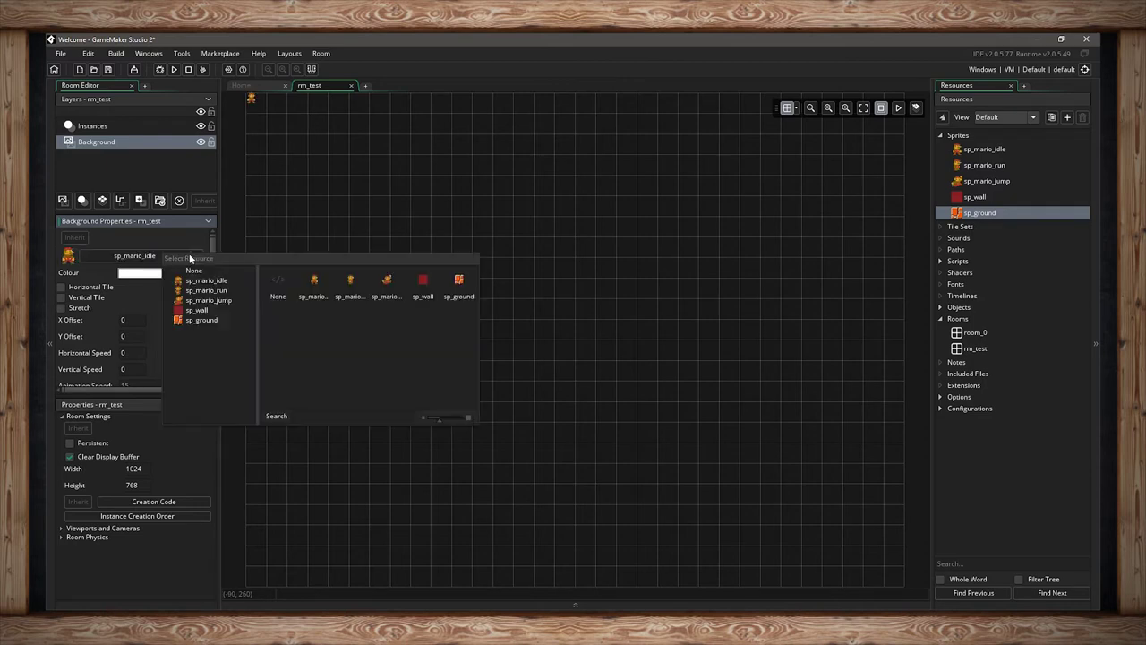
pyautogui.click(189, 319)
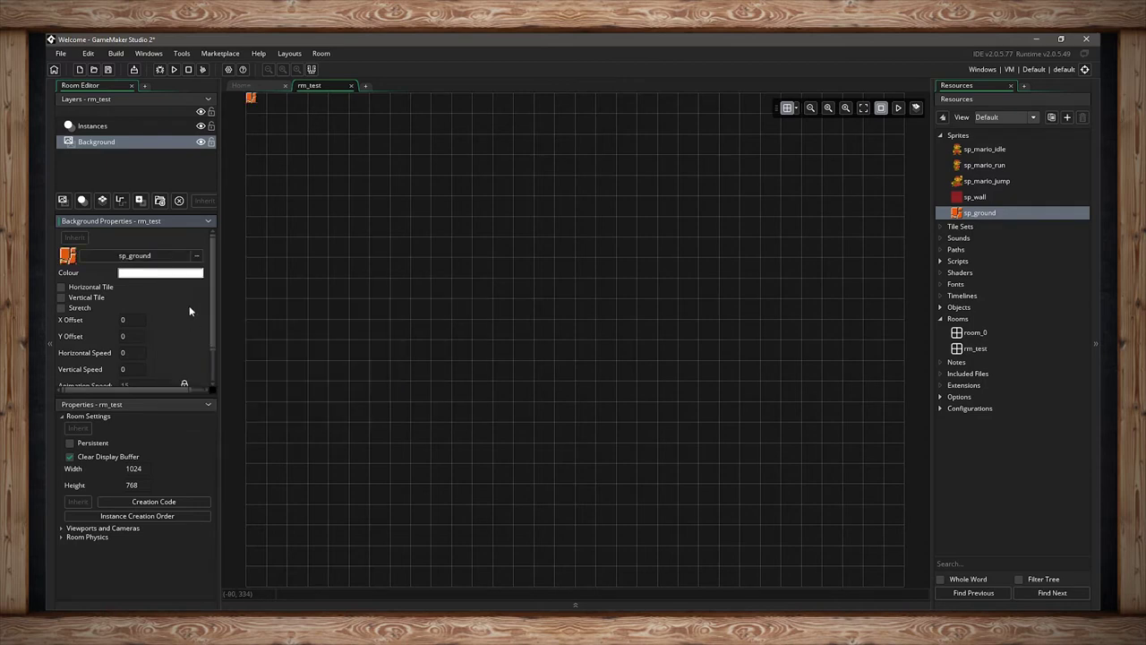
# Set the Background layer's colour to purple 821EC9, store it as a saved colour, and inspect the tinted sprite up close
pyautogui.click(149, 274)
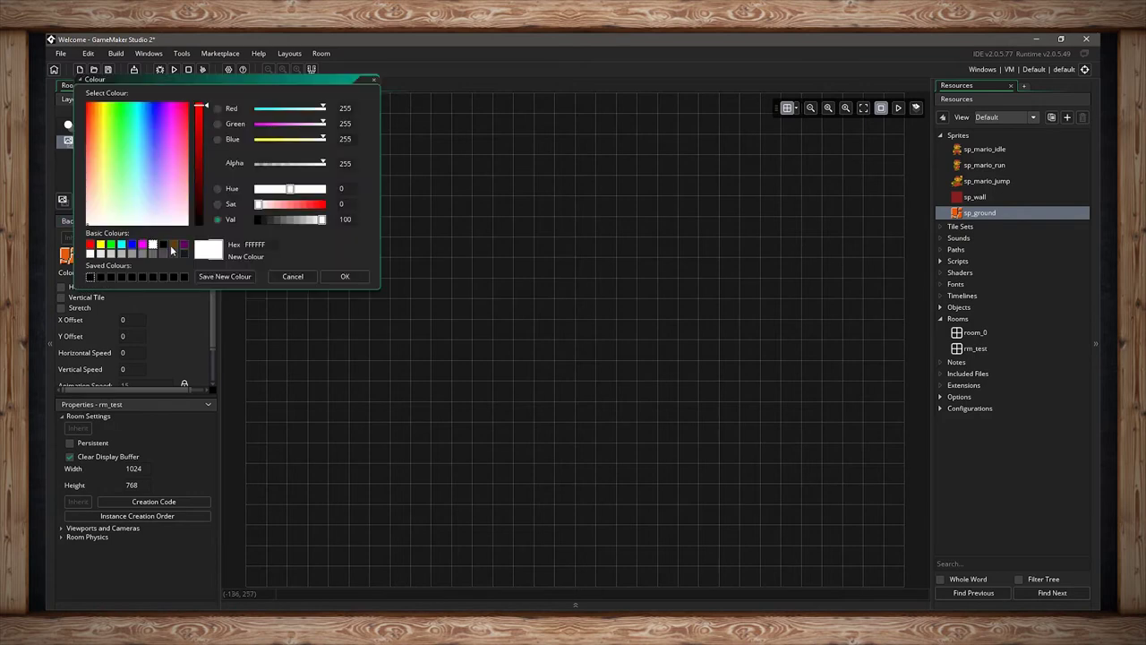
pyautogui.moveTo(220, 76); pyautogui.dragTo(523, 197)
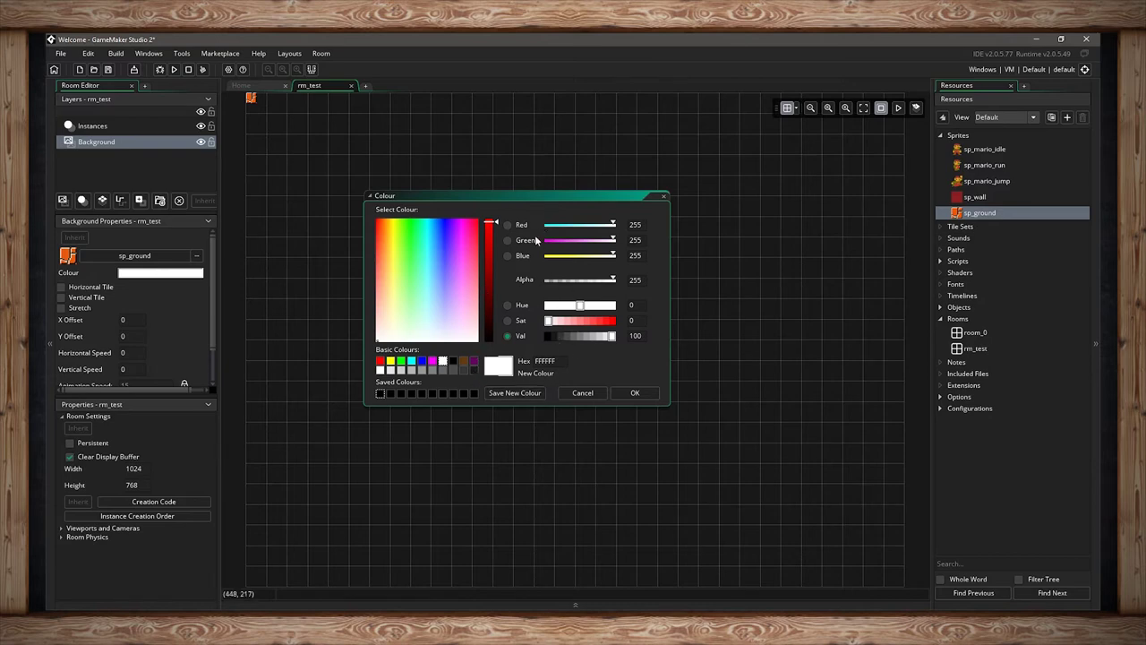
pyautogui.moveTo(614, 279)
pyautogui.mouseDown()
pyautogui.moveTo(539, 278)
pyautogui.moveTo(630, 286)
pyautogui.mouseUp()
pyautogui.moveTo(446, 271)
pyautogui.mouseDown()
pyautogui.moveTo(455, 238)
pyautogui.moveTo(490, 244)
pyautogui.mouseUp()
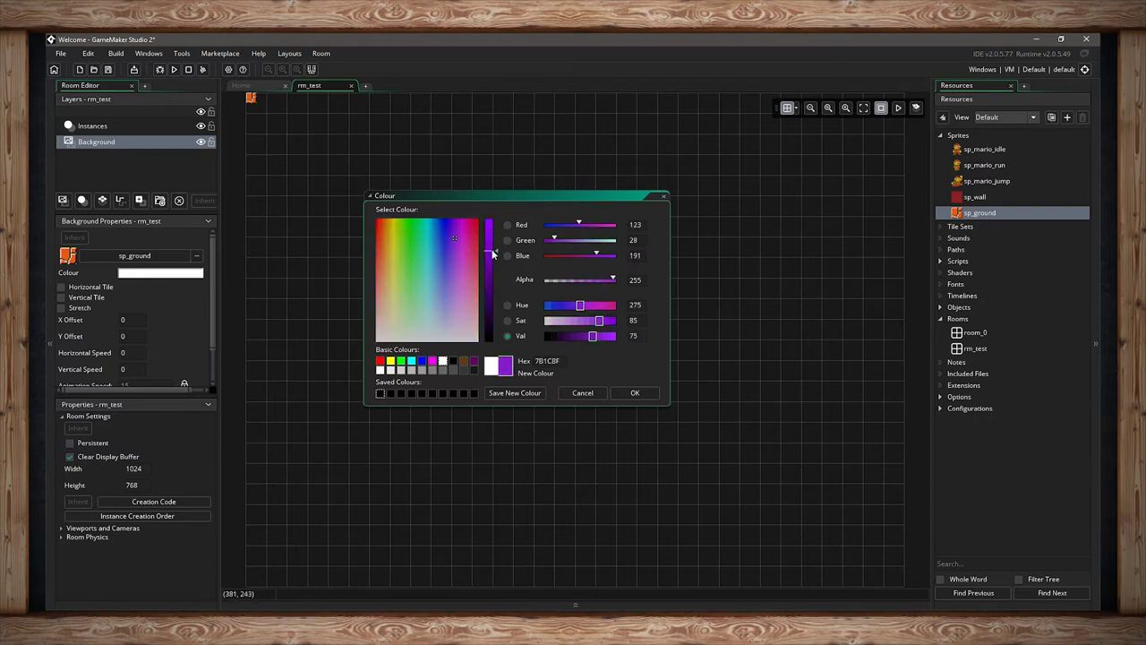
pyautogui.click(513, 395)
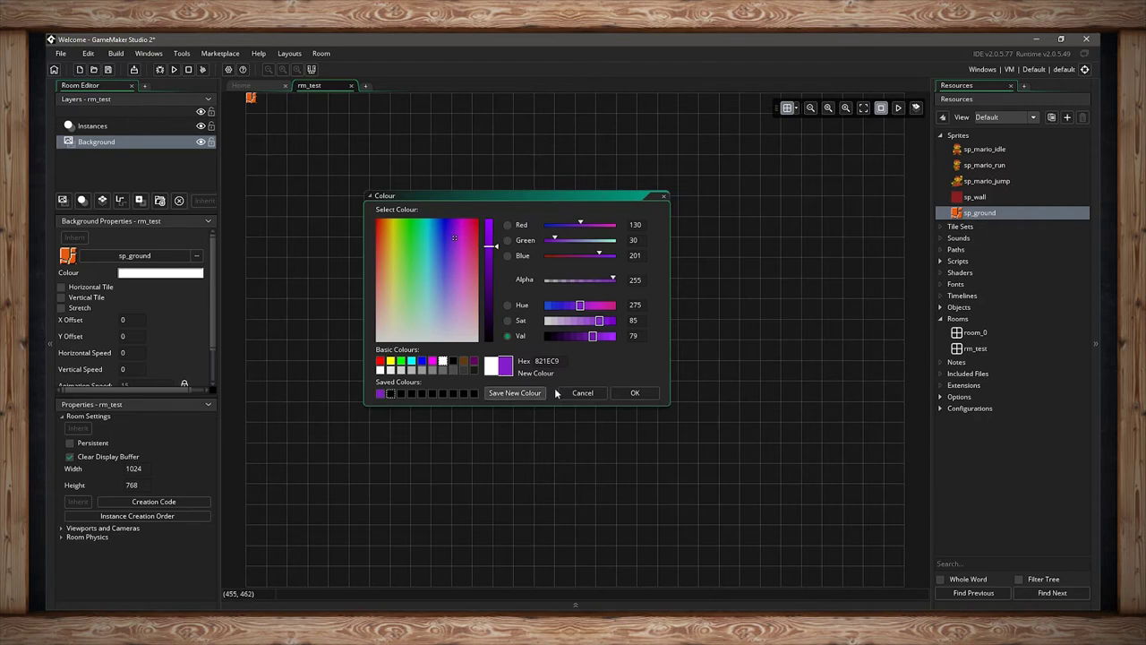
pyautogui.click(634, 392)
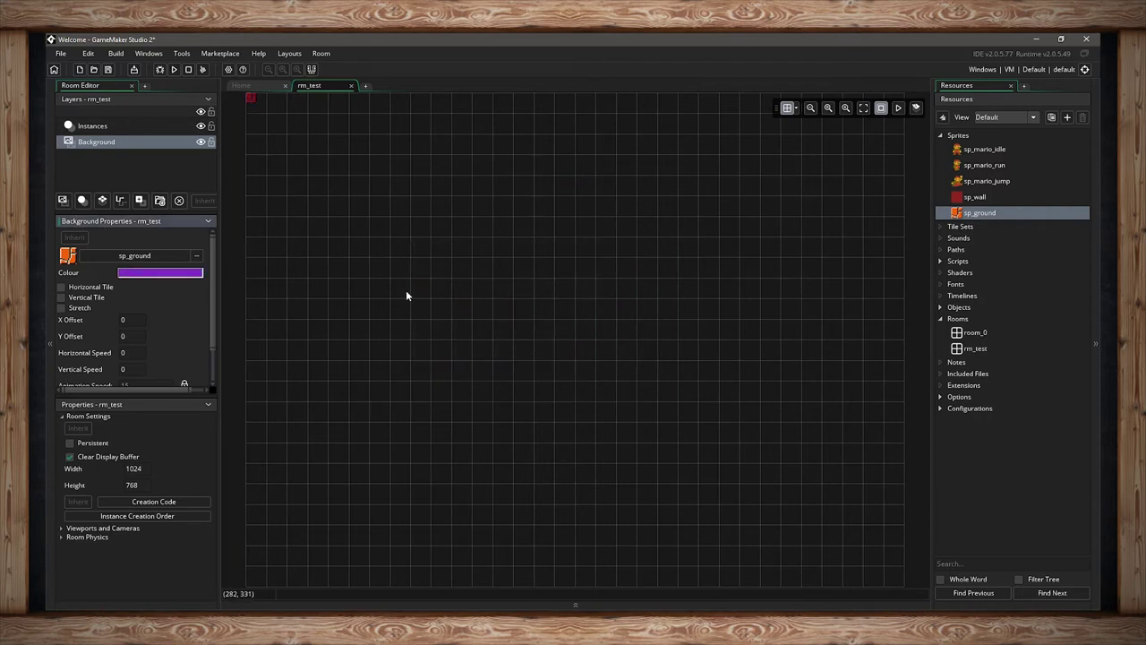
pyautogui.scroll(3, 250, 108)
pyautogui.moveTo(249, 108); pyautogui.dragTo(384, 292, button='middle')
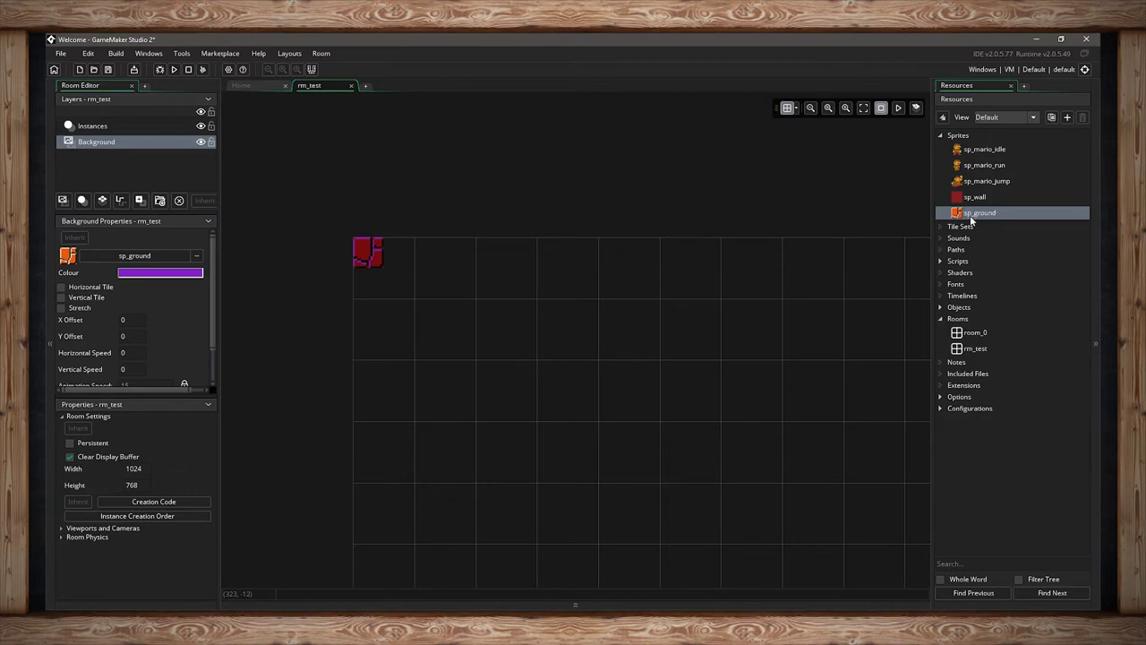
# Set the Background layer's colour back to white FFFFFF and fit the whole room in view
pyautogui.click(199, 272)
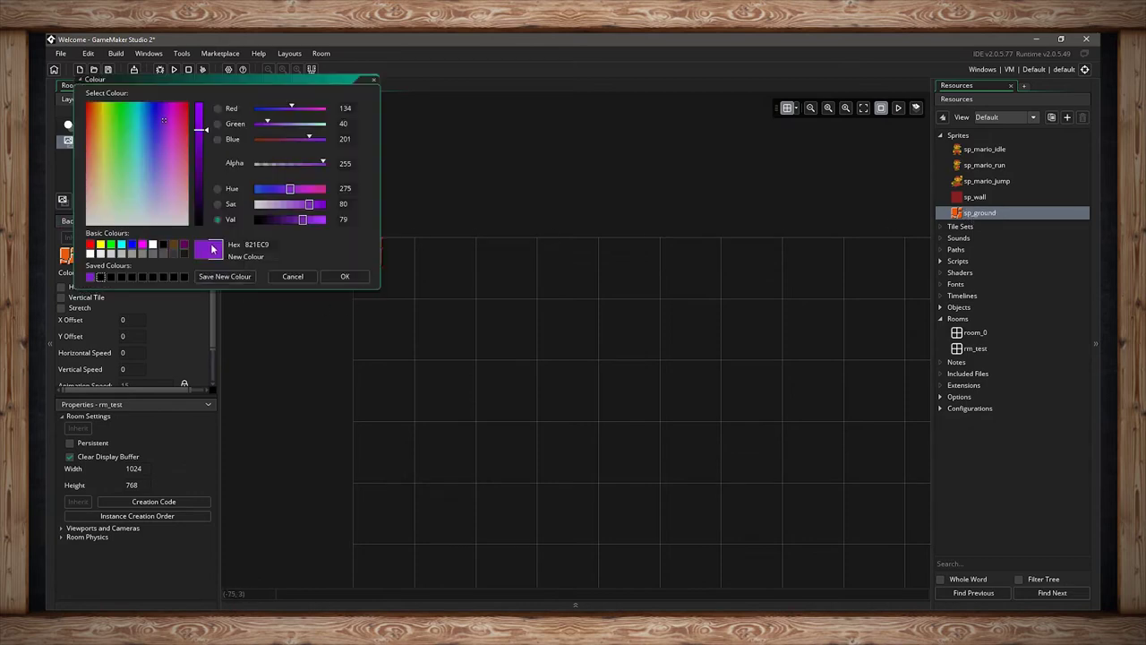
pyautogui.click(154, 245)
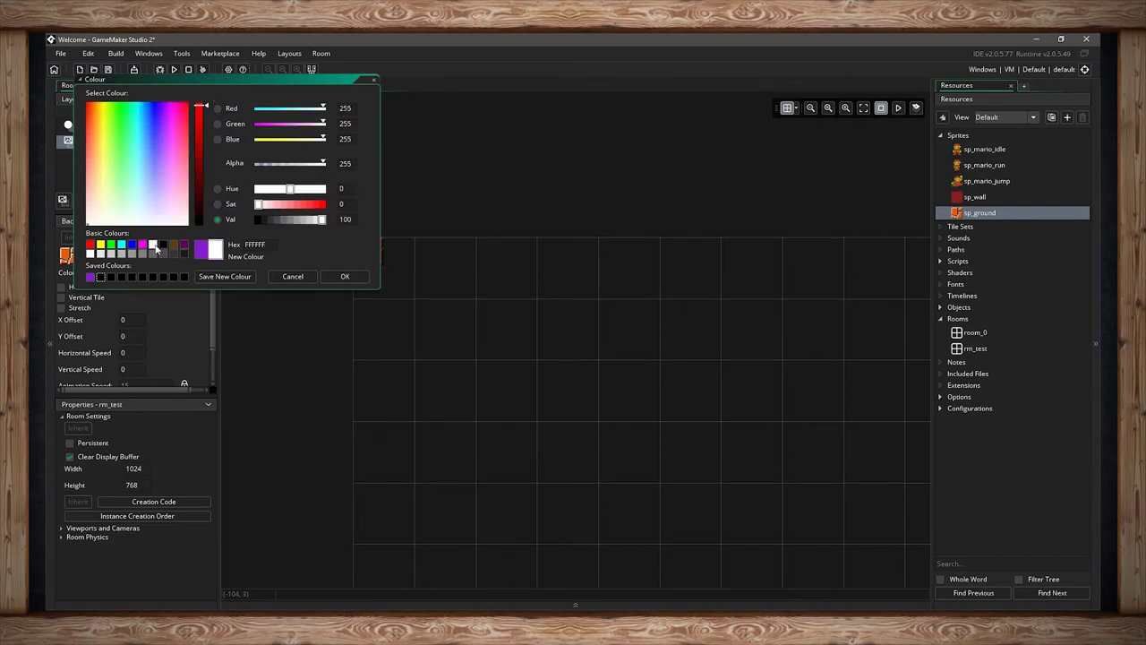
pyautogui.click(344, 278)
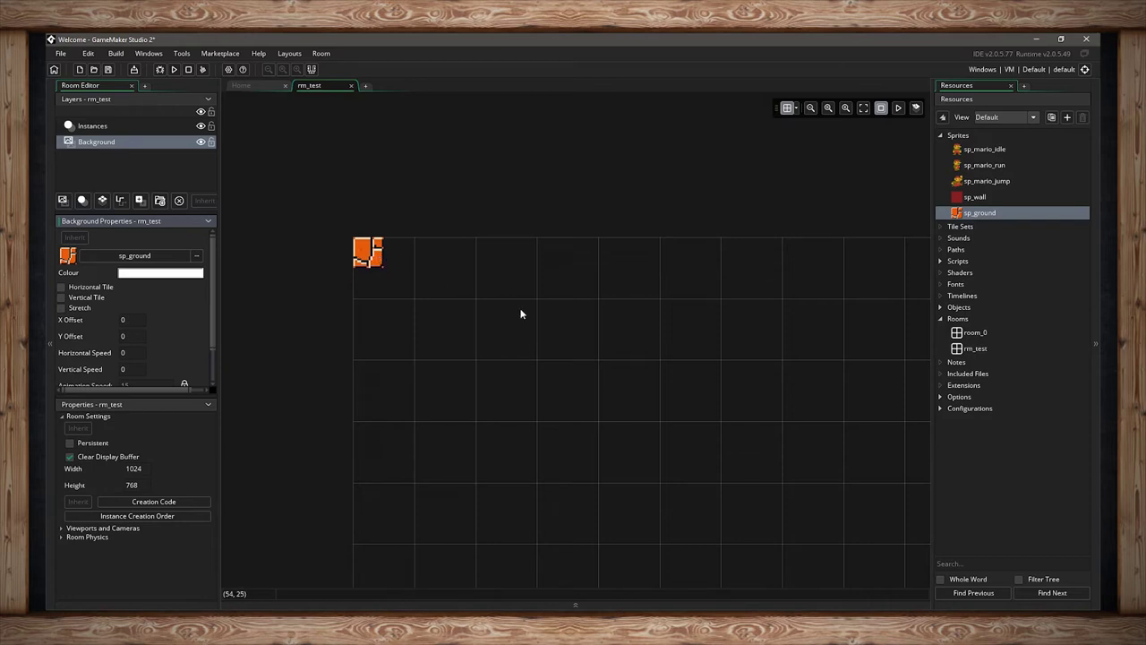
pyautogui.click(830, 107)
pyautogui.click(863, 107)
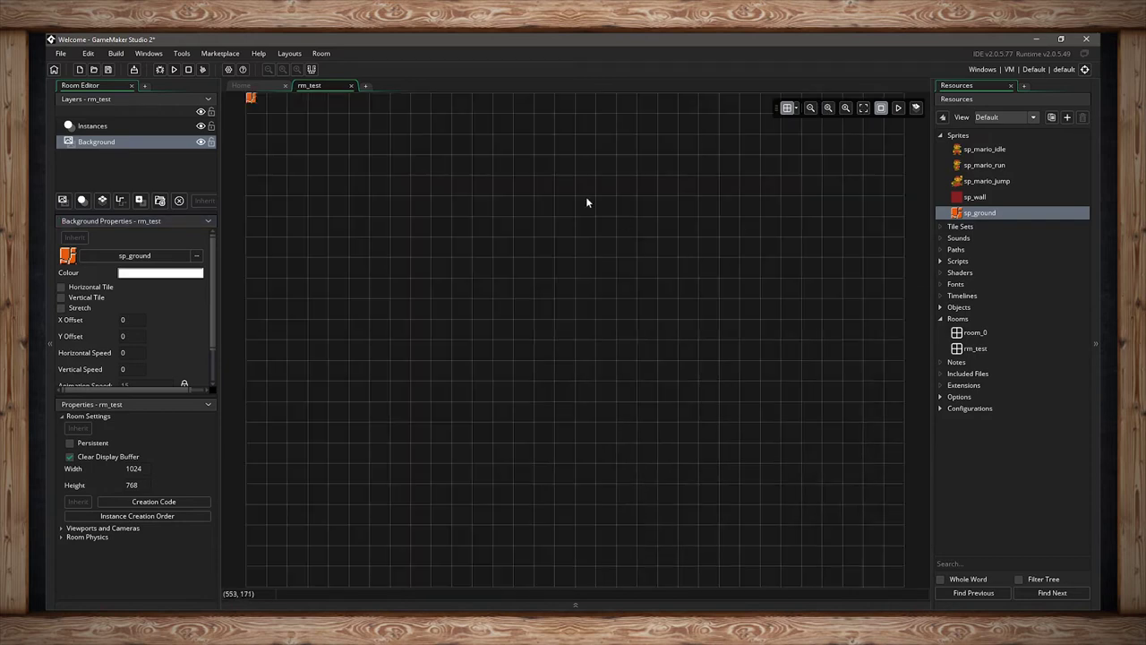
# Try horizontal tiling, vertical tiling, both together, and stretching on the Background layer, switching every option off again
pyautogui.click(61, 286)
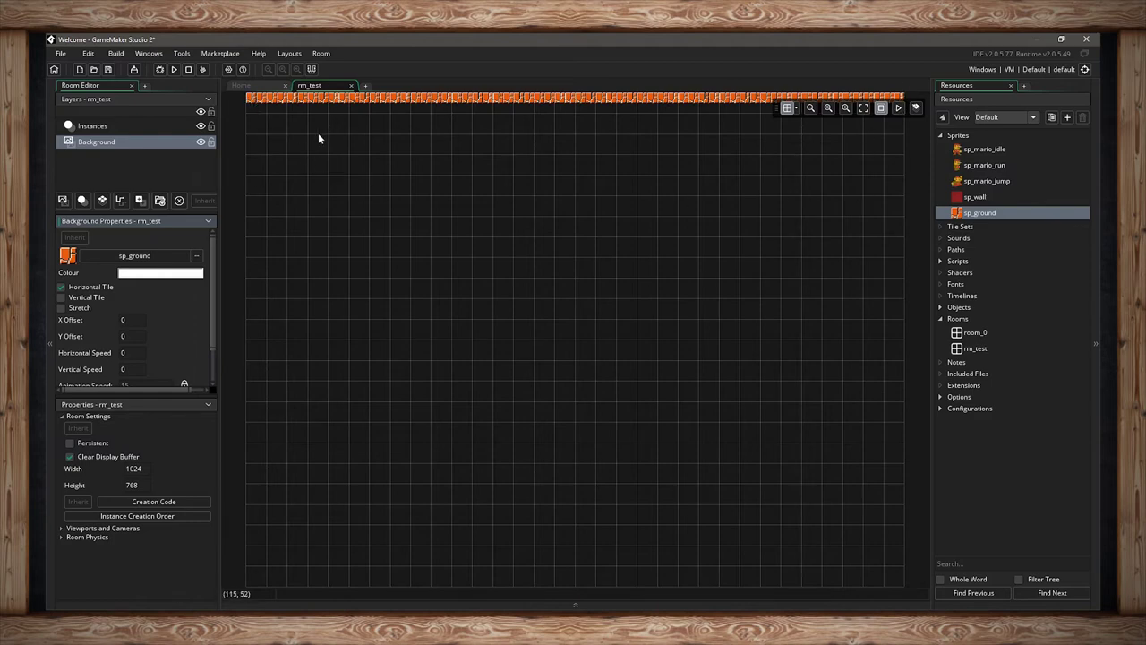
pyautogui.click(60, 286)
pyautogui.click(61, 298)
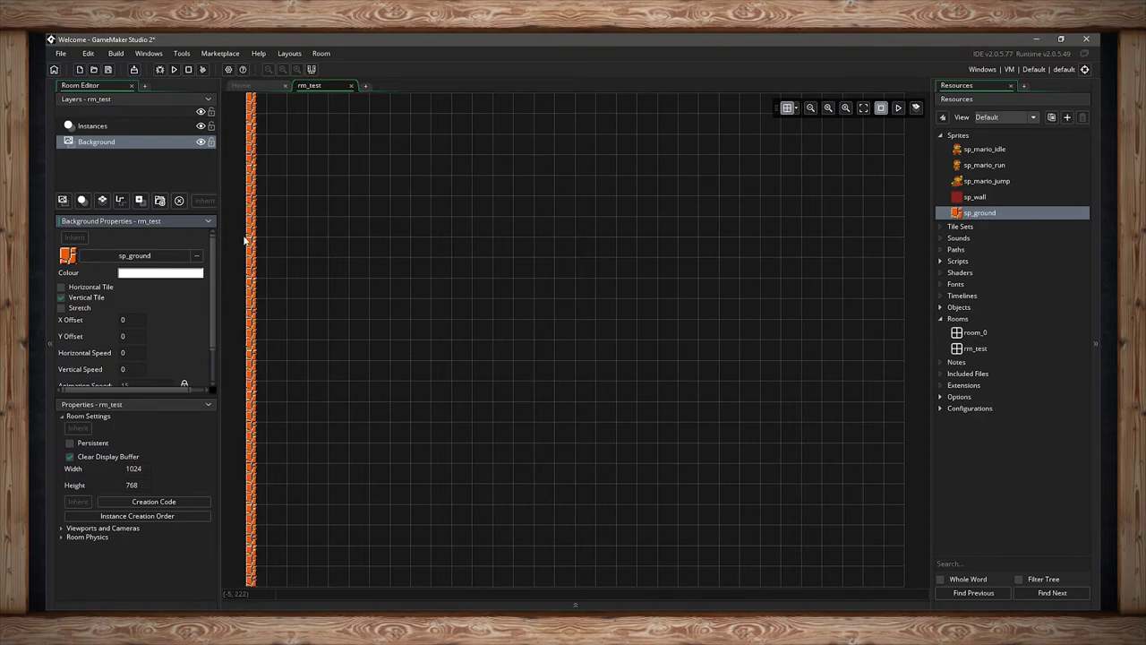
pyautogui.click(61, 286)
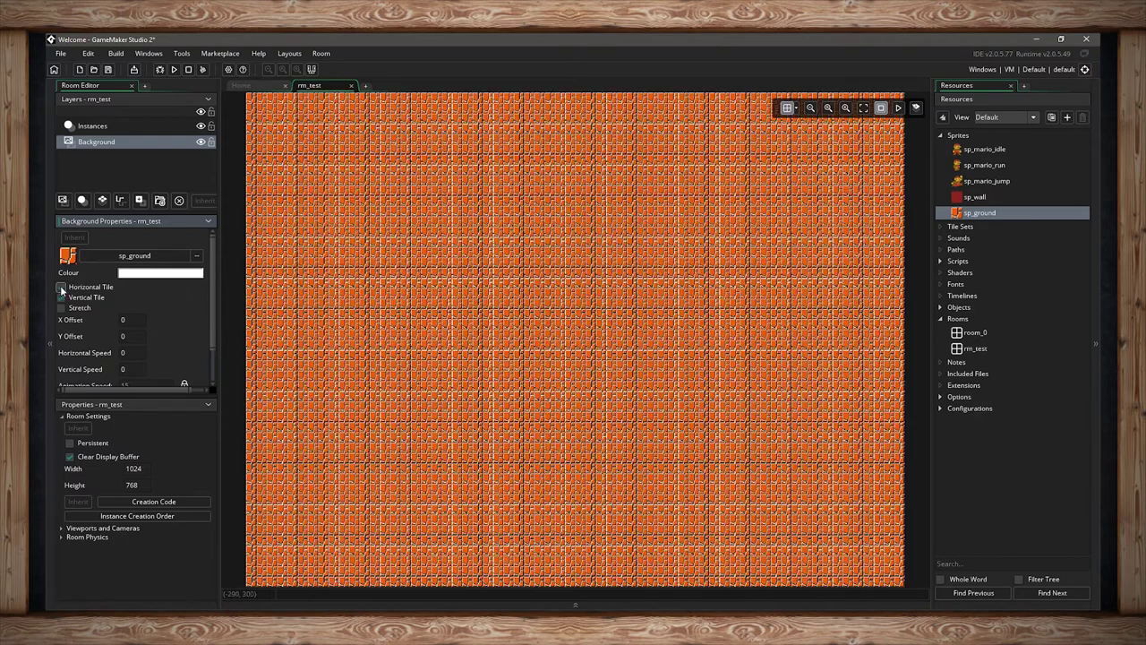
pyautogui.click(61, 286)
pyautogui.click(61, 297)
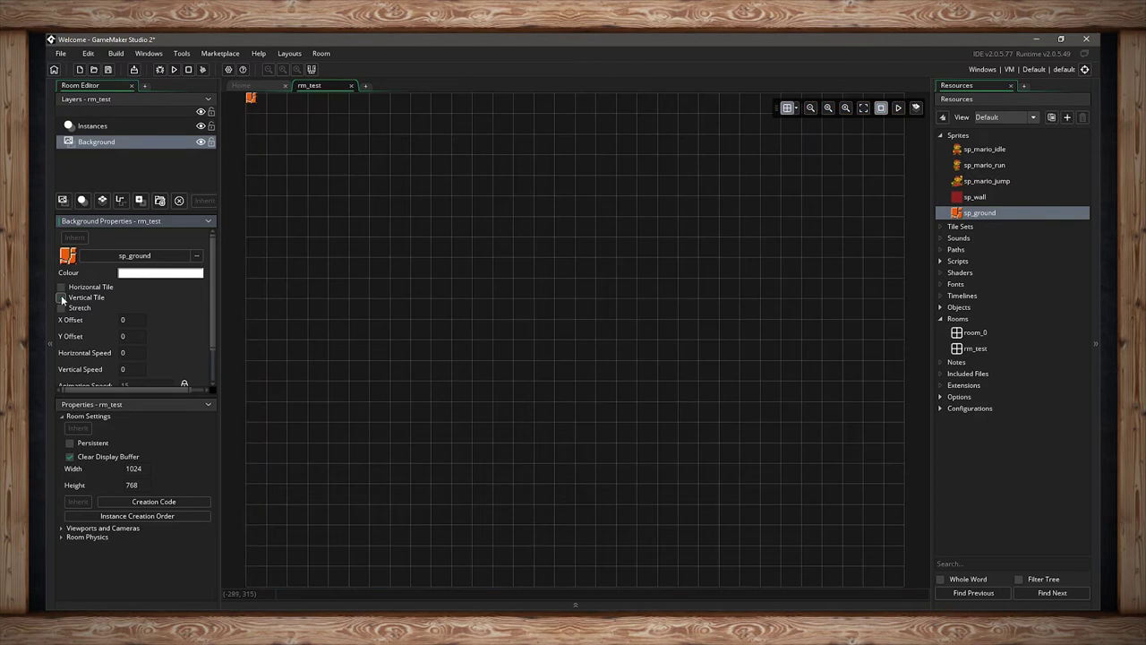
pyautogui.click(61, 308)
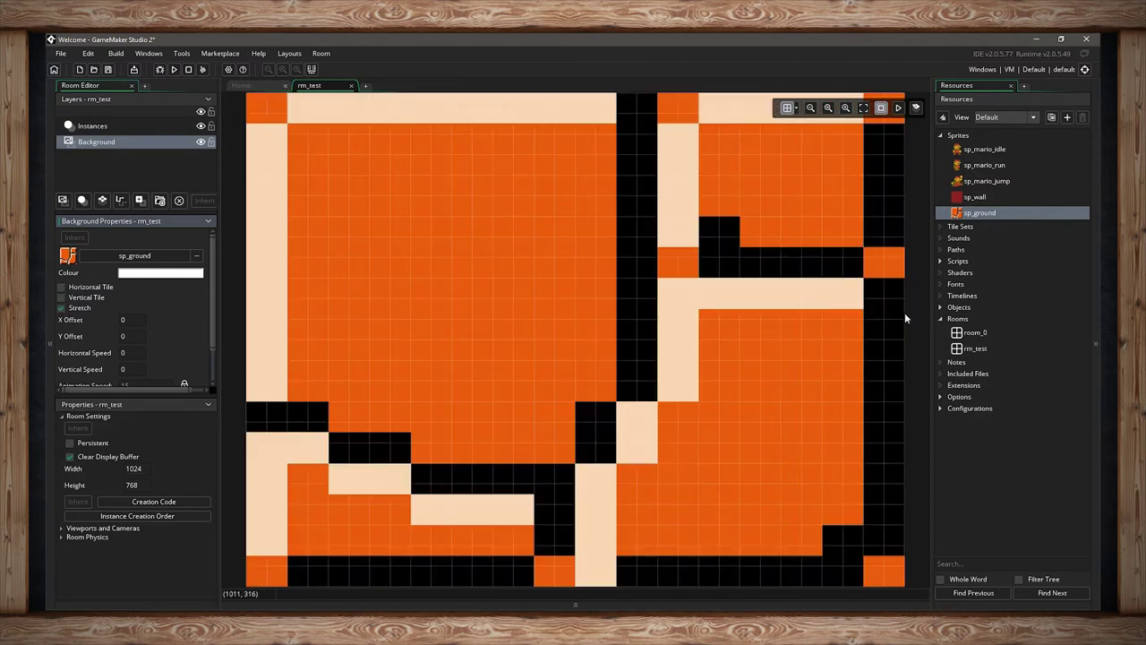
pyautogui.click(62, 310)
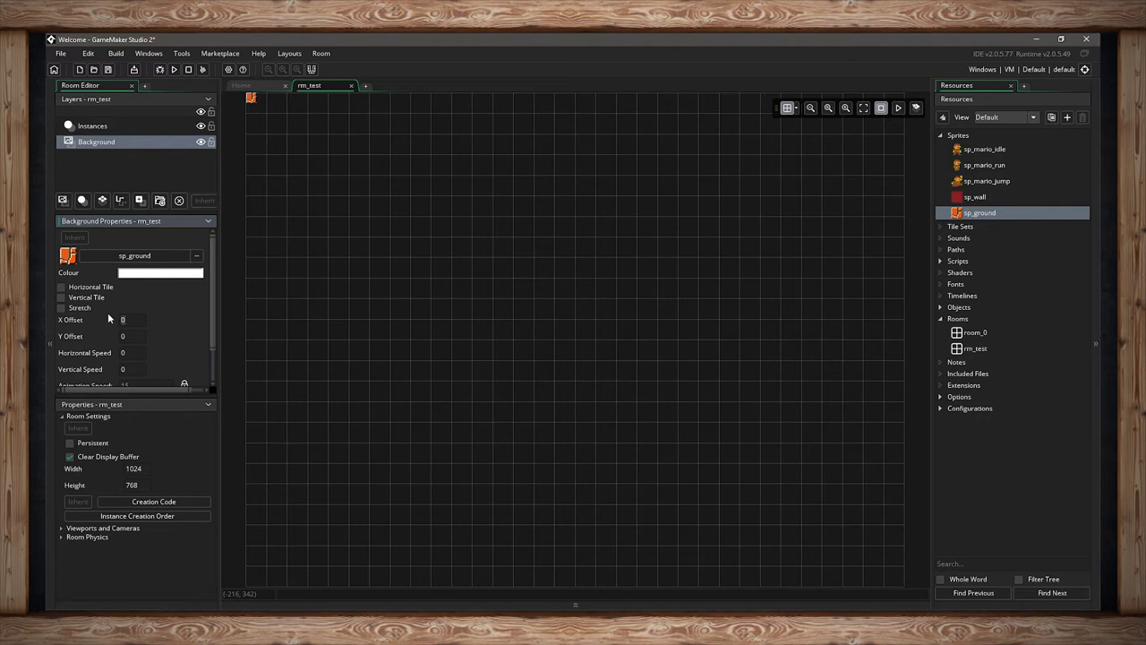
# Offset the Background layer by 50 in X and 80 in Y, and try it with horizontal and vertical tiling
pyautogui.press('Return')
pyautogui.write('80')
pyautogui.press('Return')
pyautogui.click(77, 287)
pyautogui.click(79, 297)
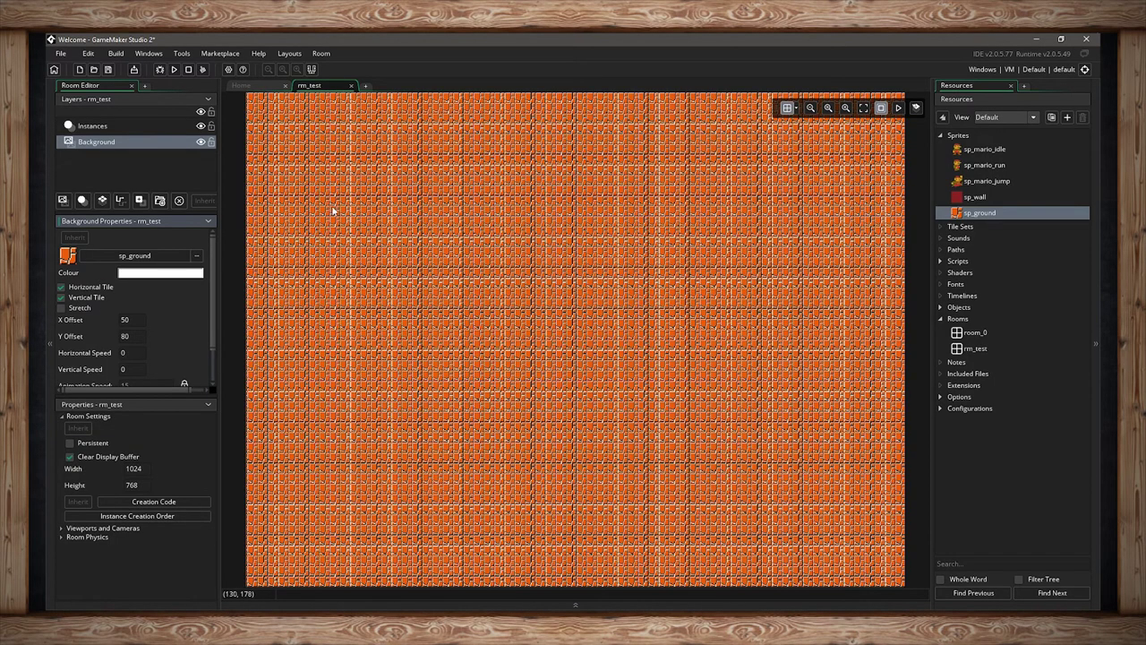
pyautogui.click(61, 287)
pyautogui.click(61, 297)
# Preview the Background layer moving at a horizontal and vertical speed of 10, and set both speeds back to 0
pyautogui.scroll(-2, 160, 309)
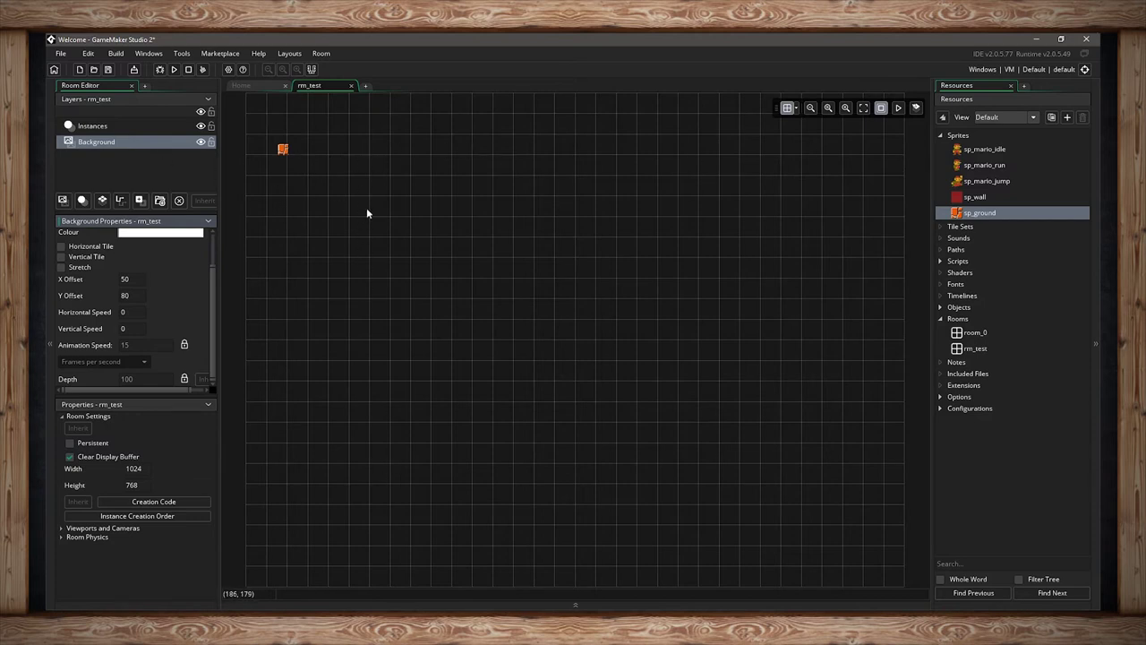
pyautogui.click(123, 311)
pyautogui.write('10')
pyautogui.press('Tab')
pyautogui.write('10')
pyautogui.click(899, 108)
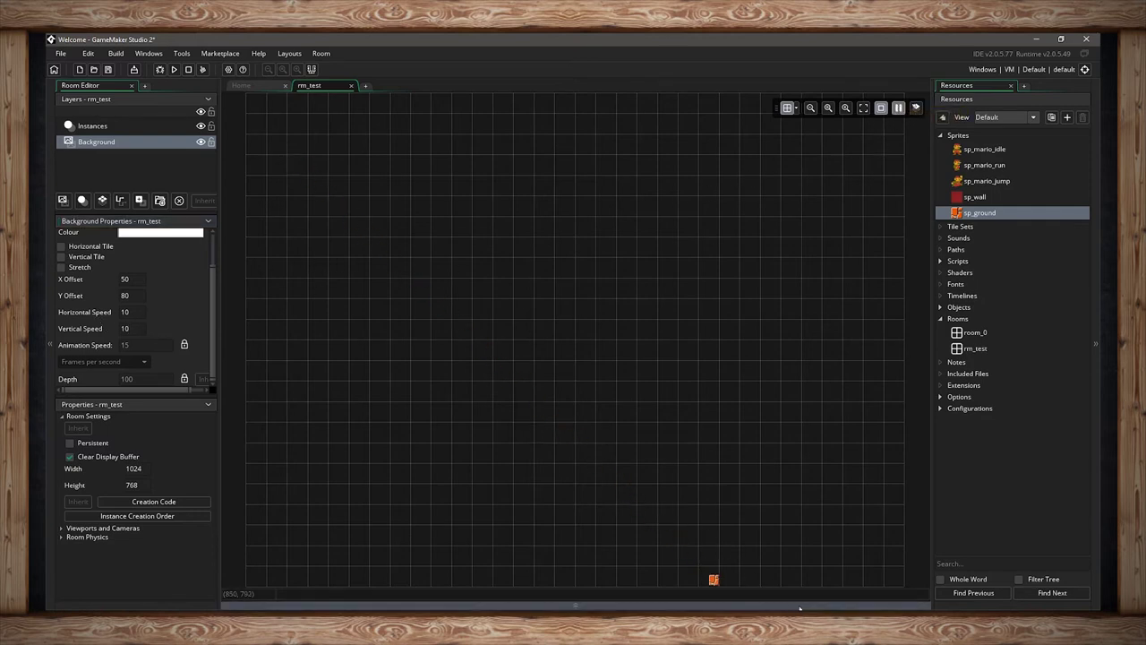
pyautogui.click(899, 108)
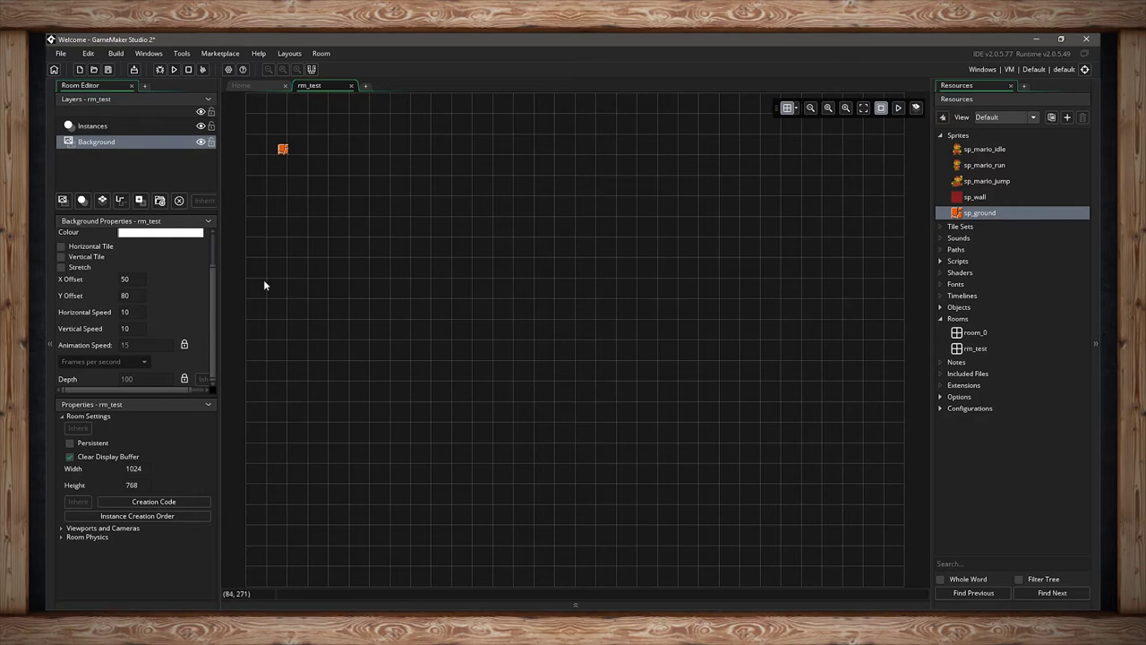
pyautogui.click(130, 312)
pyautogui.write('0')
pyautogui.press('Tab')
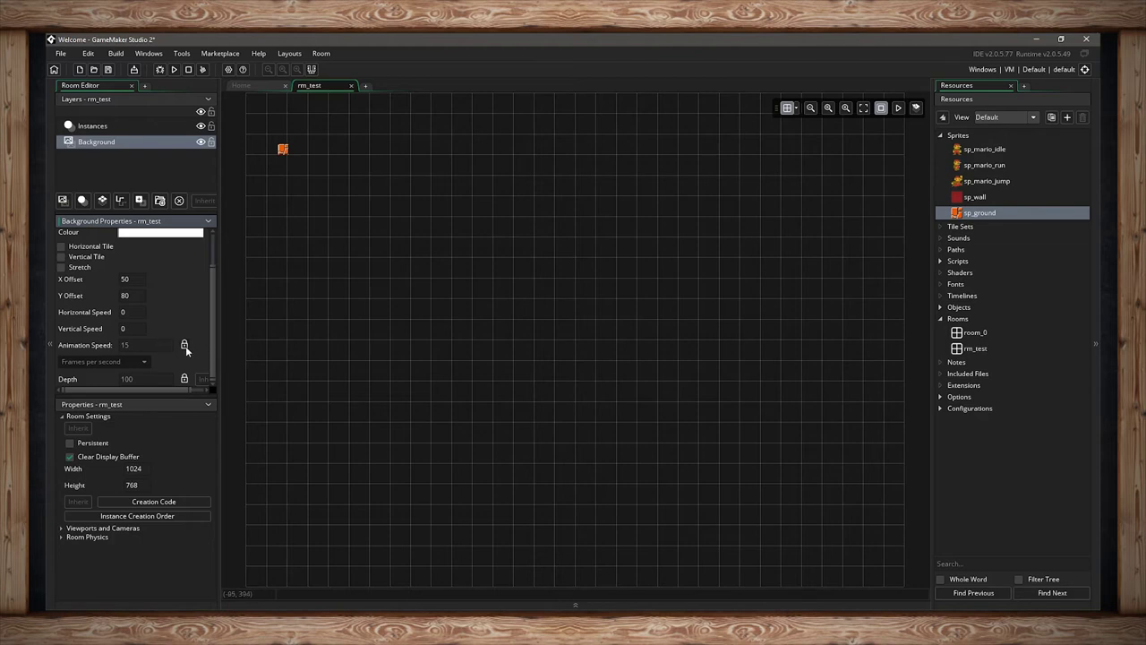
# Try a Background layer animation speed of 10 frames per second, check sp_ground's own speed in its sprite editor, and lock the layer's value again
pyautogui.click(185, 346)
pyautogui.write('10')
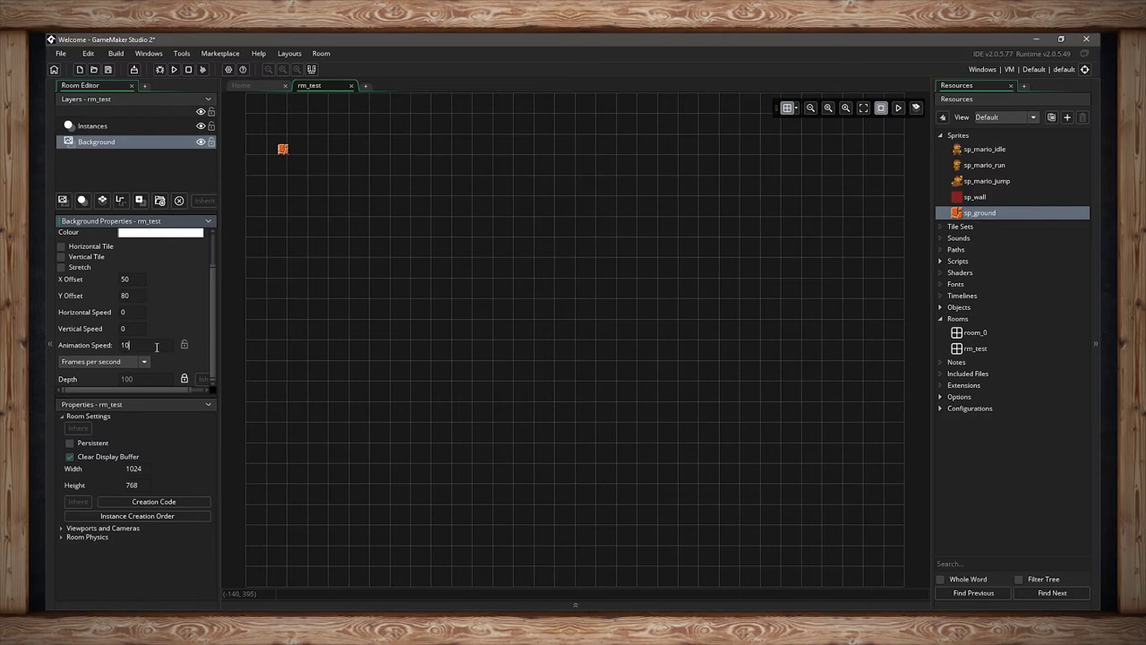
pyautogui.doubleClick(958, 216)
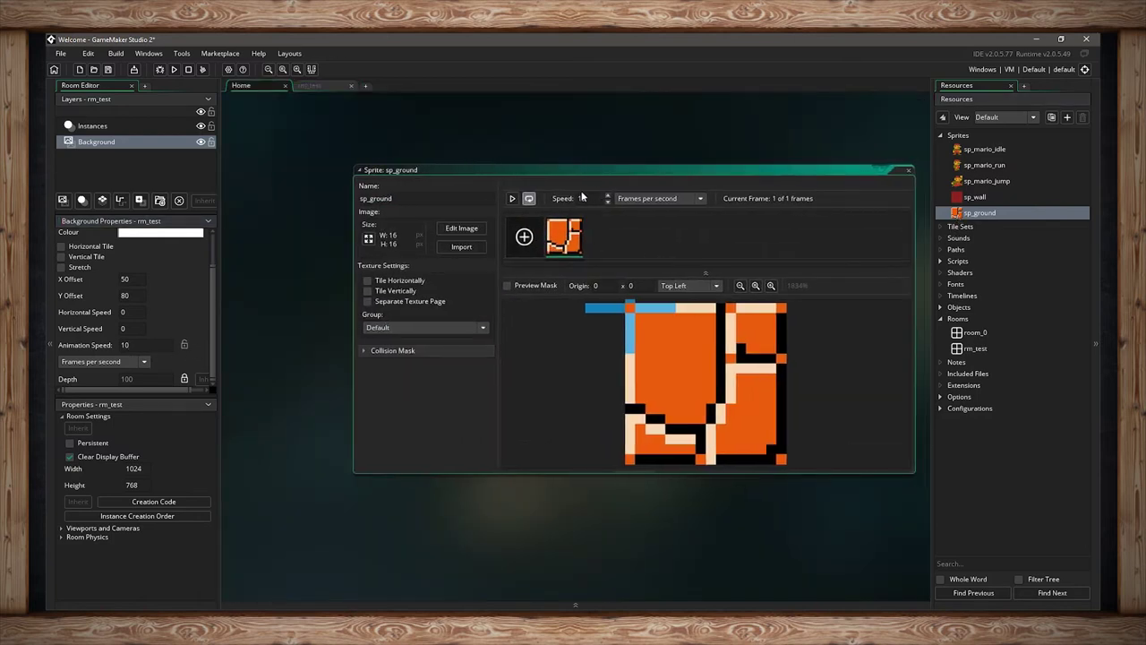
pyautogui.click(910, 172)
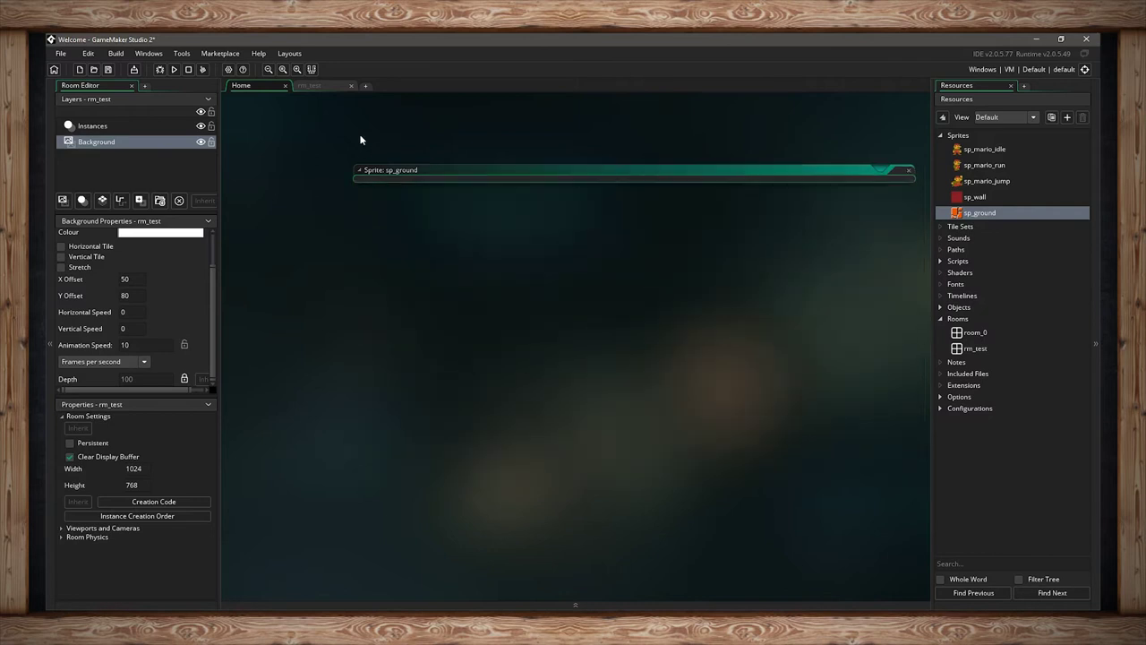
pyautogui.click(309, 86)
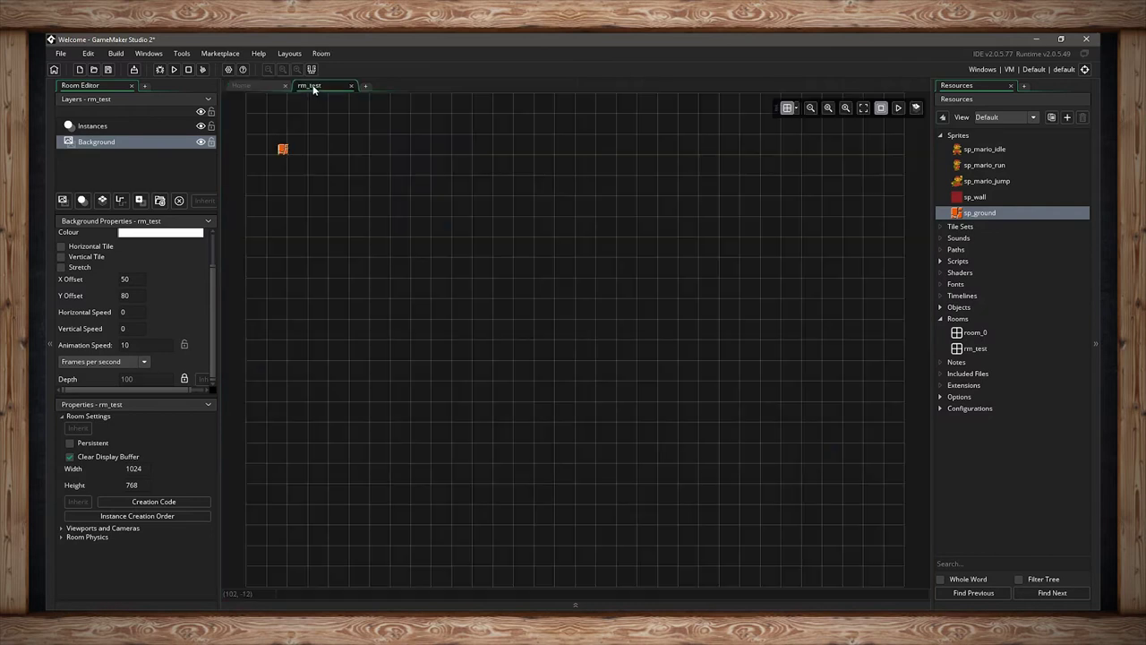
pyautogui.click(185, 345)
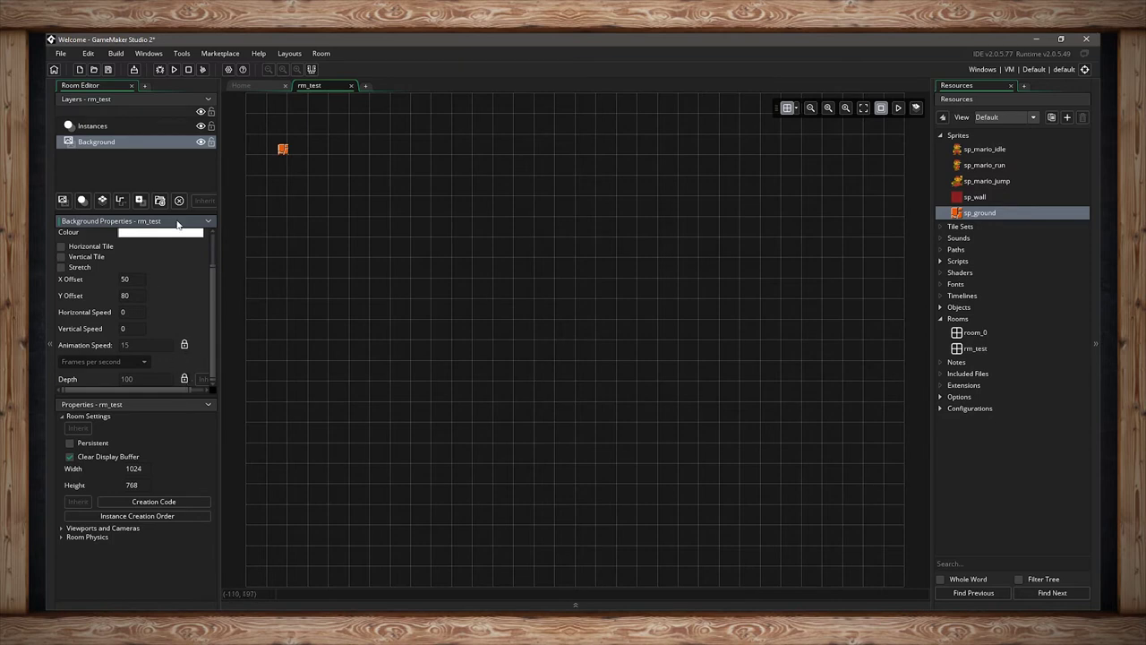
# Compare the depths of the room's layers with and without an extra background layer, and delete that extra layer
pyautogui.click(100, 127)
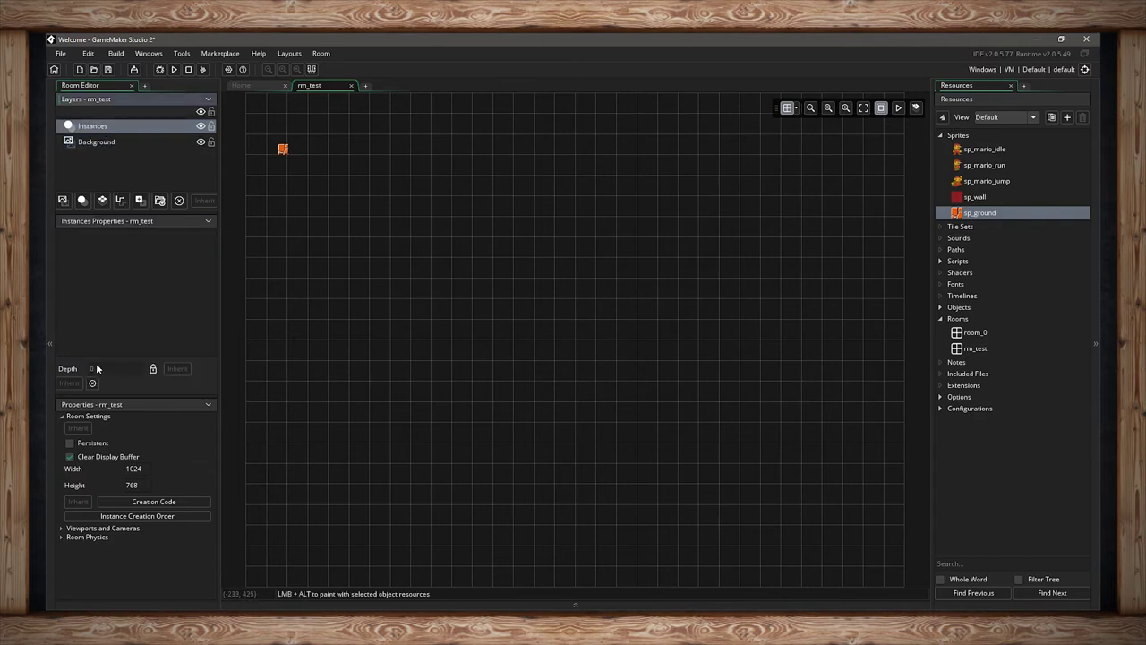
pyautogui.click(115, 141)
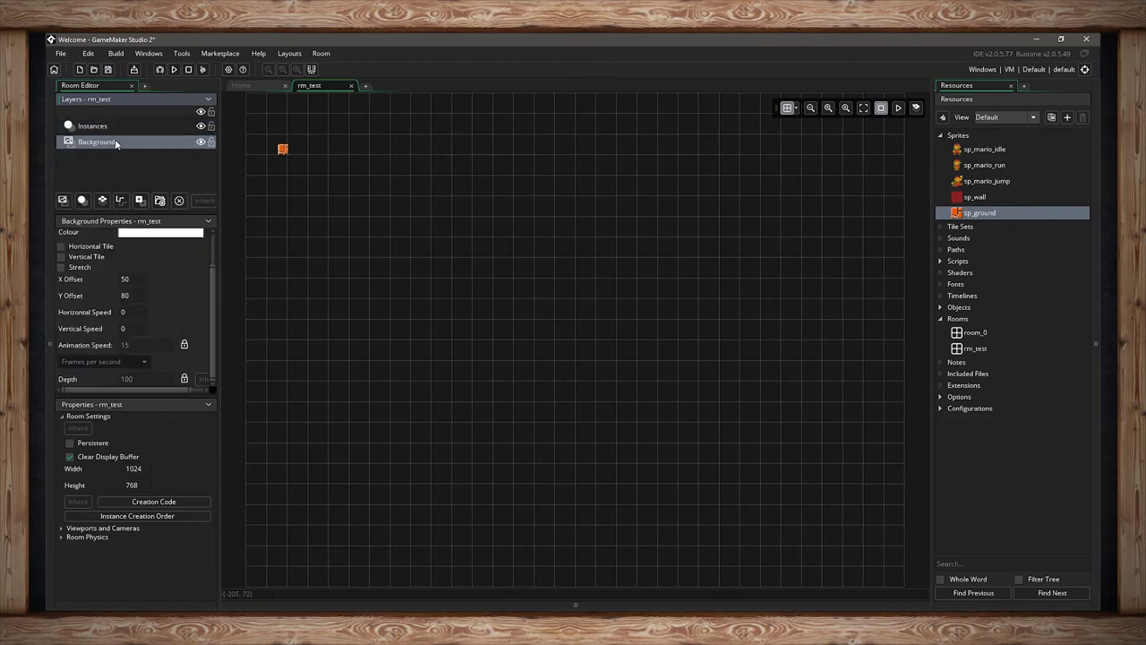
pyautogui.click(64, 199)
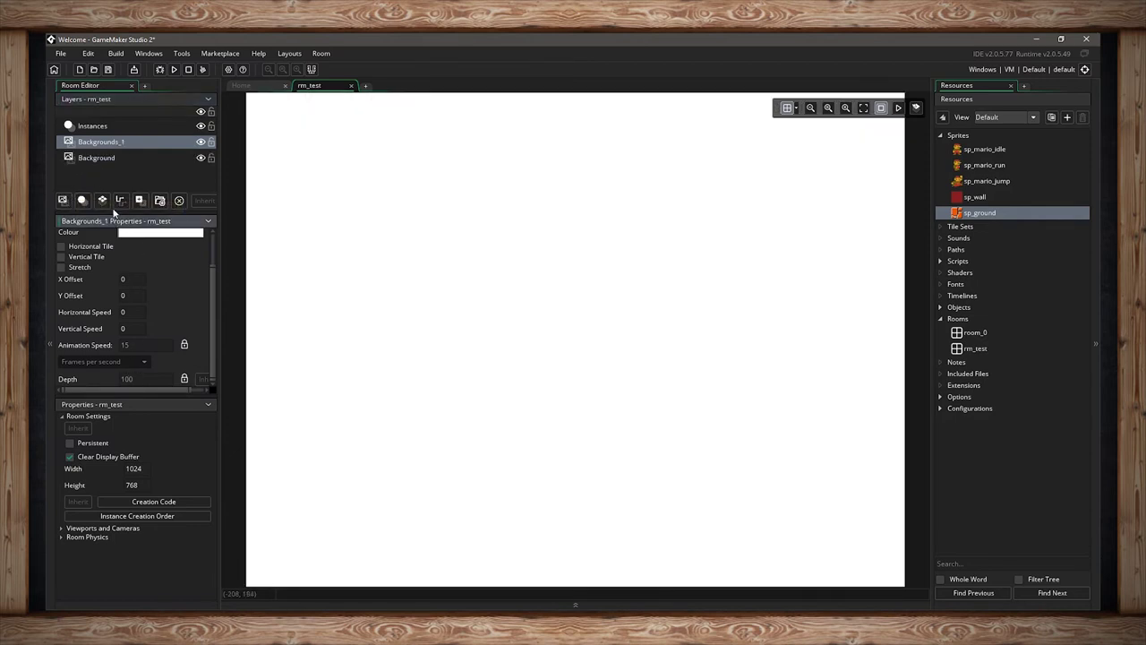
pyautogui.click(107, 159)
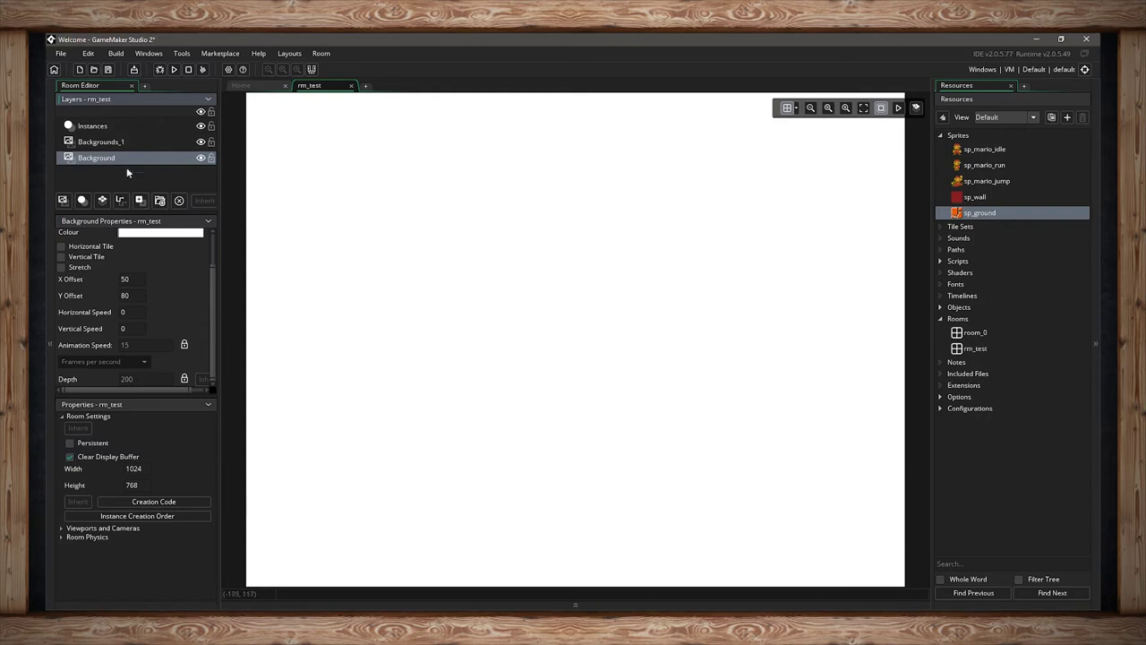
pyautogui.click(106, 140)
pyautogui.press('Delete')
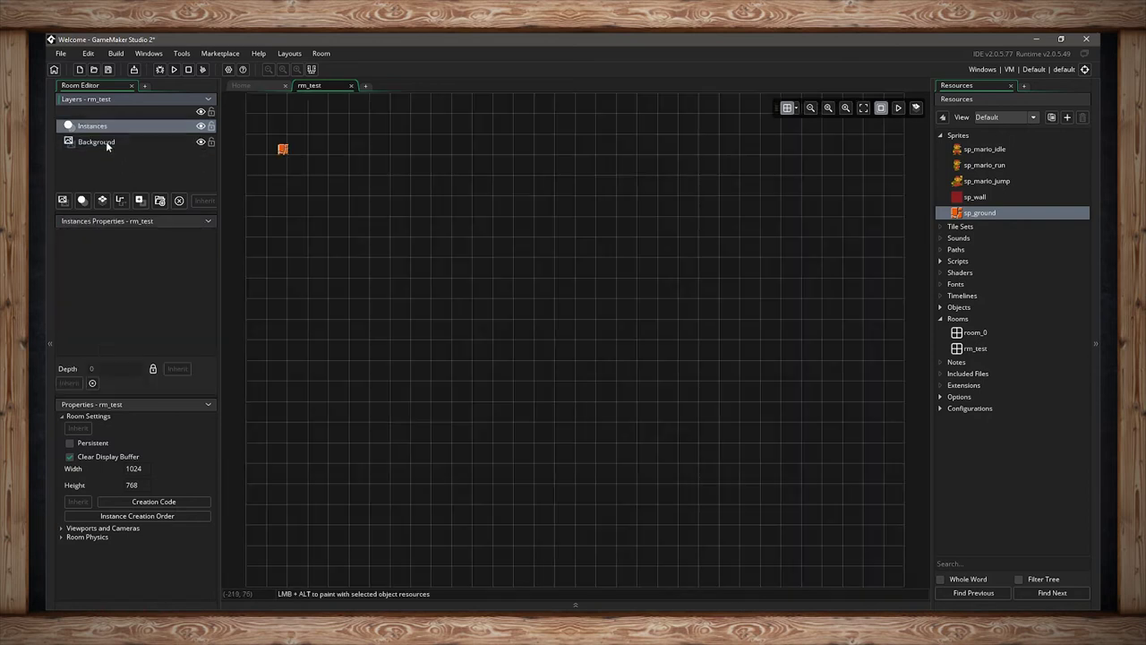
# Try a depth of 50 on the Instances layer, check the Background layer's depth, and return the Instances depth to a locked 0
pyautogui.click(112, 368)
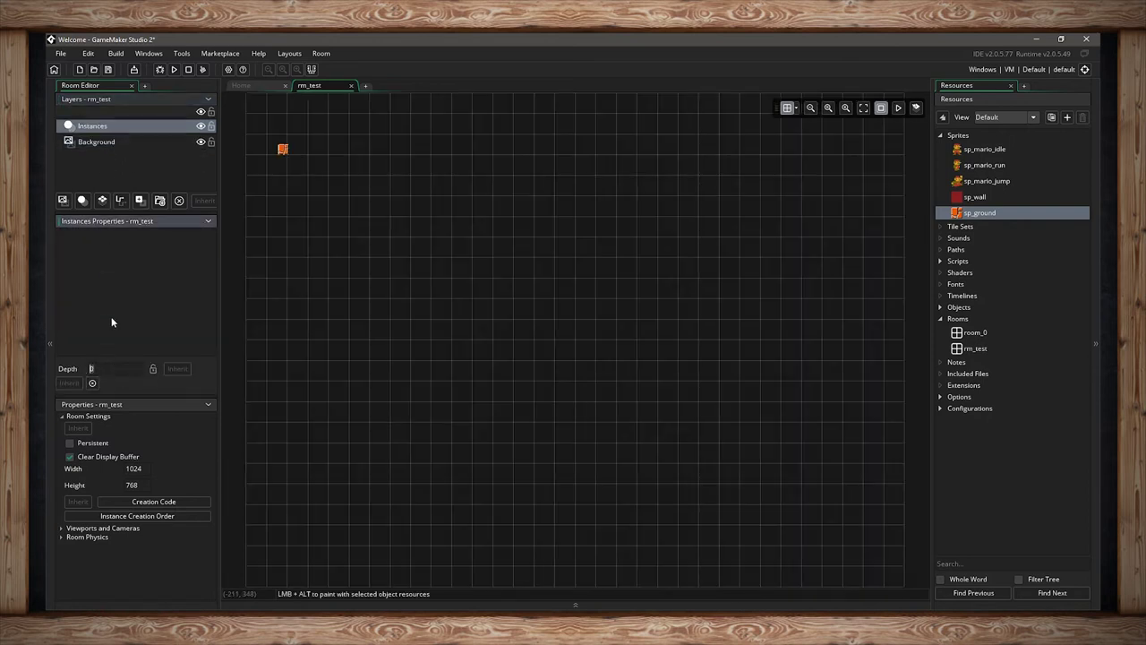
pyautogui.write('50')
pyautogui.click(117, 143)
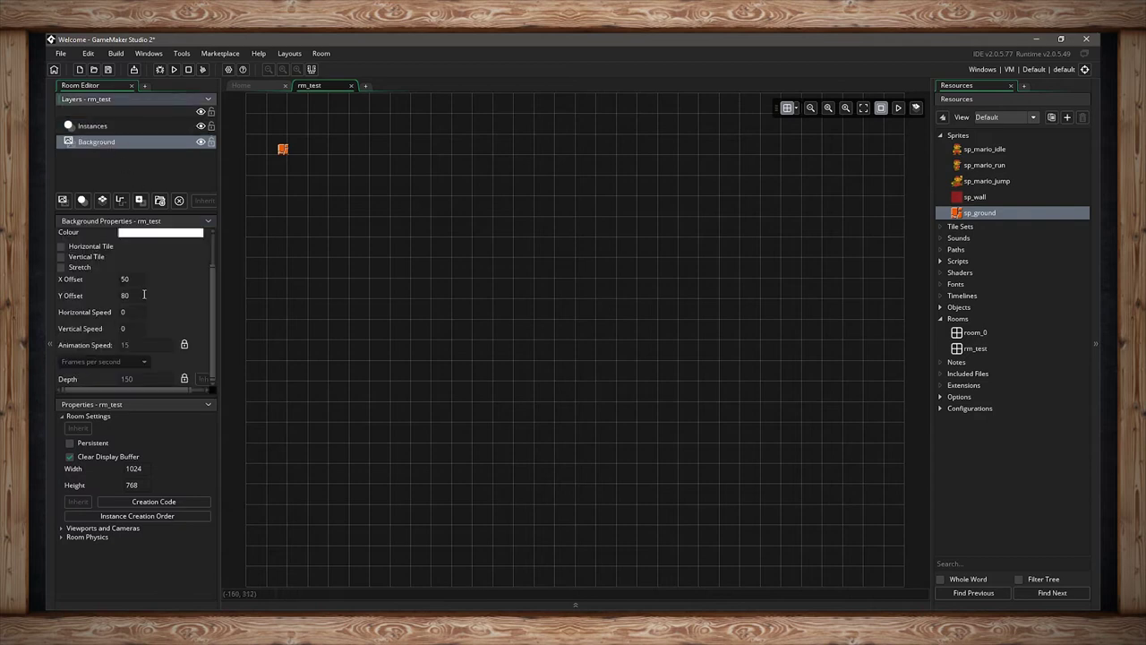
pyautogui.click(110, 126)
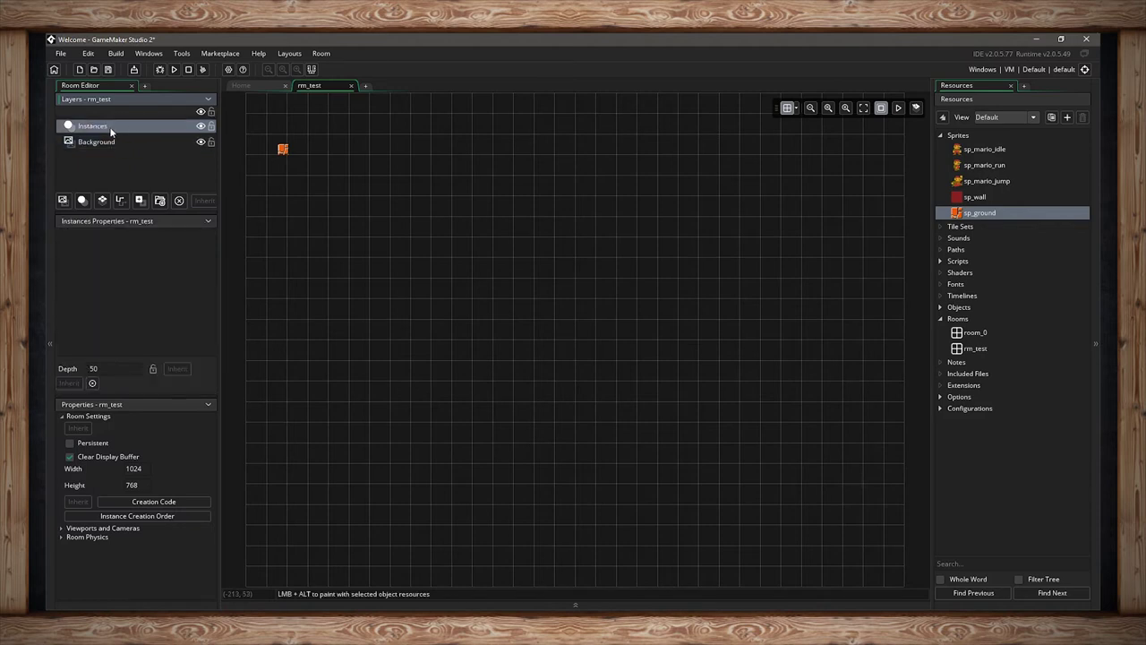
pyautogui.doubleClick(88, 369)
pyautogui.write('0')
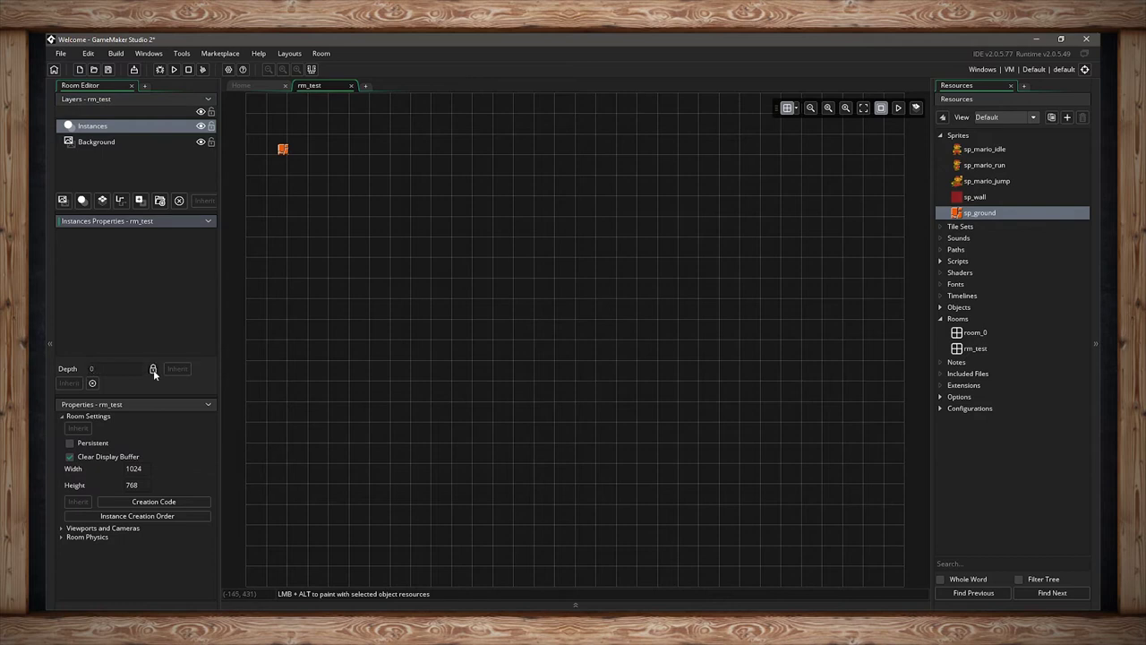
pyautogui.click(139, 142)
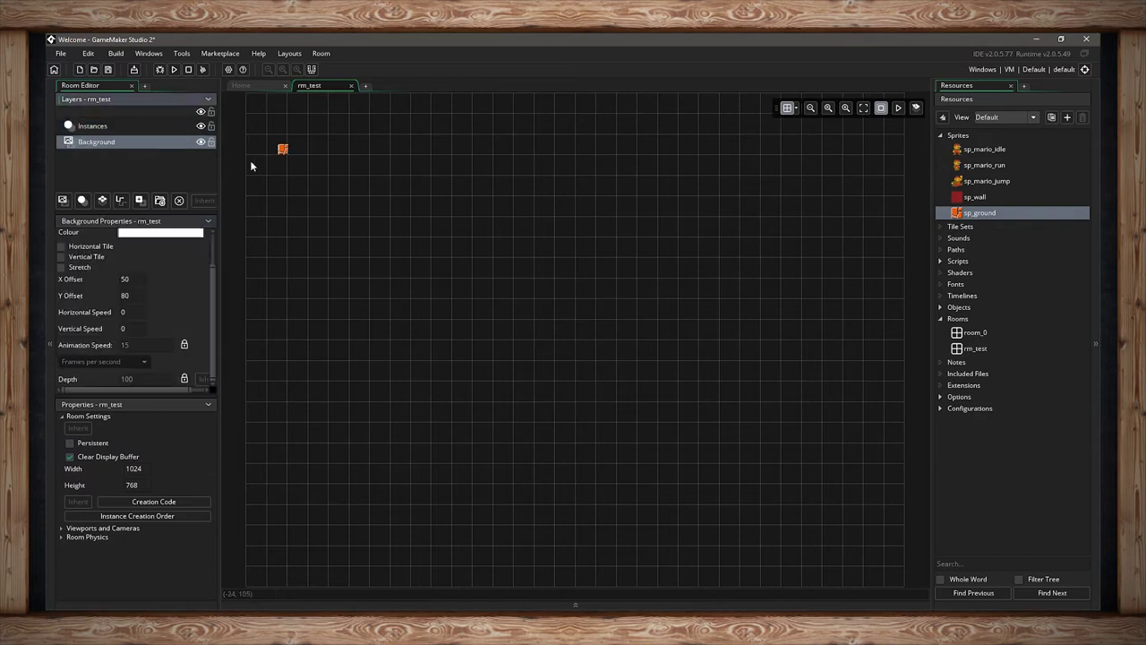
# Remove the sprite from the Background layer and set the layer's colour to light blue 30ABFF
pyautogui.scroll(2, 134, 287)
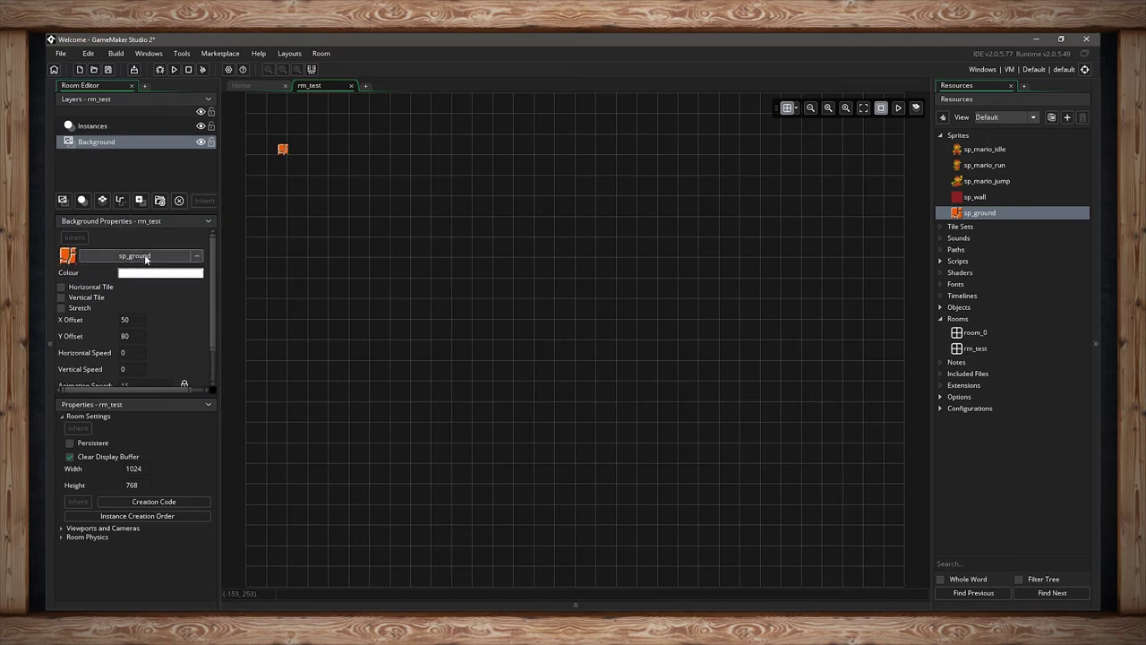
pyautogui.click(145, 258)
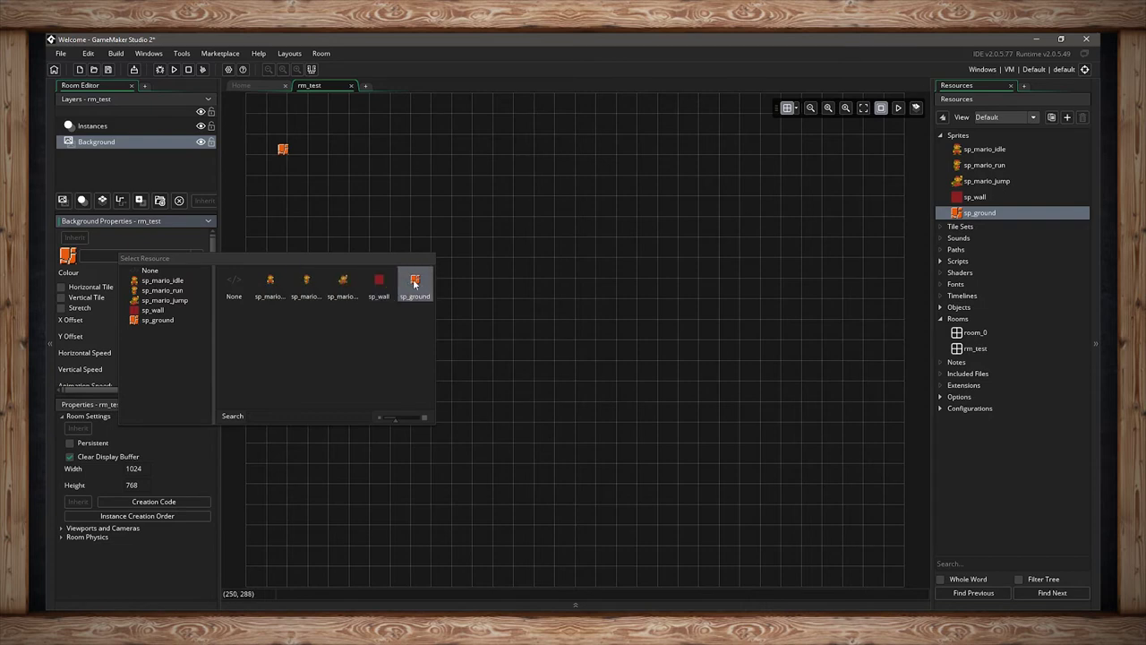
pyautogui.click(235, 284)
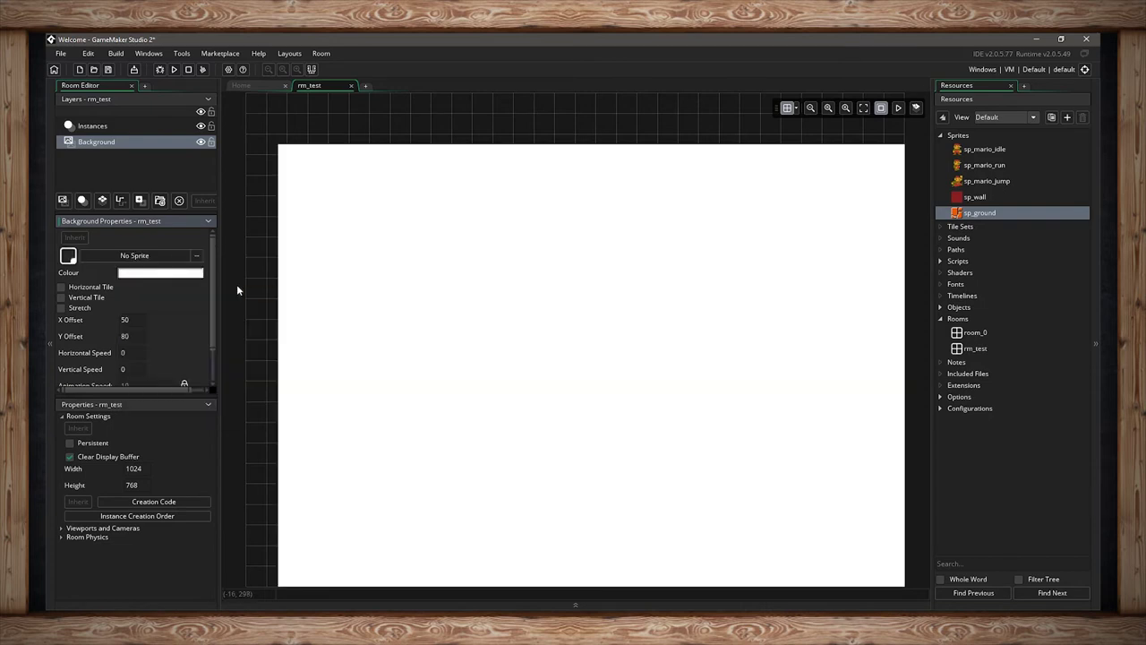
pyautogui.click(140, 273)
pyautogui.moveTo(321, 108); pyautogui.dragTo(301, 123)
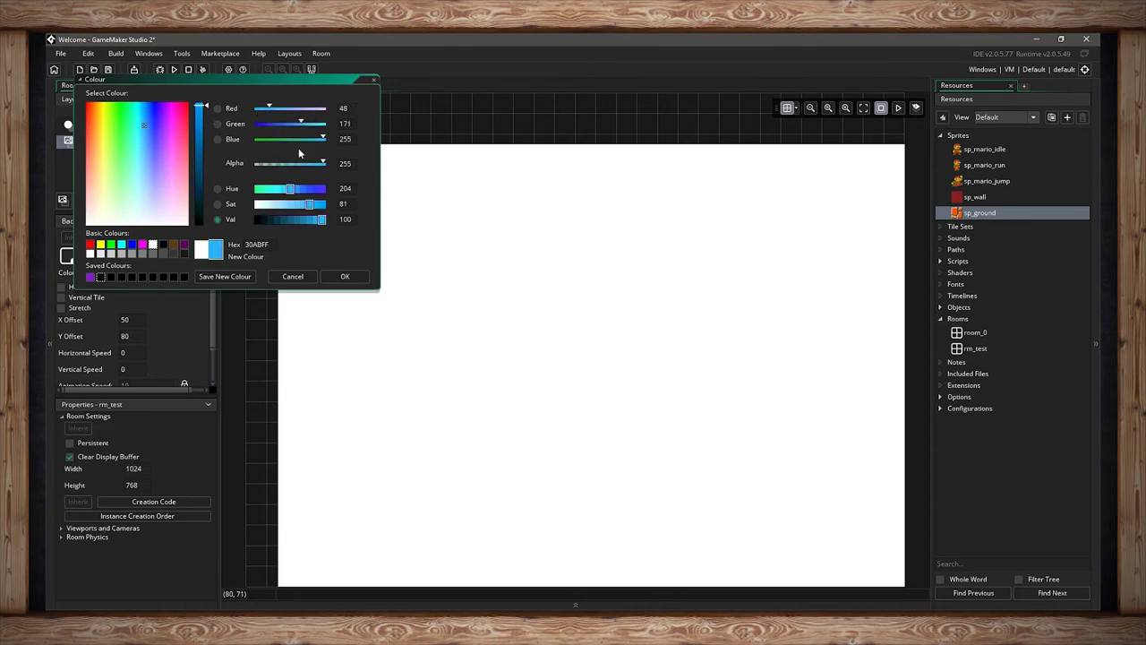
pyautogui.click(344, 276)
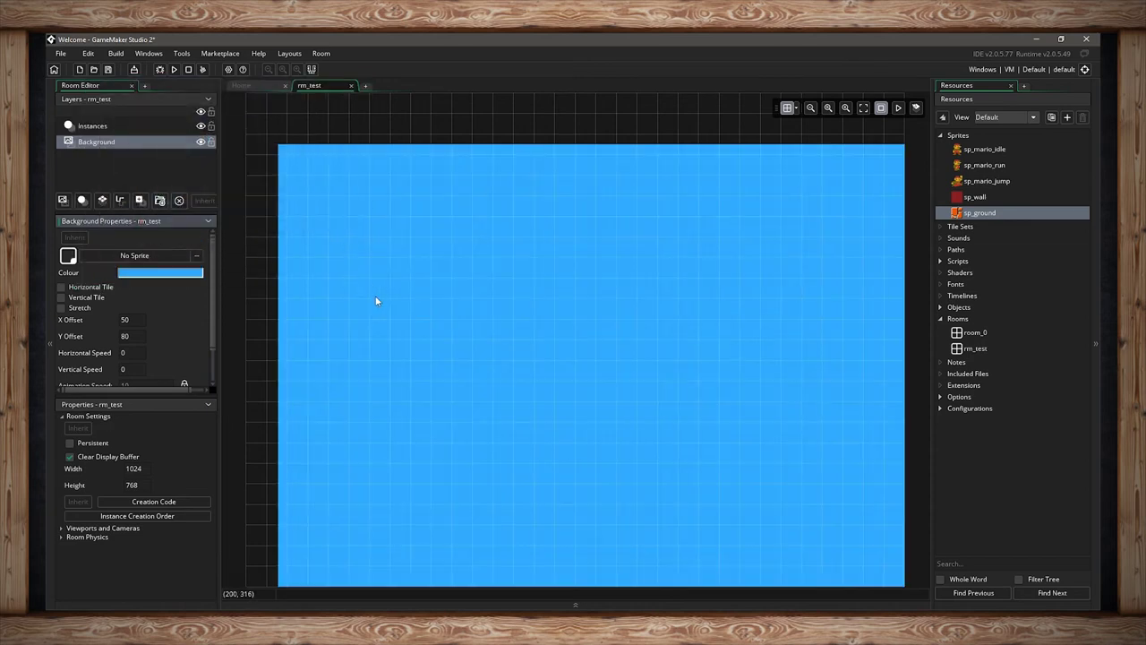
# Set the Background layer's X and Y offsets to 0 so the blue fills the room
pyautogui.write('0')
pyautogui.press('Tab')
pyautogui.write('0')
pyautogui.press('Return')
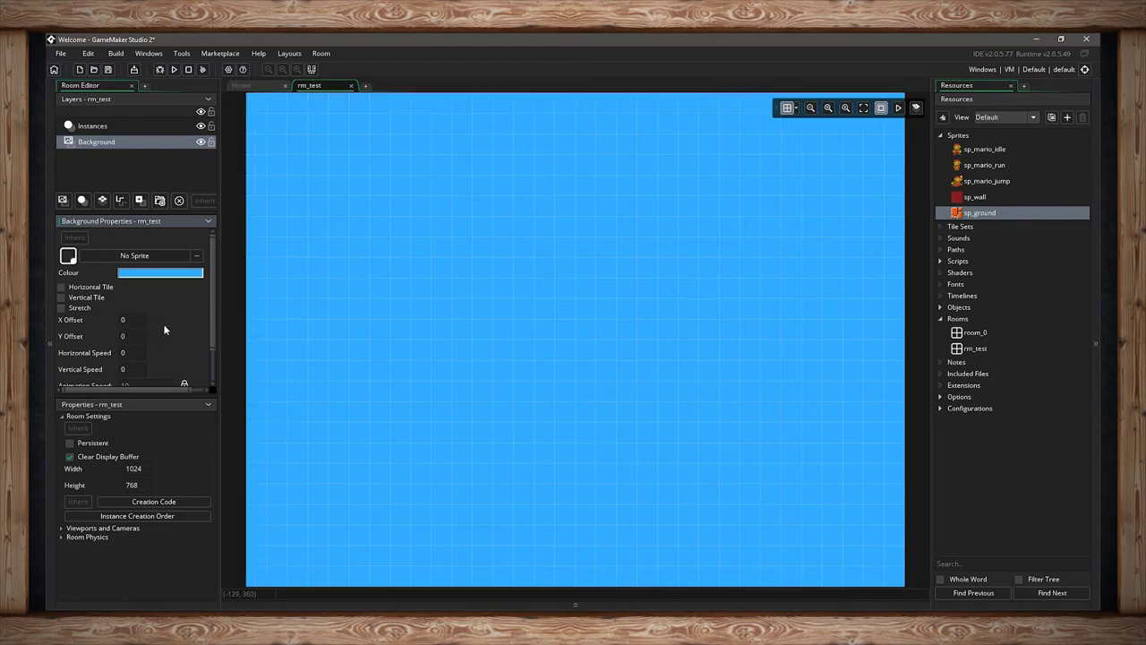
# Place an instance of obj_mario on the Instances layer, slightly below the centre of the room
pyautogui.click(811, 108)
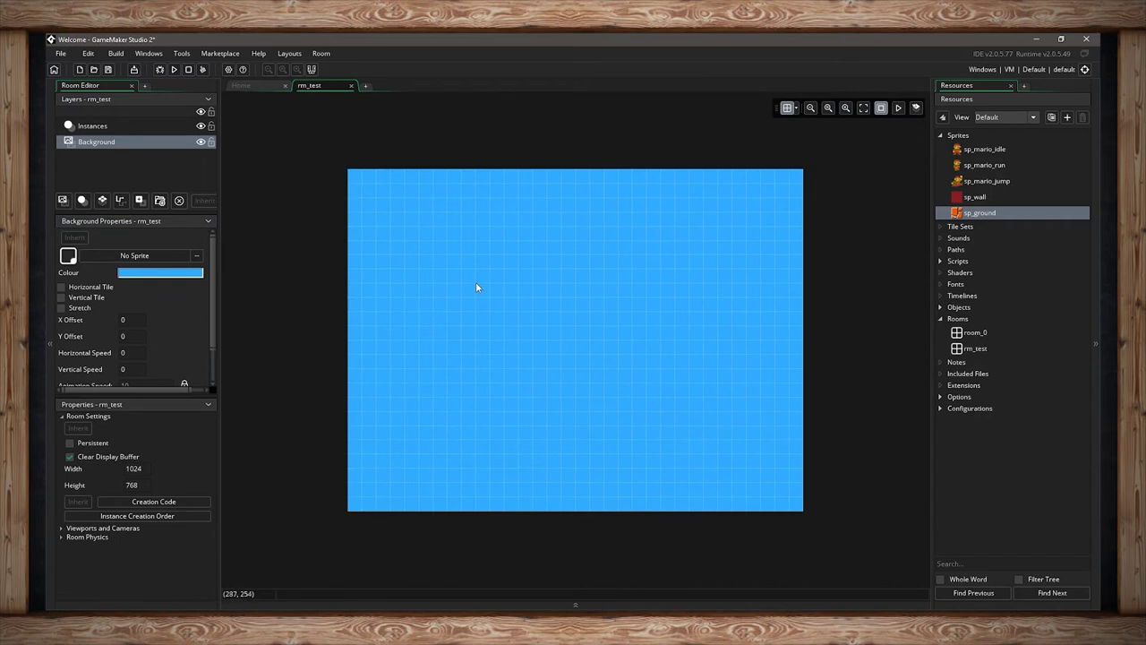
pyautogui.click(94, 126)
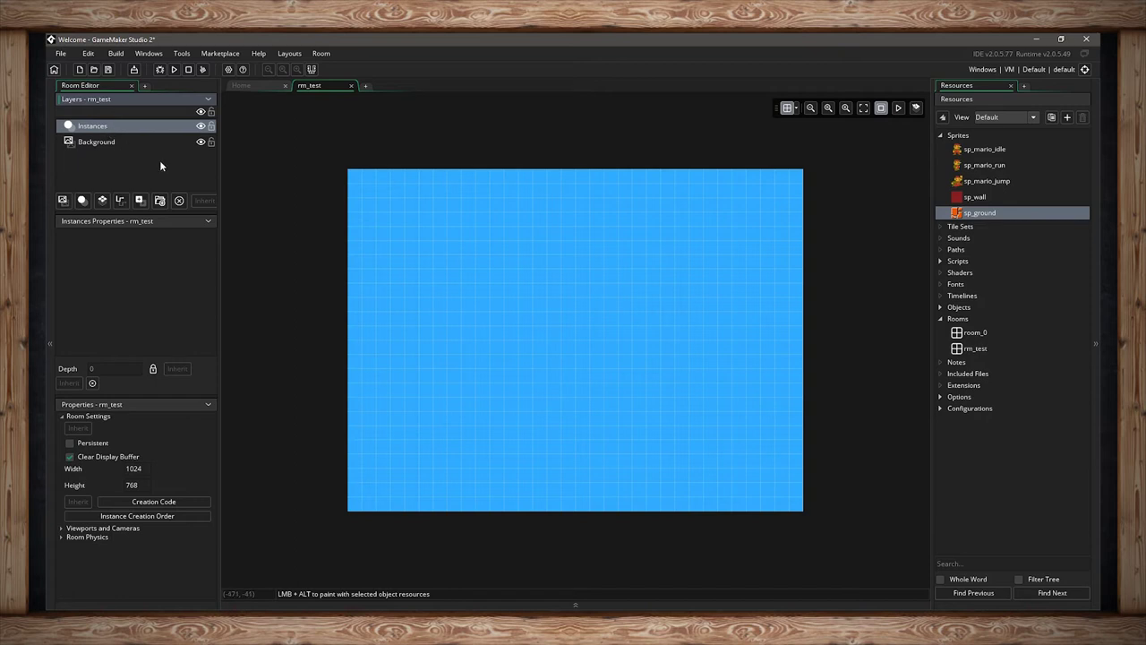
pyautogui.click(941, 307)
pyautogui.click(965, 310)
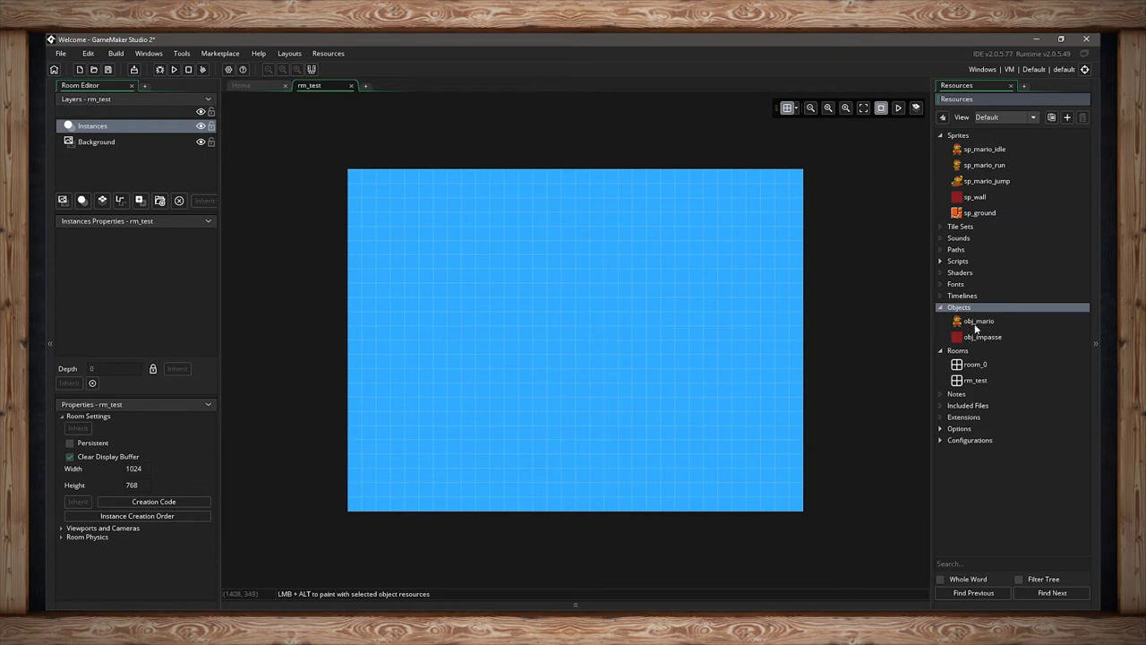
pyautogui.moveTo(980, 324); pyautogui.dragTo(561, 412)
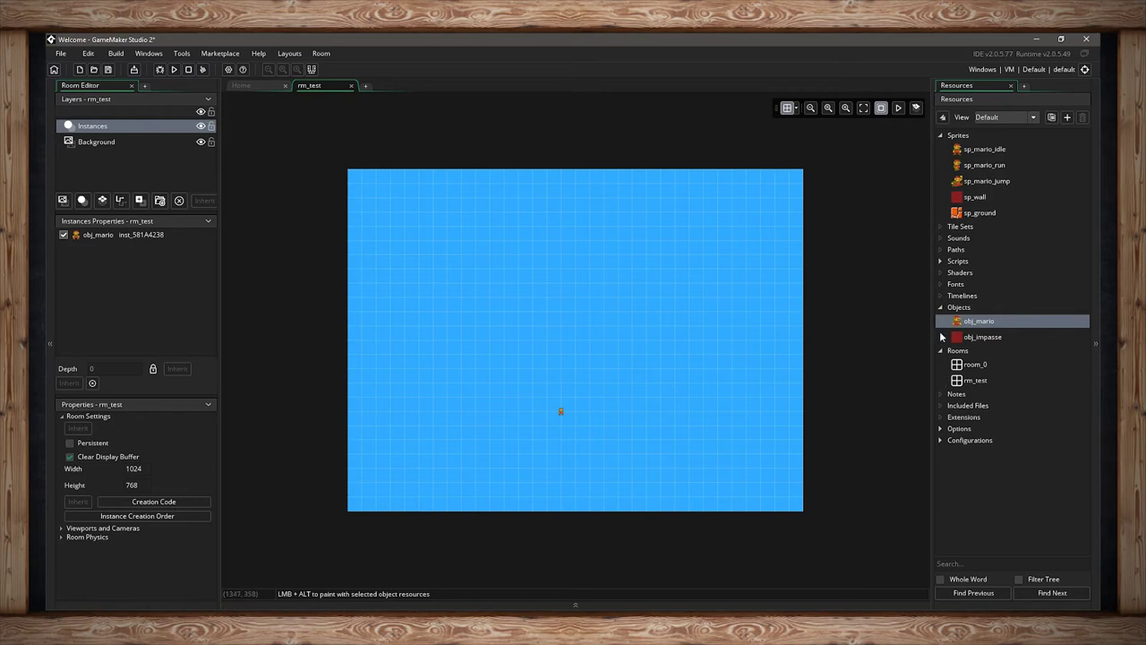
pyautogui.scroll(1, 562, 423)
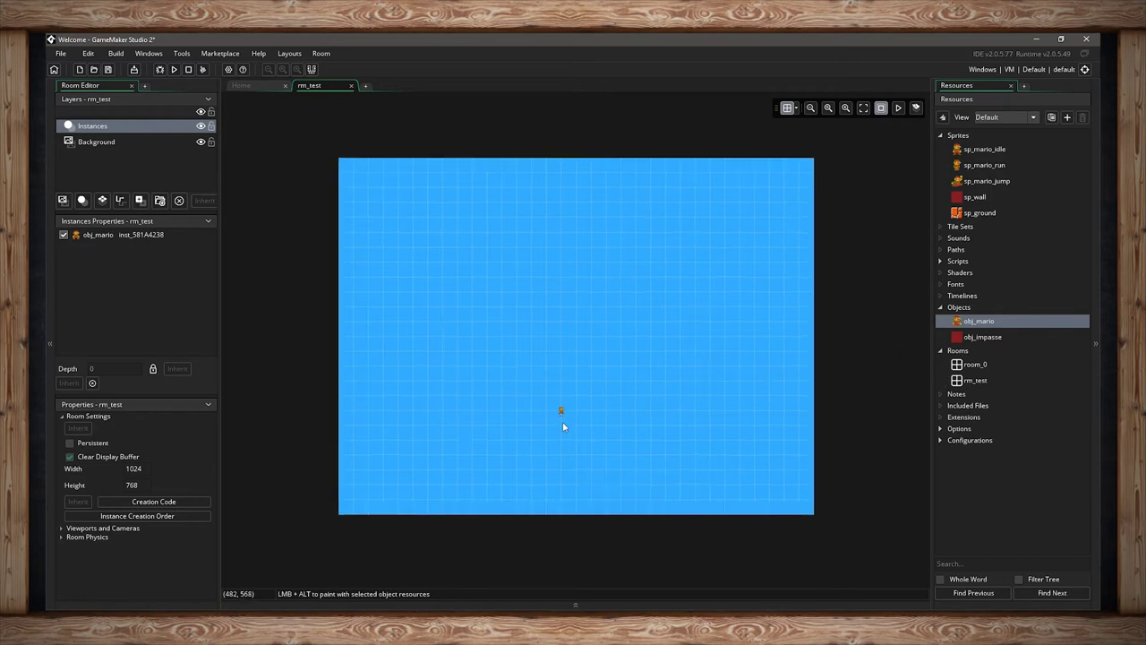
pyautogui.scroll(5, 562, 427)
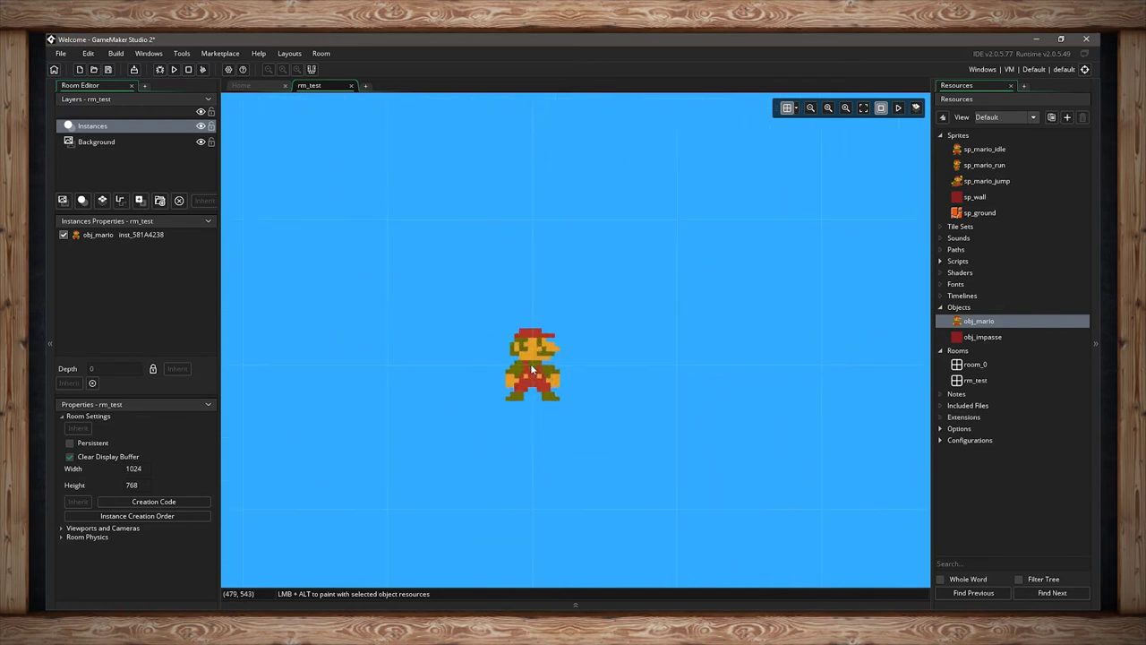
# Check the grid settings, and stretch, tilt and move the Mario instance freehand to about 2.06 by 1.56 scale at X 484, Y 533
pyautogui.moveTo(543, 375)
pyautogui.mouseDown()
pyautogui.moveTo(699, 374)
pyautogui.moveTo(667, 379)
pyautogui.moveTo(694, 255)
pyautogui.moveTo(557, 302)
pyautogui.moveTo(555, 380)
pyautogui.mouseUp()
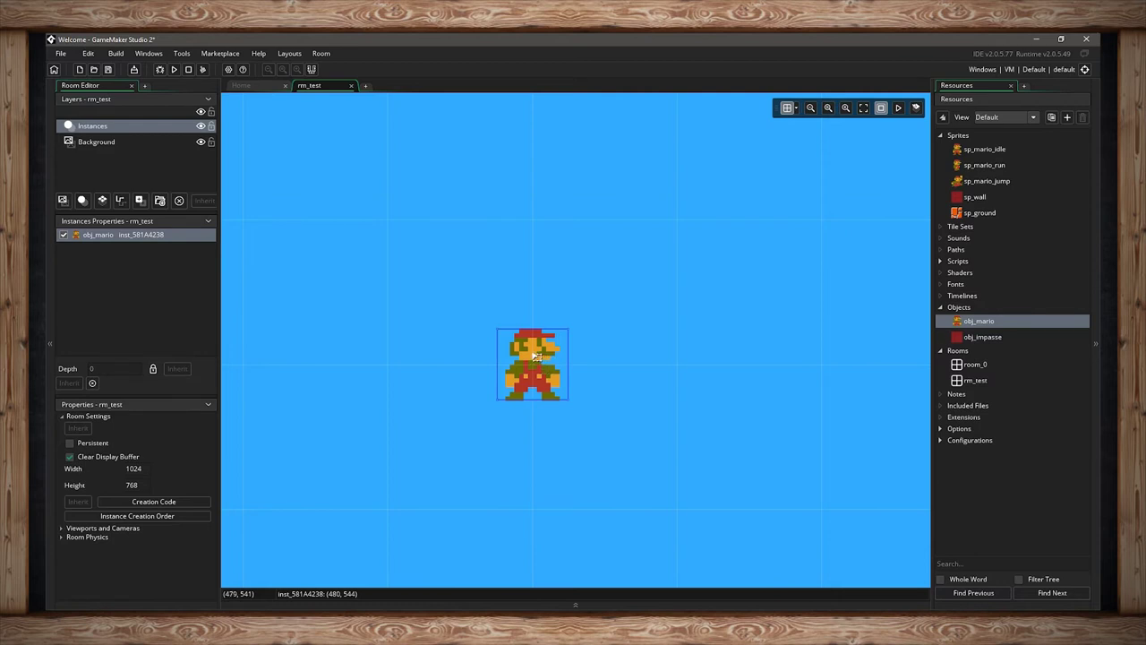
pyautogui.moveTo(568, 330); pyautogui.dragTo(612, 315)
pyautogui.click(796, 108)
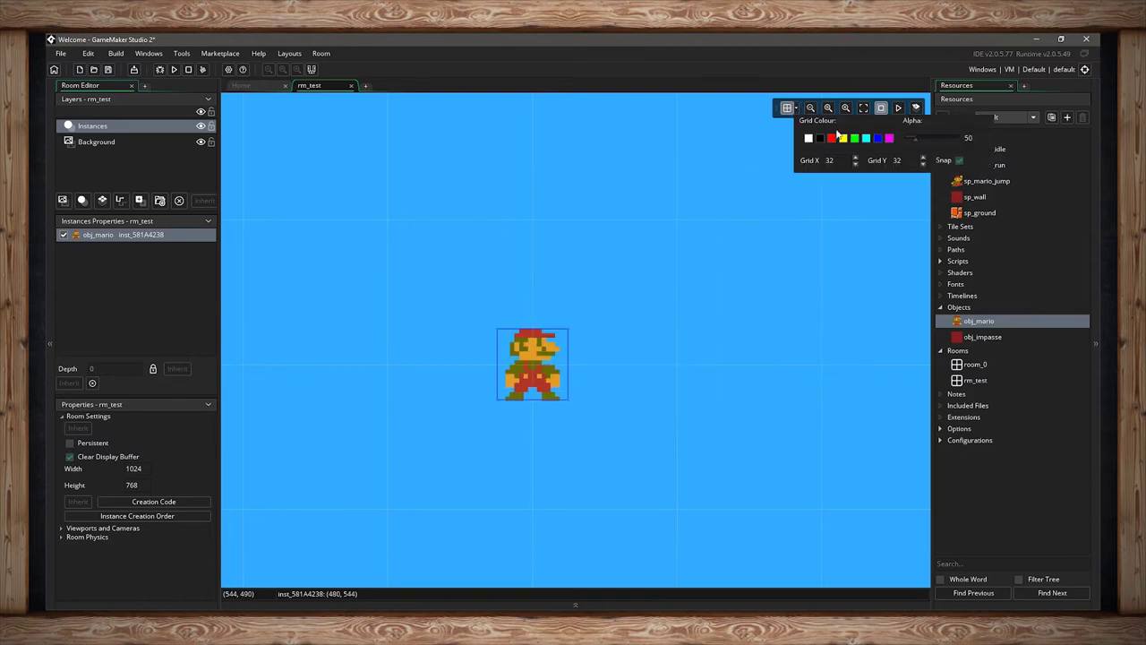
pyautogui.moveTo(571, 328); pyautogui.dragTo(646, 292)
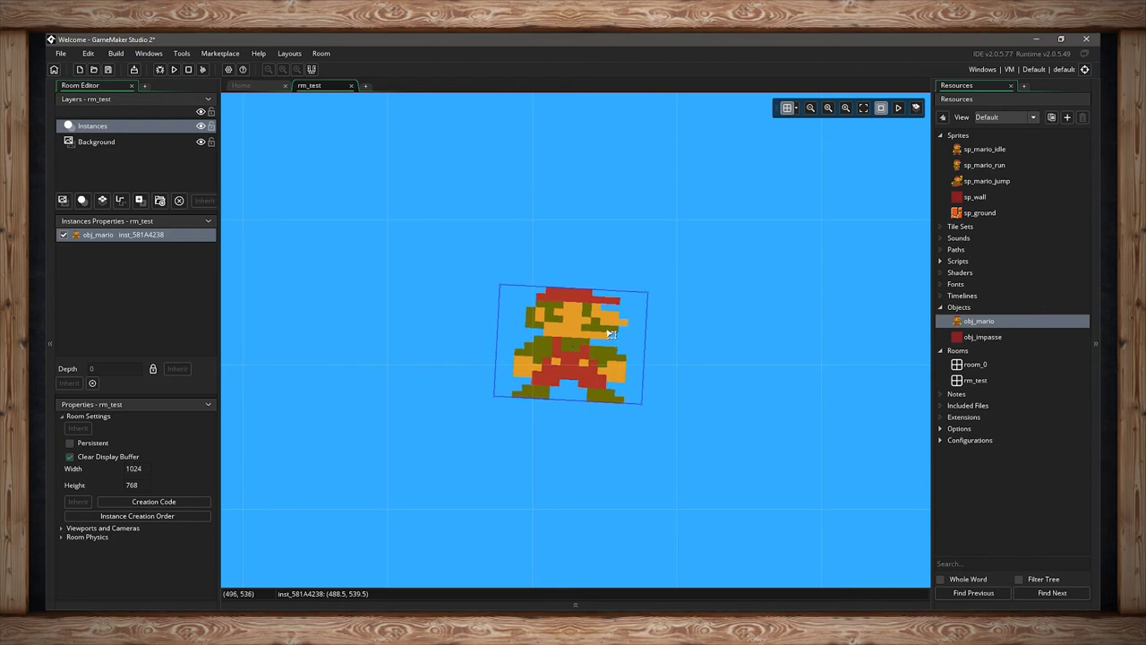
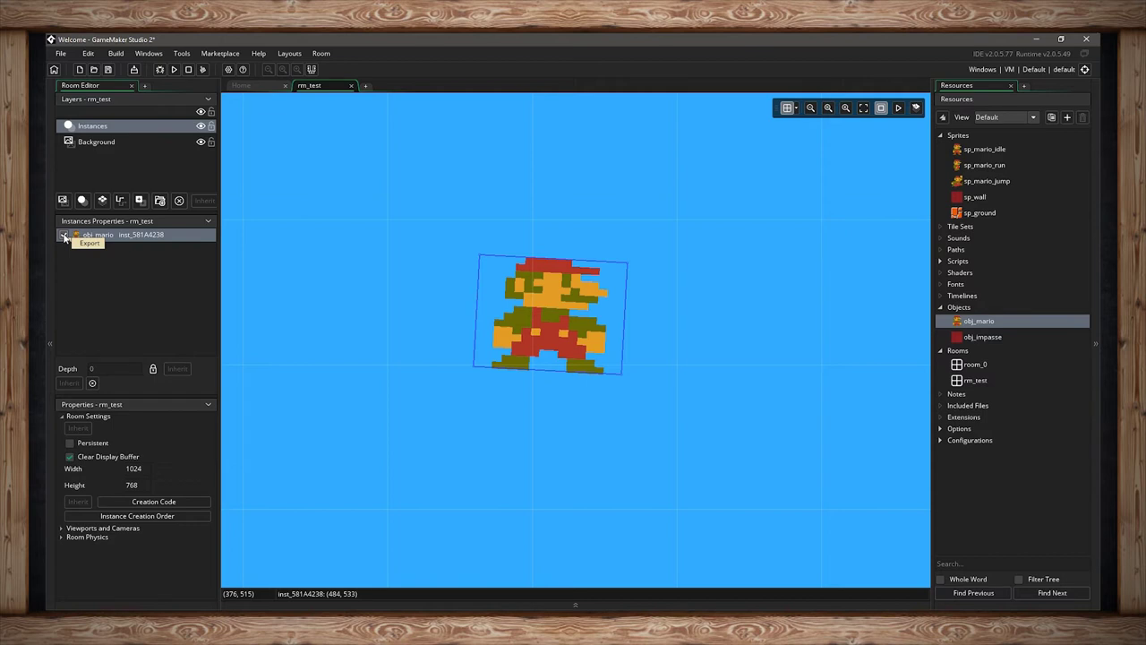
# Switch the Mario instance's export setting off and on several times, leaving it enabled
pyautogui.click(64, 235)
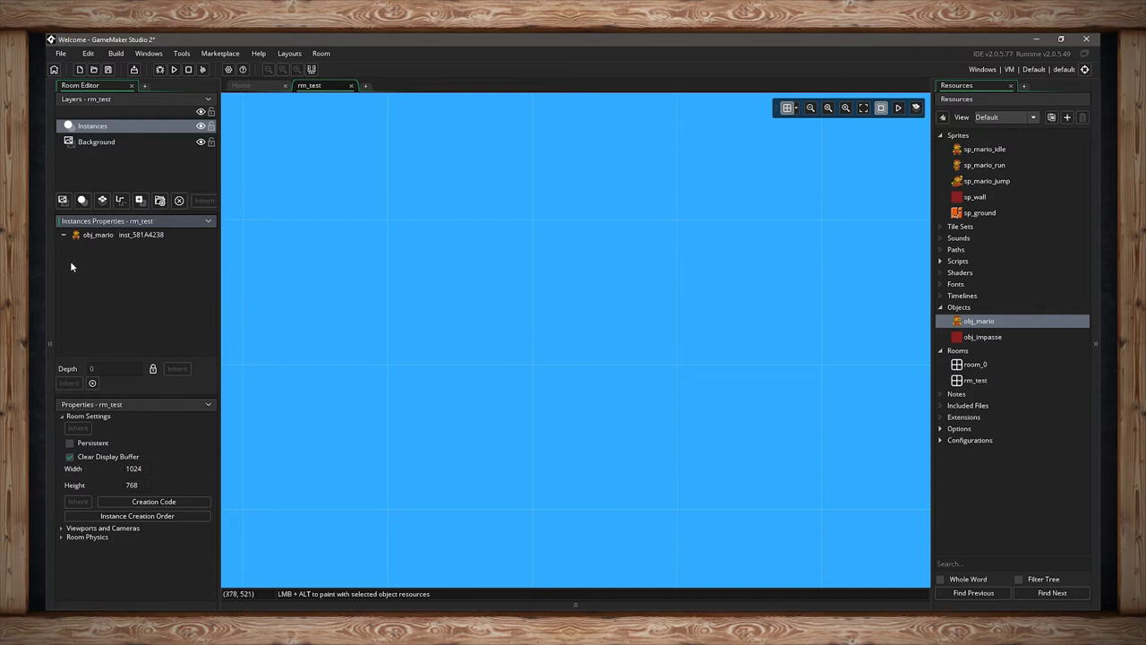
pyautogui.click(64, 236)
pyautogui.click(64, 235)
pyautogui.click(64, 236)
pyautogui.click(63, 235)
pyautogui.click(64, 235)
pyautogui.click(64, 236)
pyautogui.click(64, 236)
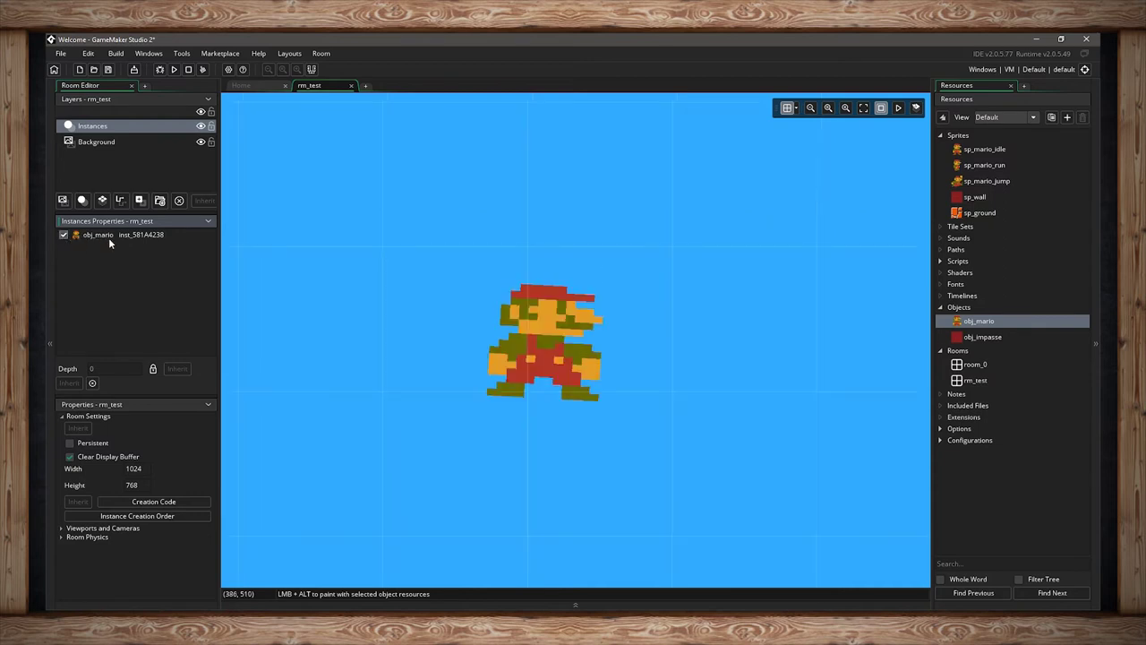
# Open the Mario instance's properties and set its rotation to 0
pyautogui.doubleClick(100, 236)
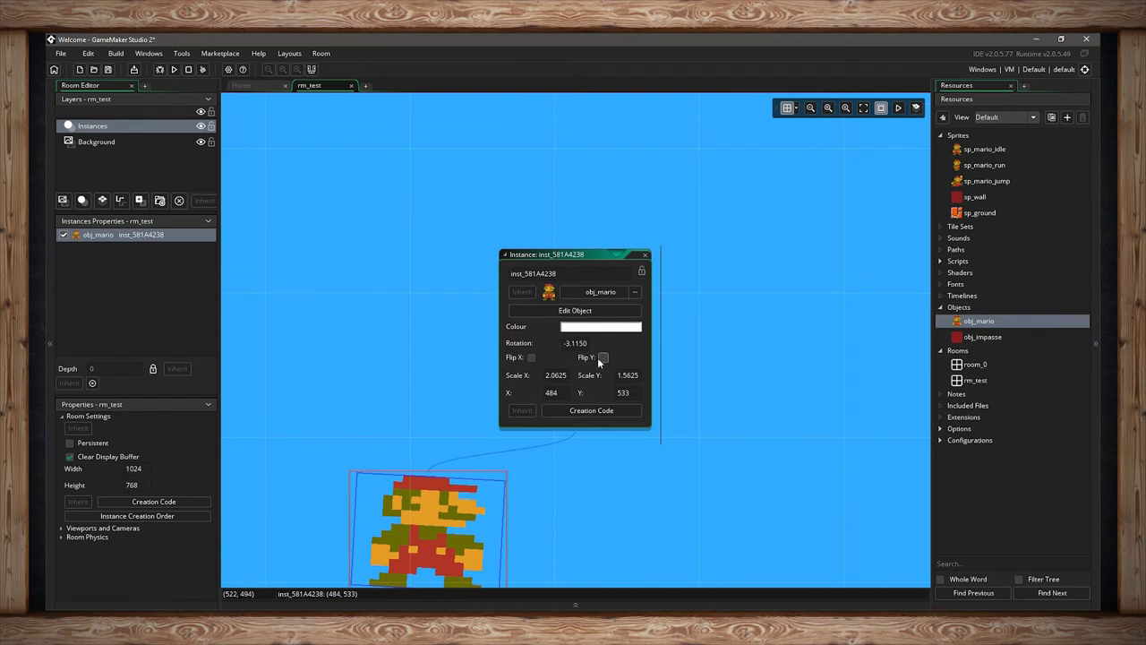
pyautogui.moveTo(594, 346); pyautogui.dragTo(562, 349)
pyautogui.press('BackSpace')
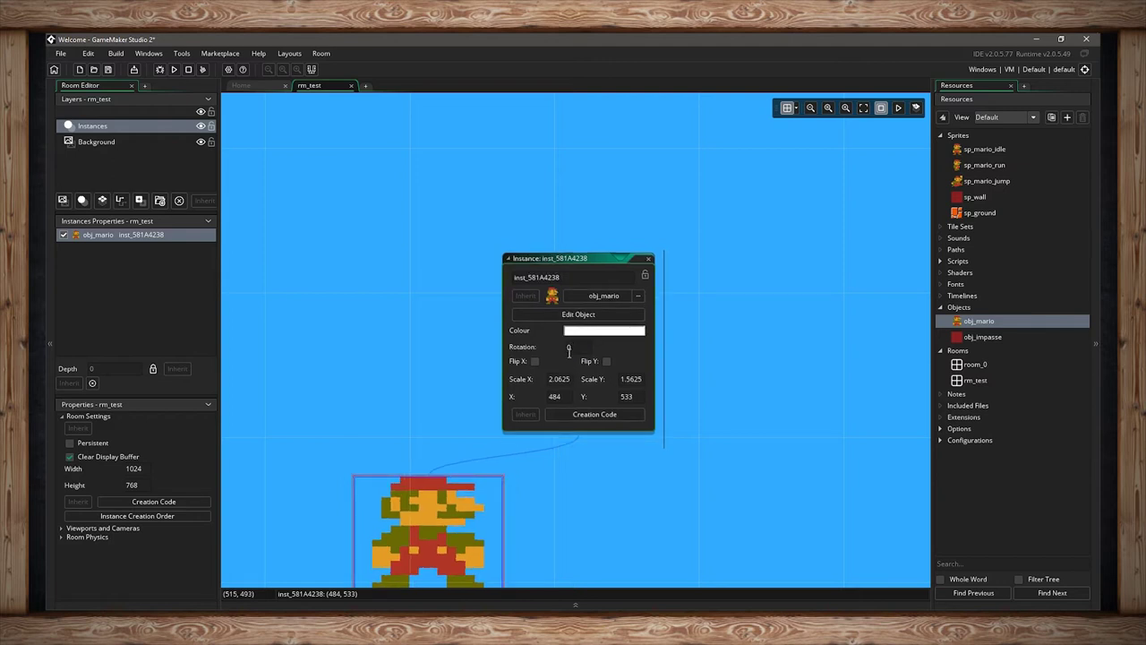
# Try the horizontal and vertical flip options on the Mario instance, leaving both off
pyautogui.click(535, 361)
pyautogui.click(535, 361)
pyautogui.click(535, 361)
pyautogui.click(534, 361)
pyautogui.click(535, 361)
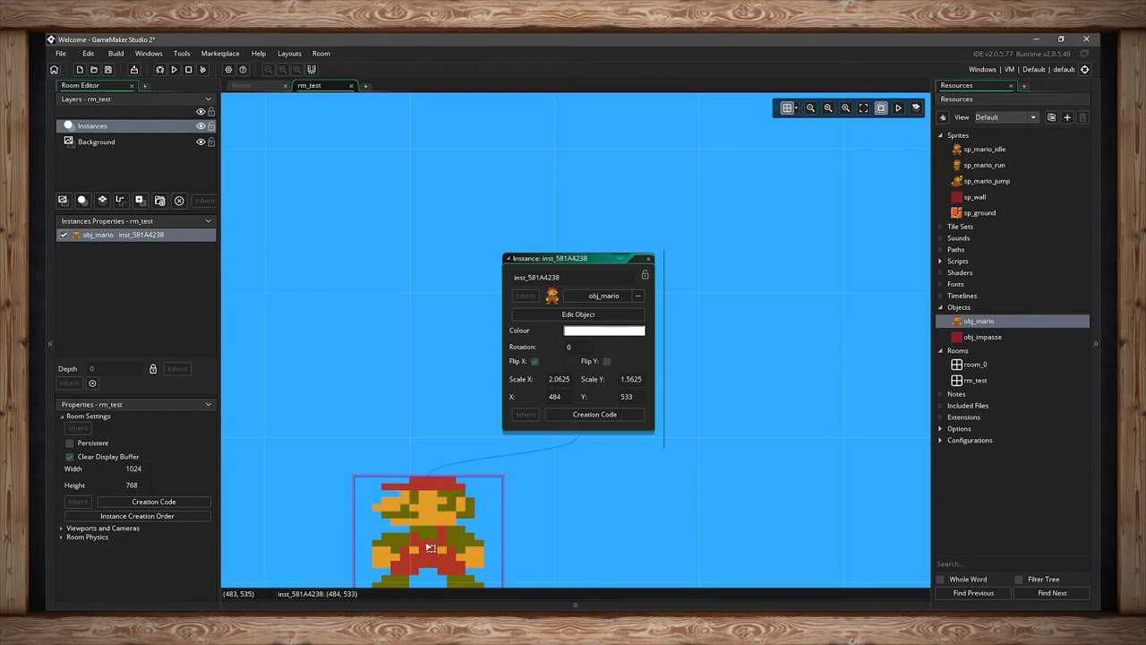
pyautogui.click(535, 362)
pyautogui.click(606, 361)
pyautogui.click(606, 362)
pyautogui.click(606, 362)
pyautogui.click(606, 362)
# Set the Mario instance's X scale and Y scale to 1
pyautogui.click(565, 382)
pyautogui.write('1')
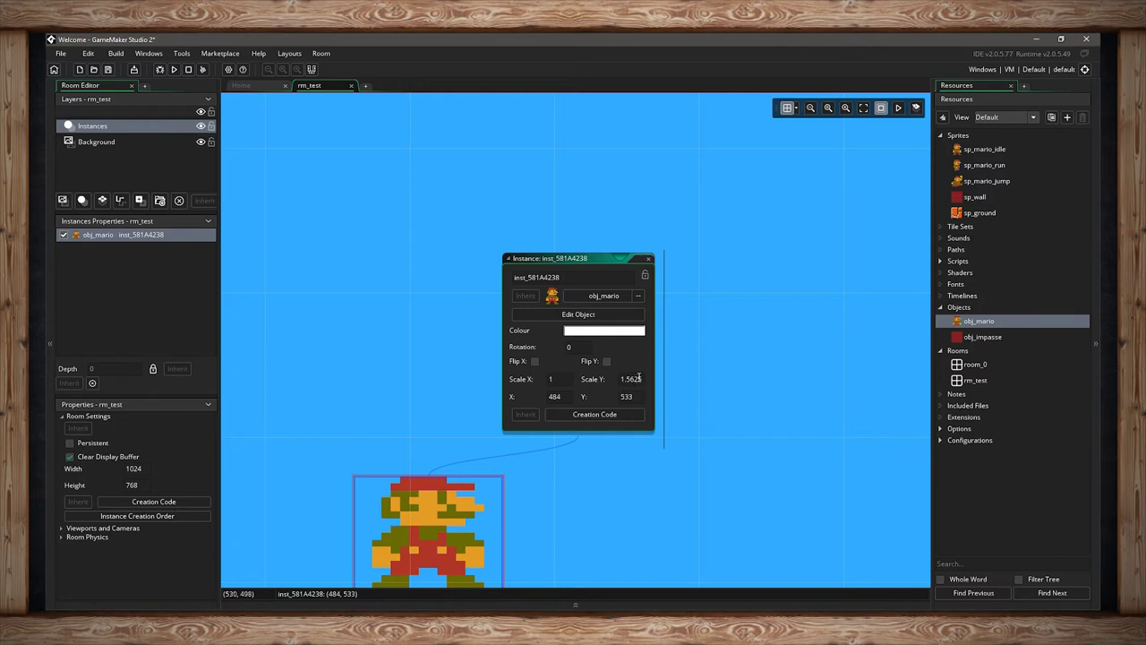
pyautogui.click(640, 380)
pyautogui.write('1')
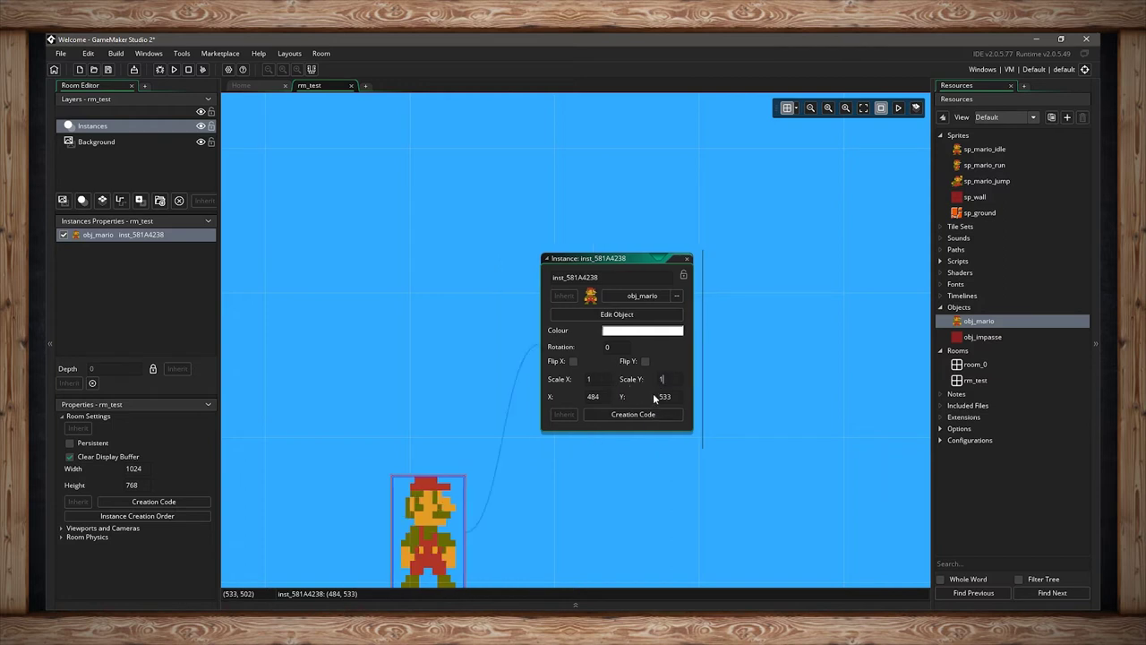
pyautogui.press('Return')
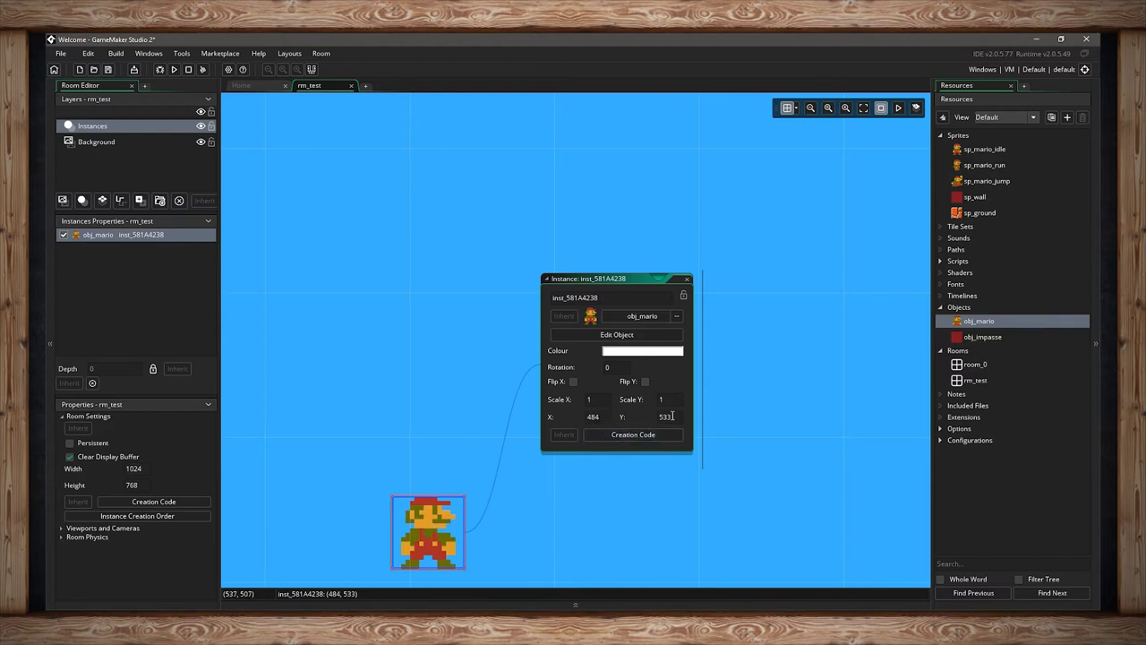
# View the instance's object choices, keep obj_mario, and inspect that object's properties and events before returning to rm_test
pyautogui.click(676, 317)
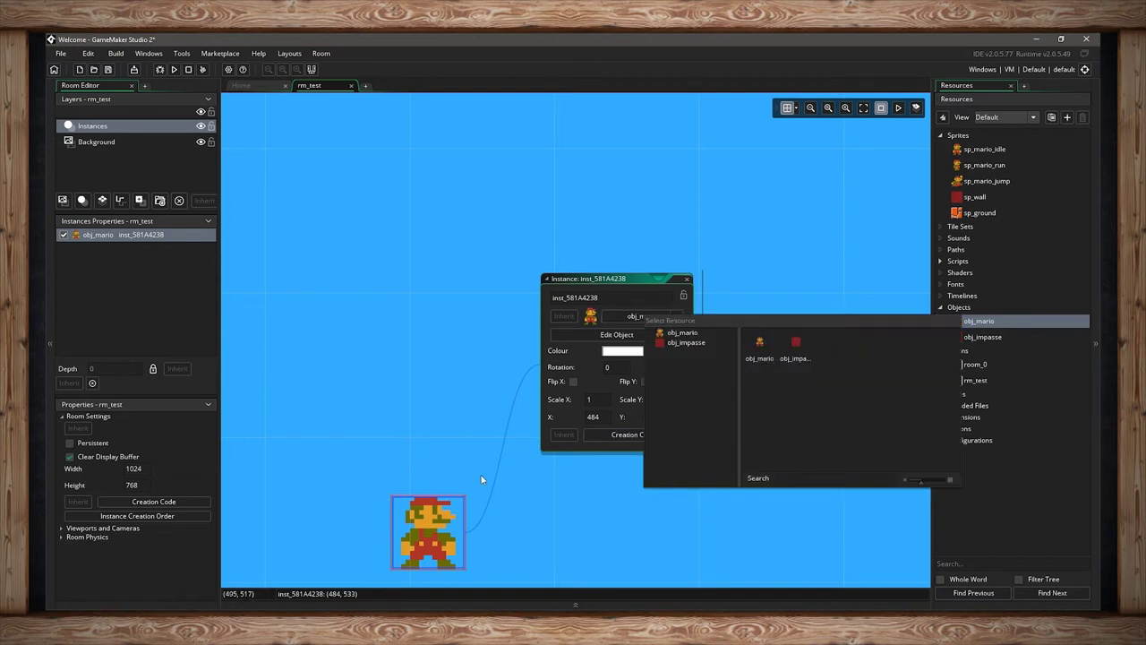
pyautogui.click(758, 350)
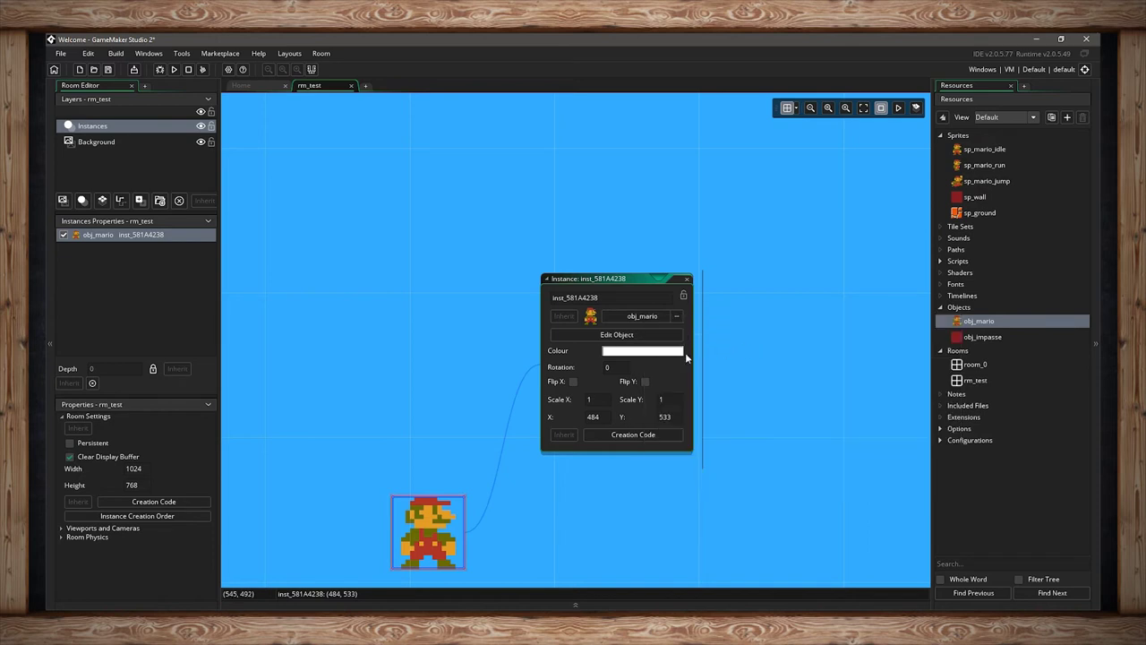
pyautogui.click(617, 335)
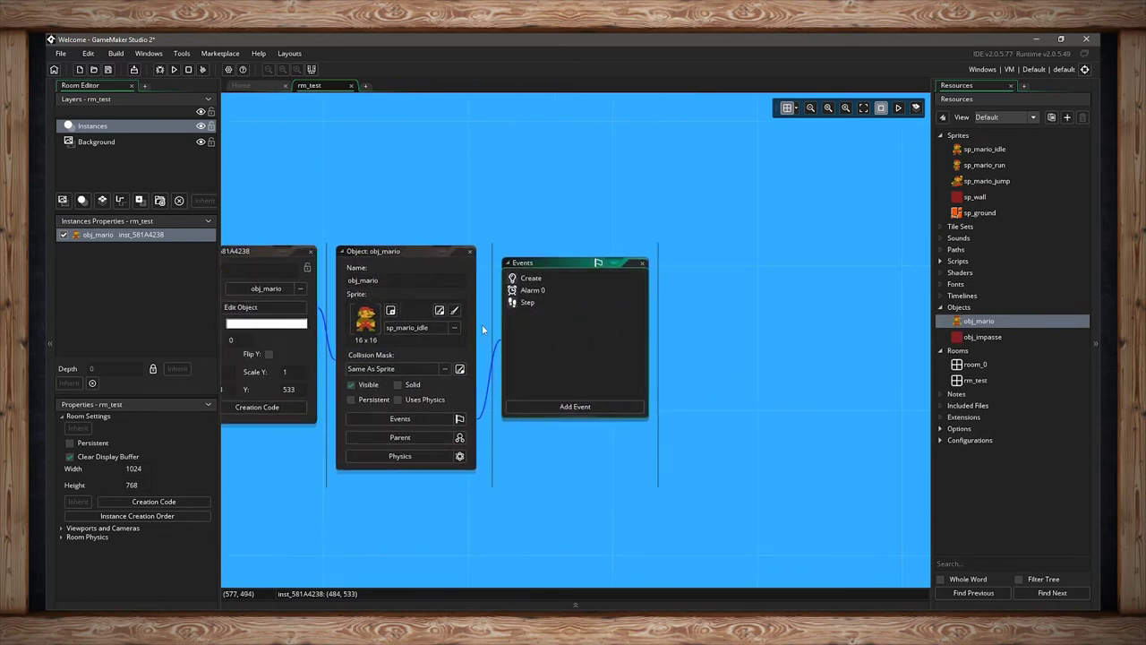
pyautogui.click(471, 256)
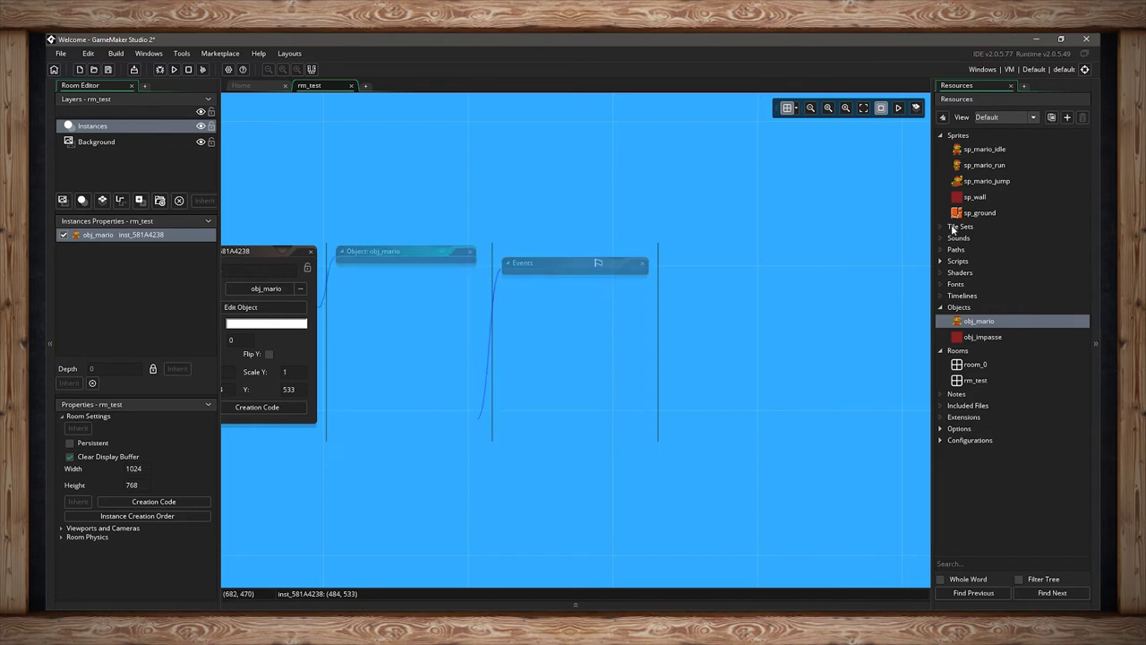
pyautogui.doubleClick(960, 324)
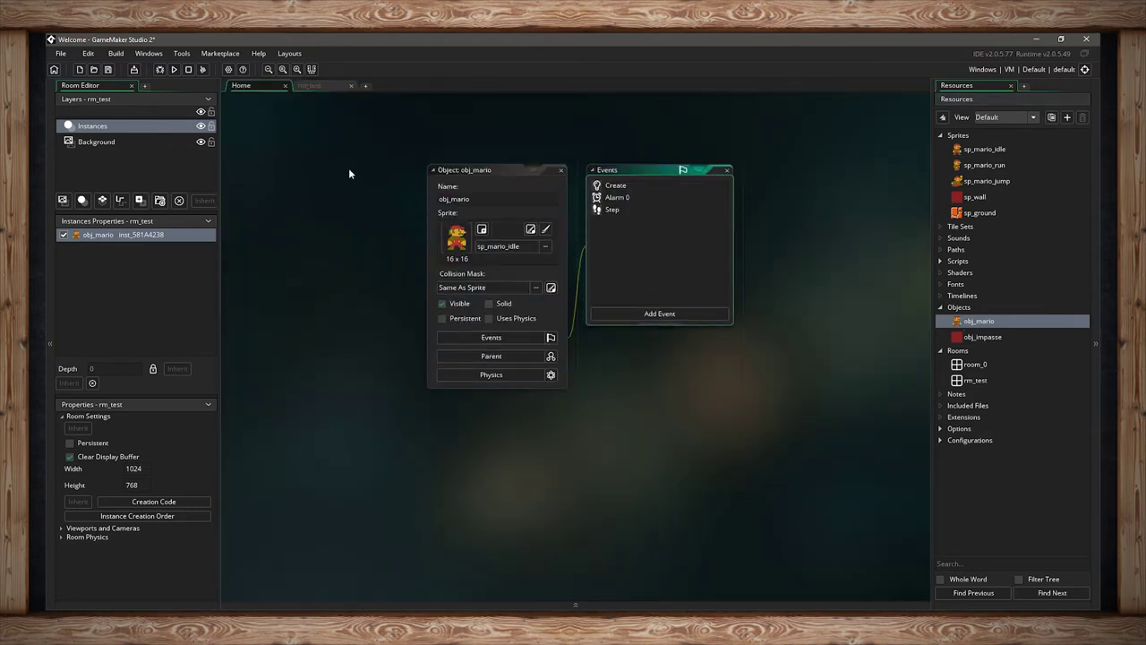
pyautogui.click(319, 85)
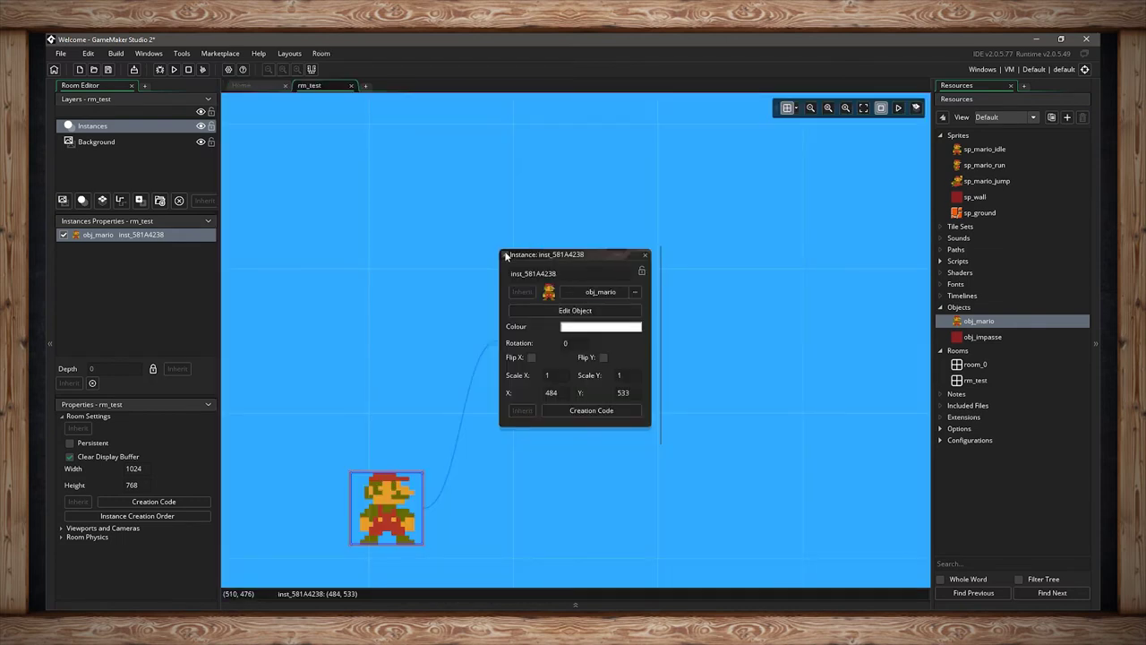
# Compare the Mario instance's creation code with obj_mario's Create event code, and close the instance's properties
pyautogui.click(589, 412)
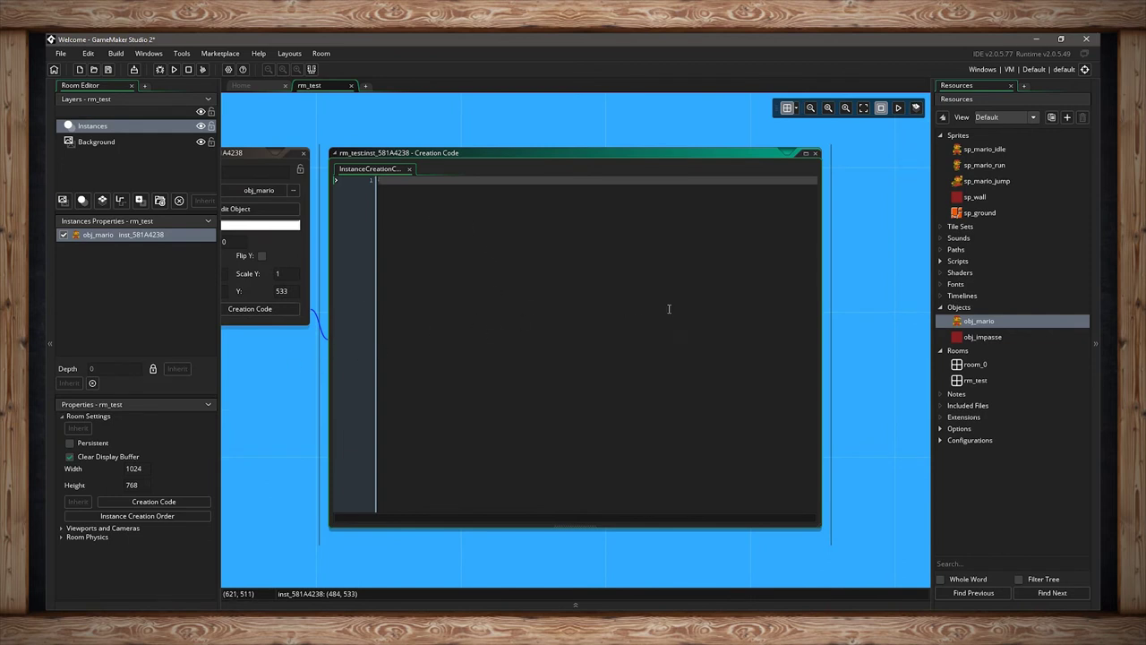
pyautogui.doubleClick(982, 321)
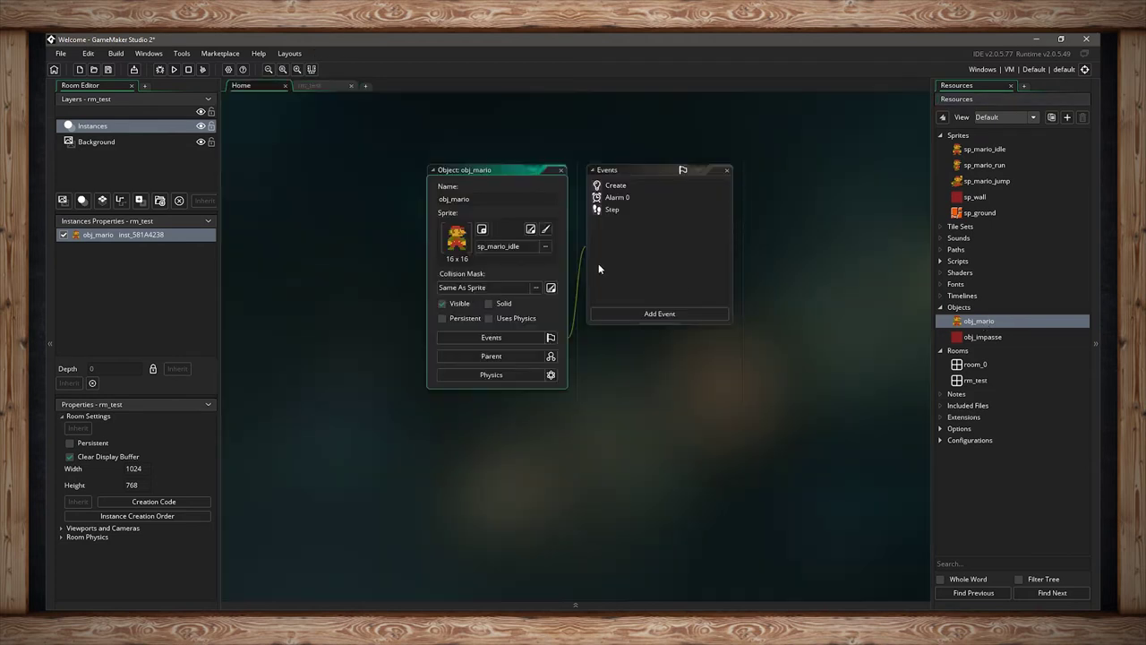
pyautogui.doubleClick(614, 185)
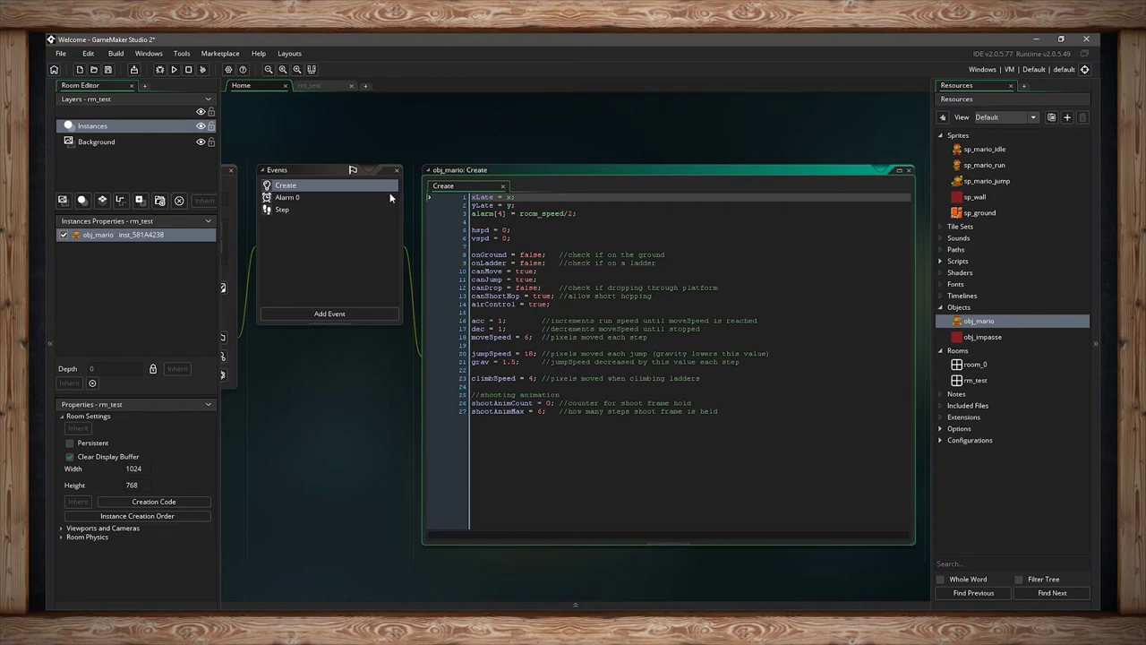
pyautogui.click(330, 87)
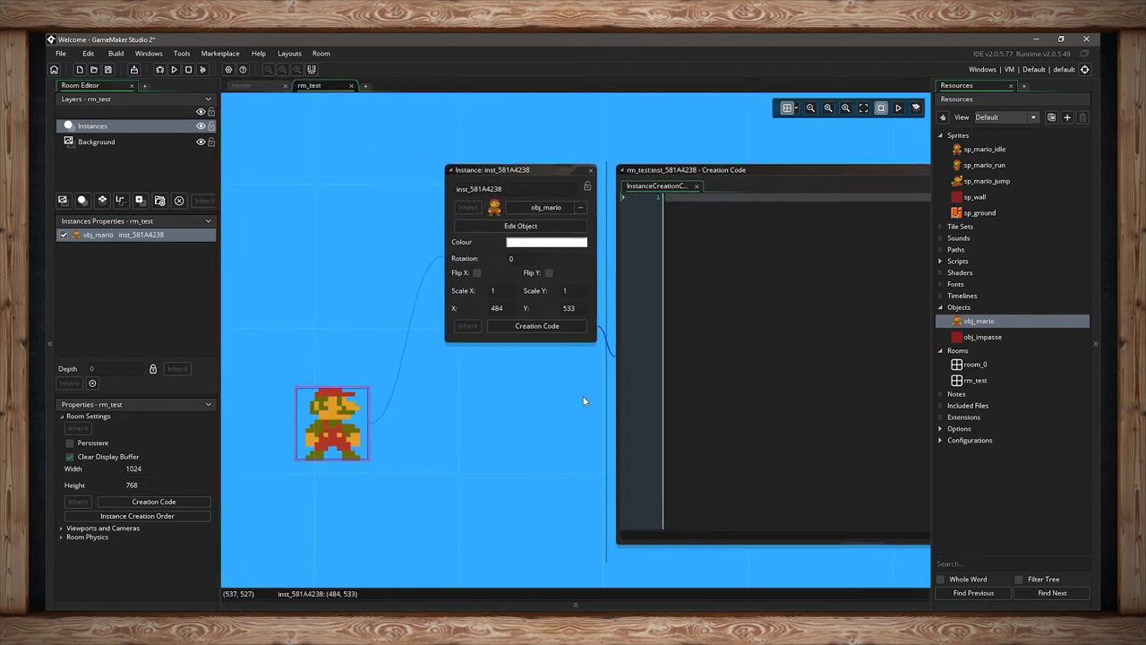
pyautogui.click(721, 199)
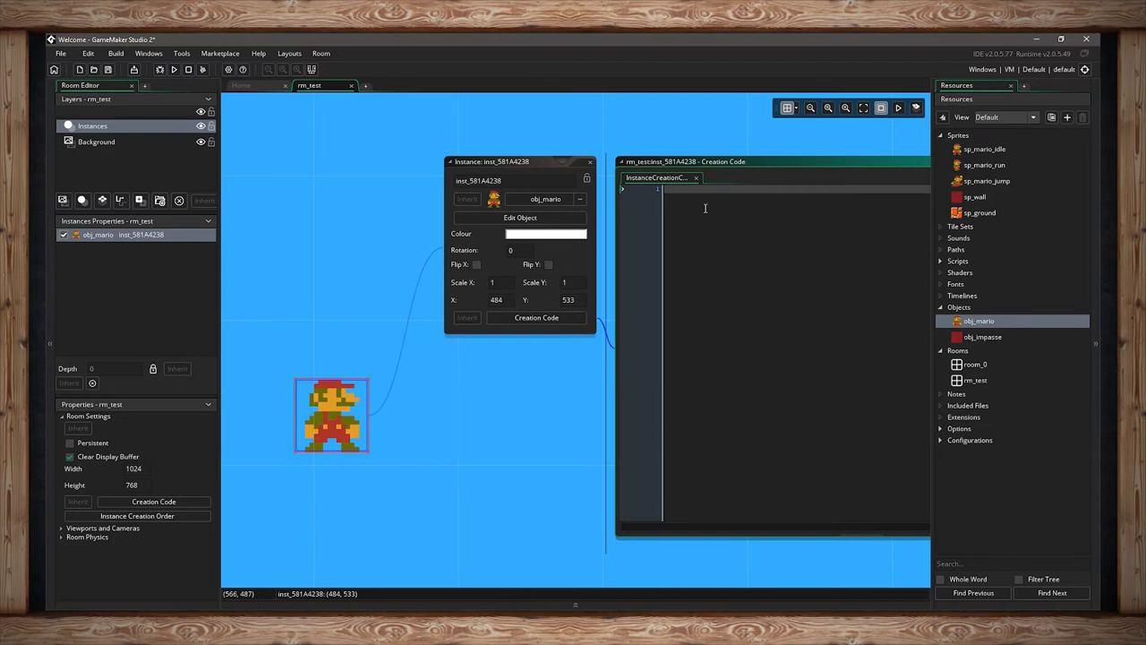
pyautogui.click(590, 162)
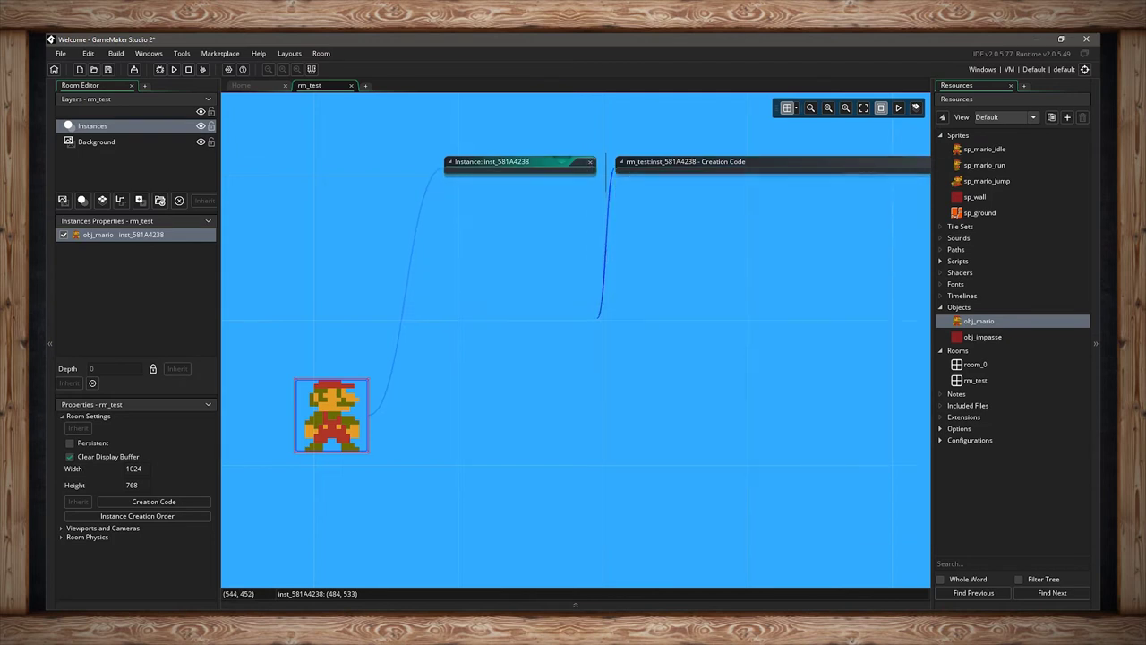
# Create a new asset layer above the Instances layer and select it
pyautogui.click(139, 179)
pyautogui.click(141, 201)
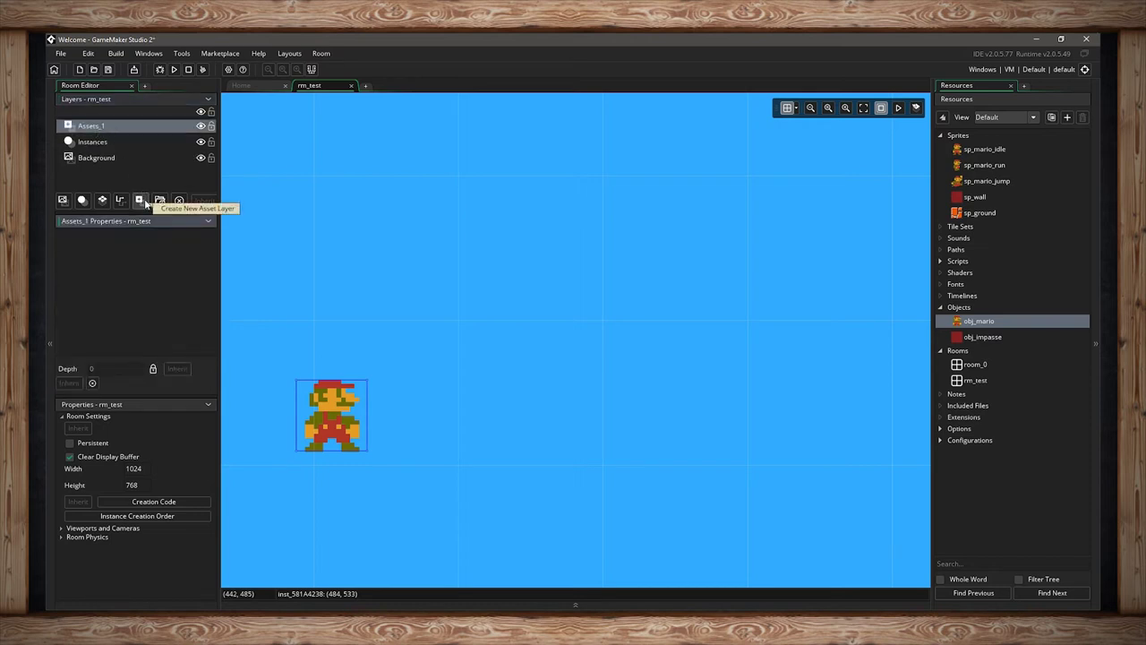
pyautogui.click(104, 127)
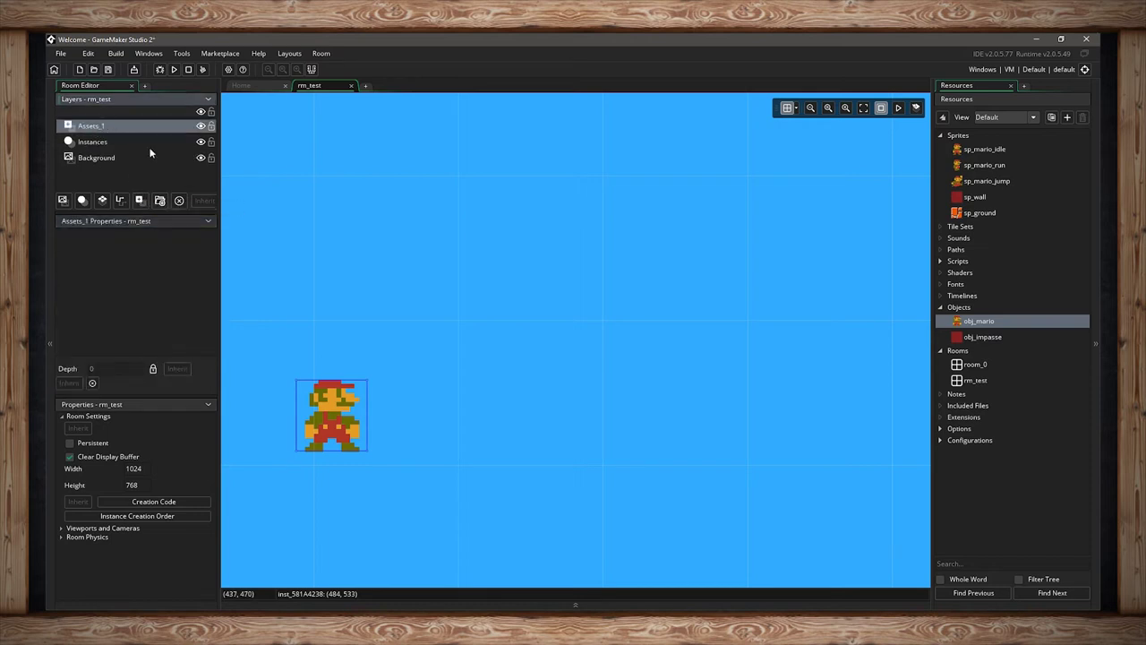
# Place the sprites sp_mario_idle, sp_mario_run and sp_mario_jump on the asset layer in the upper half of the room
pyautogui.scroll(-2, 415, 244)
pyautogui.keyDown('ctrl'); pyautogui.scroll(-4, 599, 242); pyautogui.keyUp('ctrl')
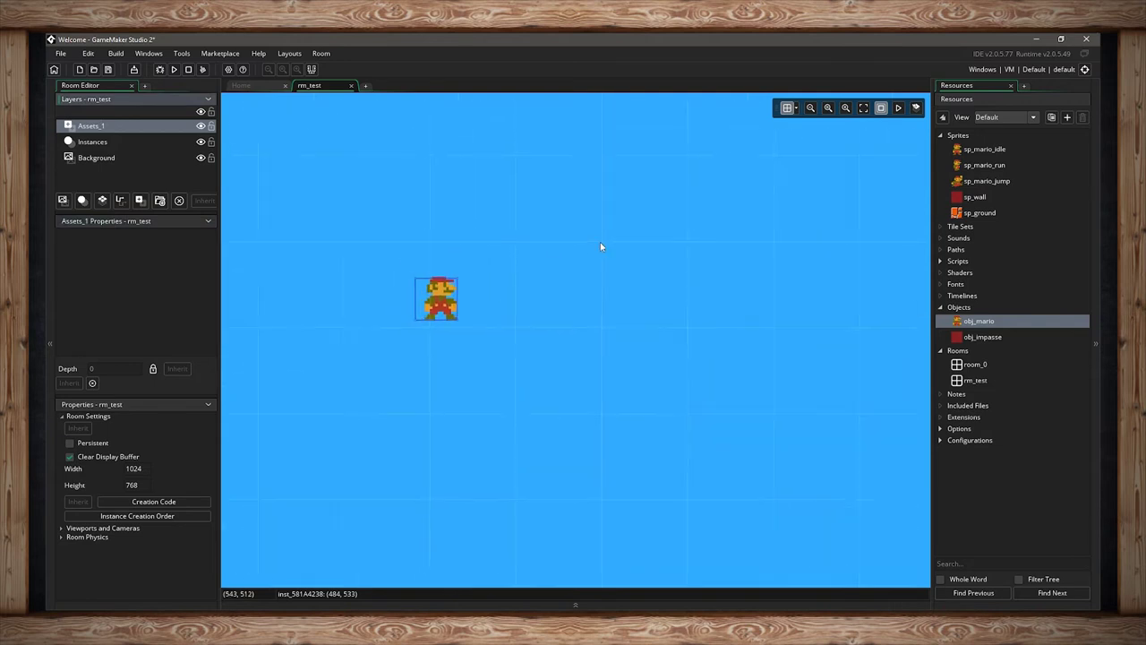
pyautogui.click(864, 108)
pyautogui.moveTo(984, 150); pyautogui.dragTo(612, 291)
pyautogui.moveTo(984, 165); pyautogui.dragTo(766, 265)
pyautogui.moveTo(985, 182); pyautogui.dragTo(670, 225)
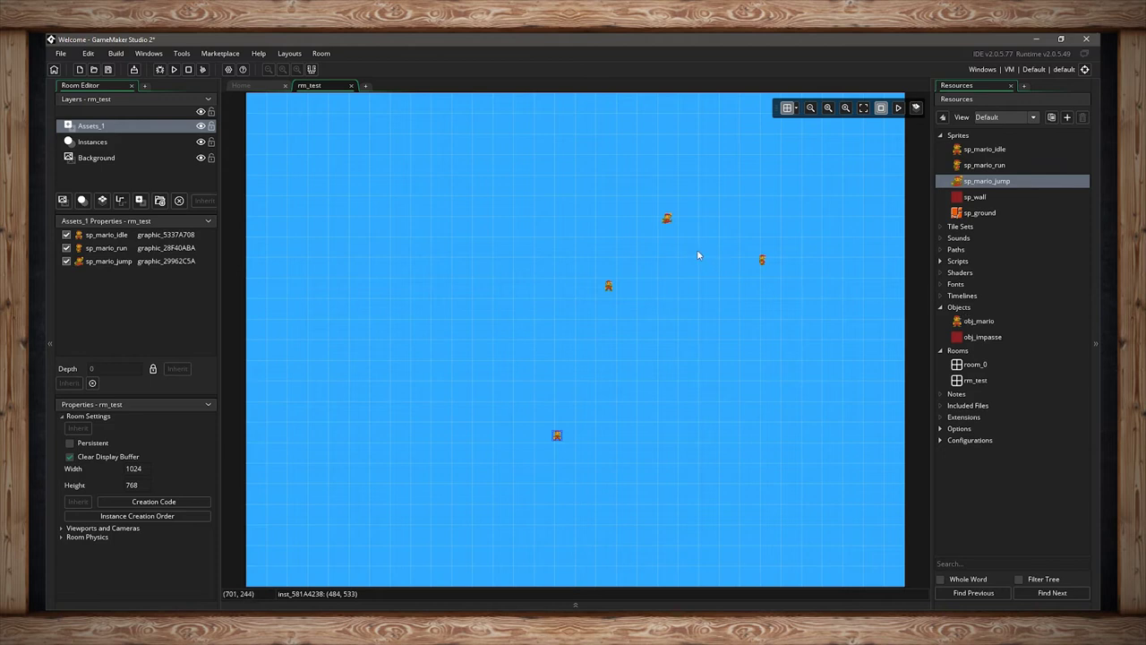
pyautogui.keyDown('ctrl'); pyautogui.scroll(4, 703, 242); pyautogui.keyUp('ctrl')
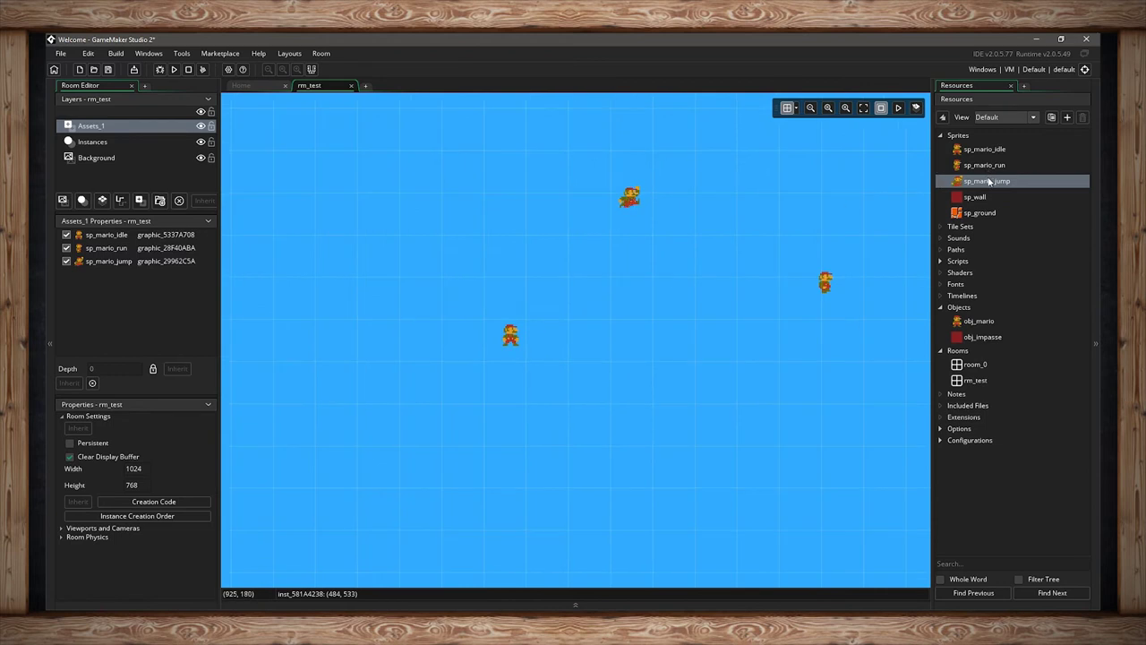
# Play the sprite animations in the room and delete all three Mario sprites from the asset layer
pyautogui.click(898, 108)
pyautogui.click(153, 238)
pyautogui.press('Delete')
pyautogui.click(152, 236)
pyautogui.press('Delete')
pyautogui.click(153, 236)
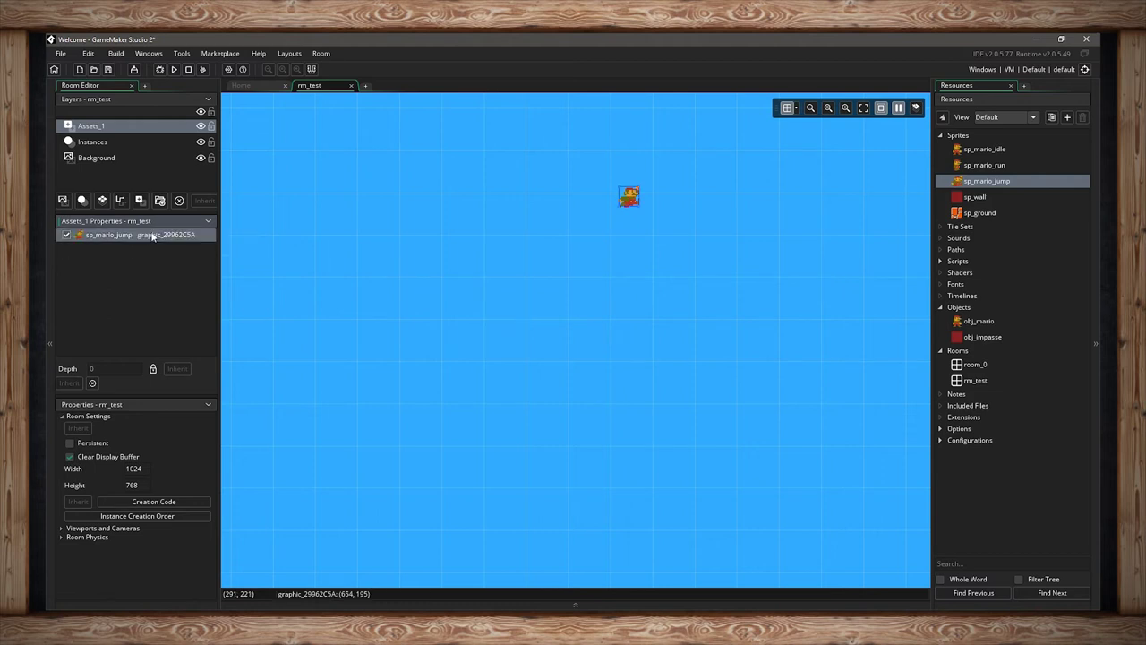
pyautogui.press('Delete')
pyautogui.click(864, 108)
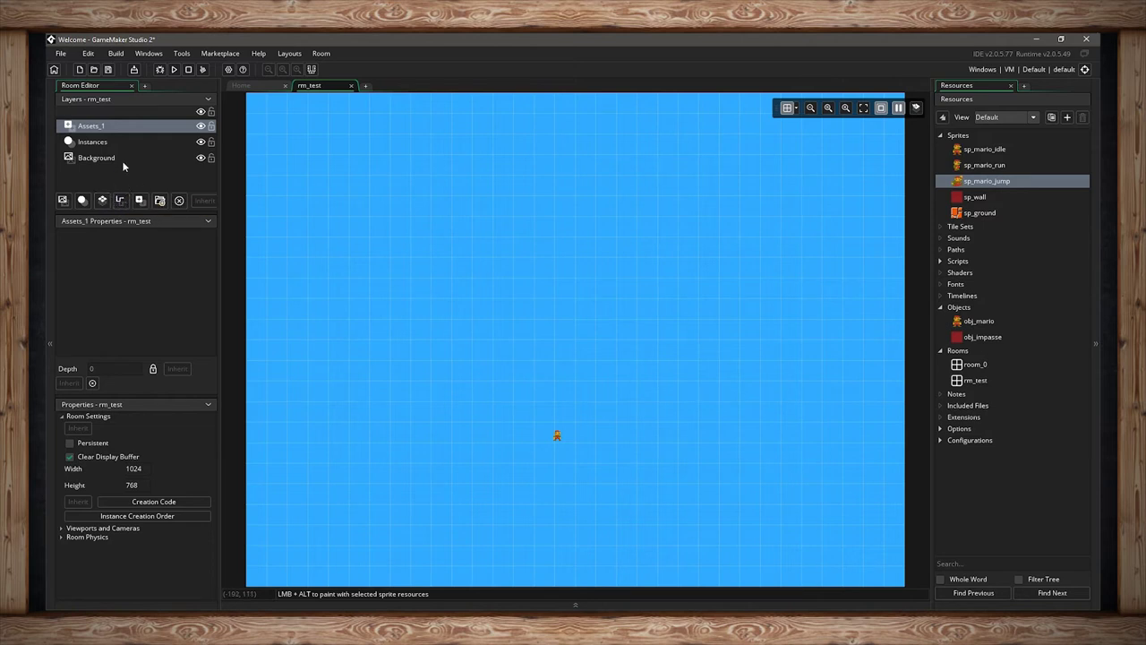
pyautogui.rightClick(114, 129)
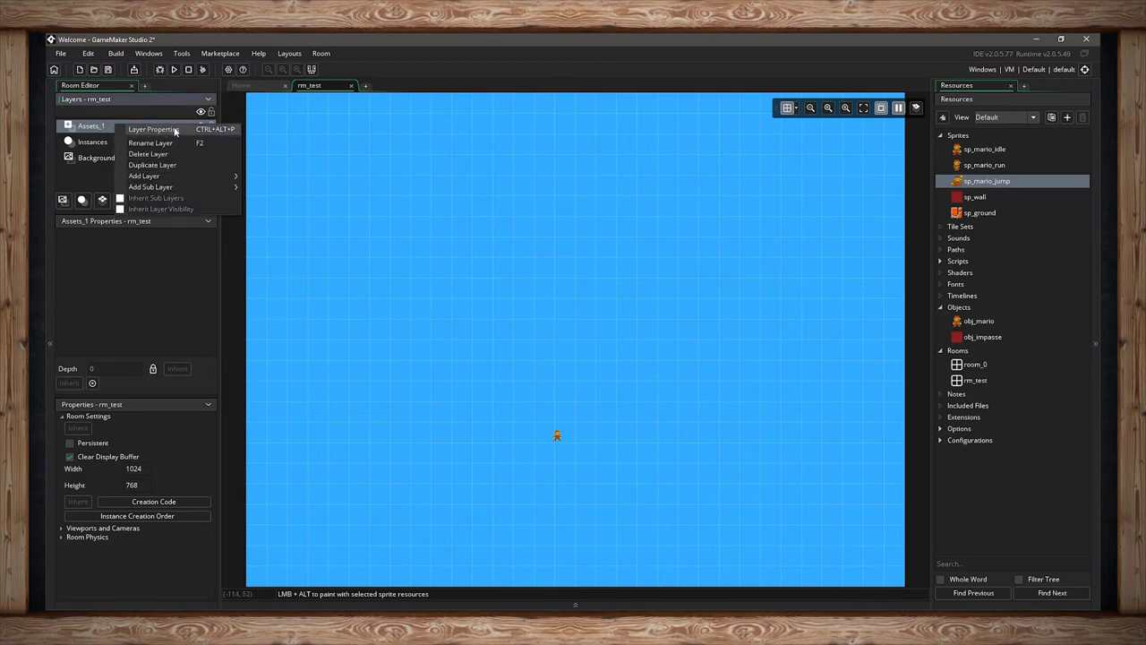
pyautogui.click(140, 245)
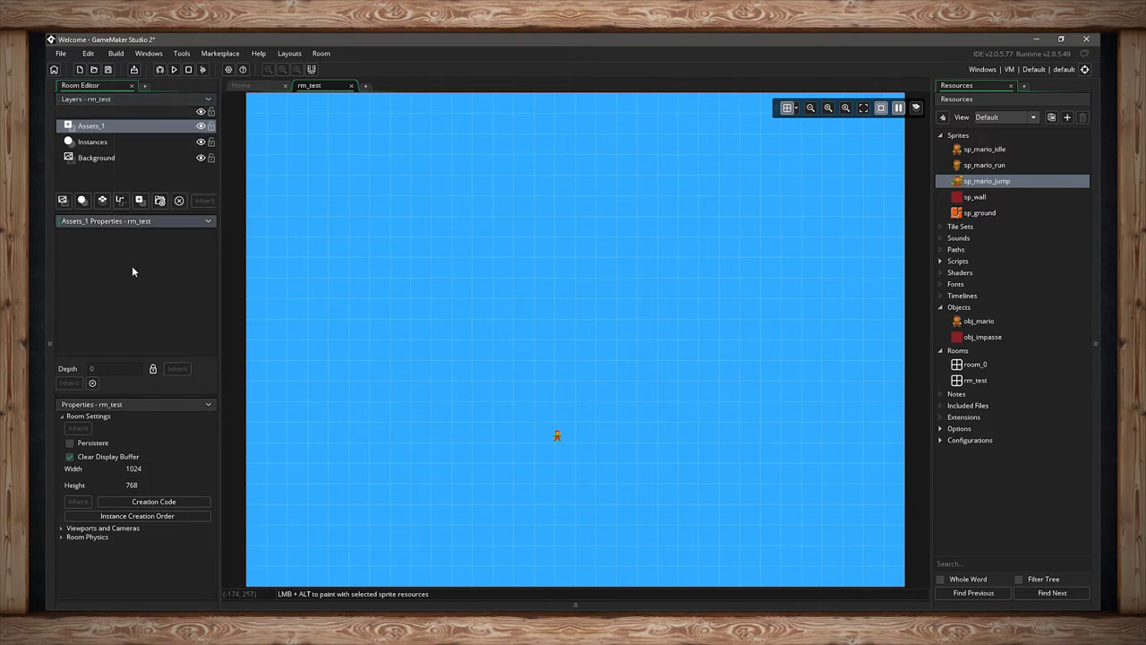
pyautogui.rightClick(100, 130)
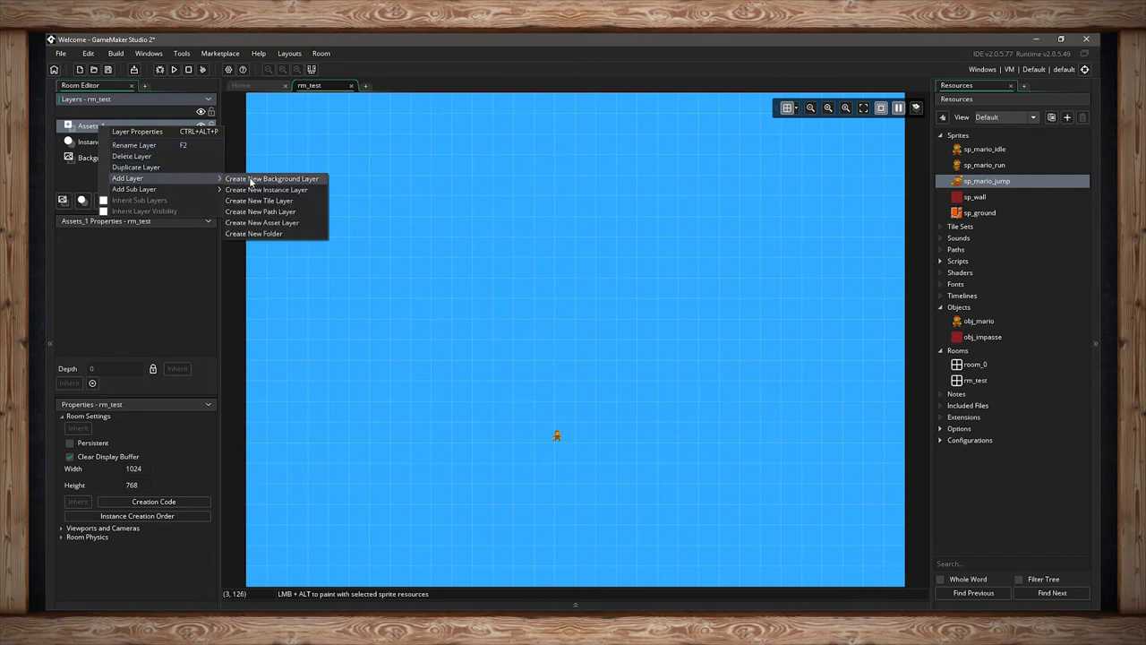
pyautogui.click(187, 234)
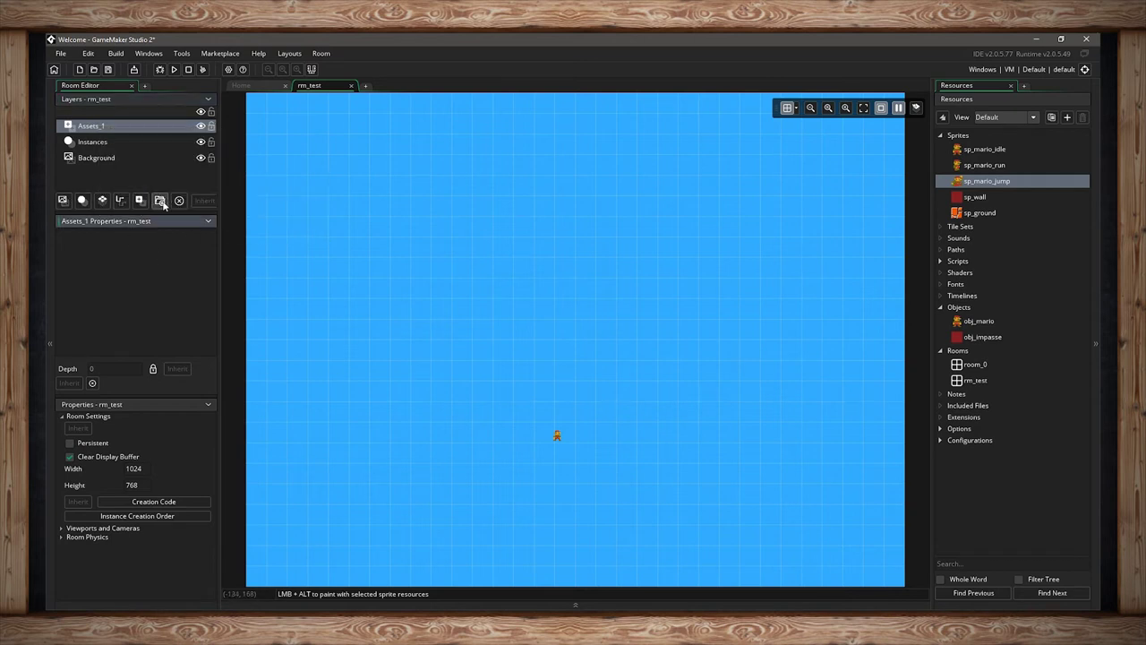
# Add a path layer as a sub-layer of Assets_1 and select it
pyautogui.rightClick(137, 128)
pyautogui.moveTo(175, 192)
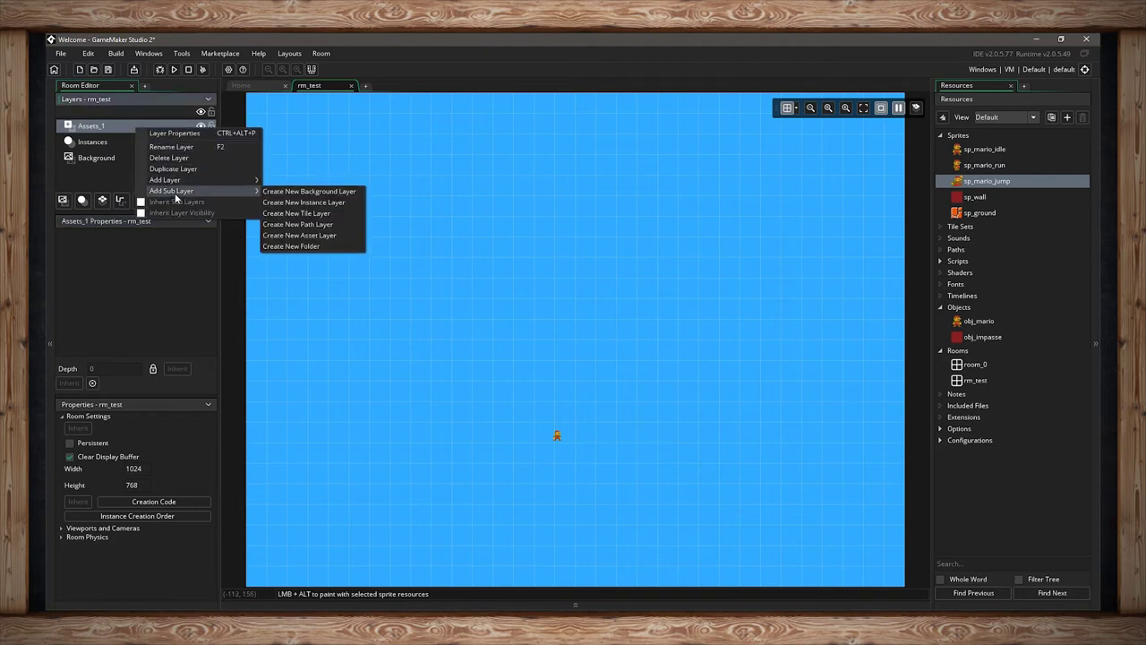
pyautogui.click(301, 224)
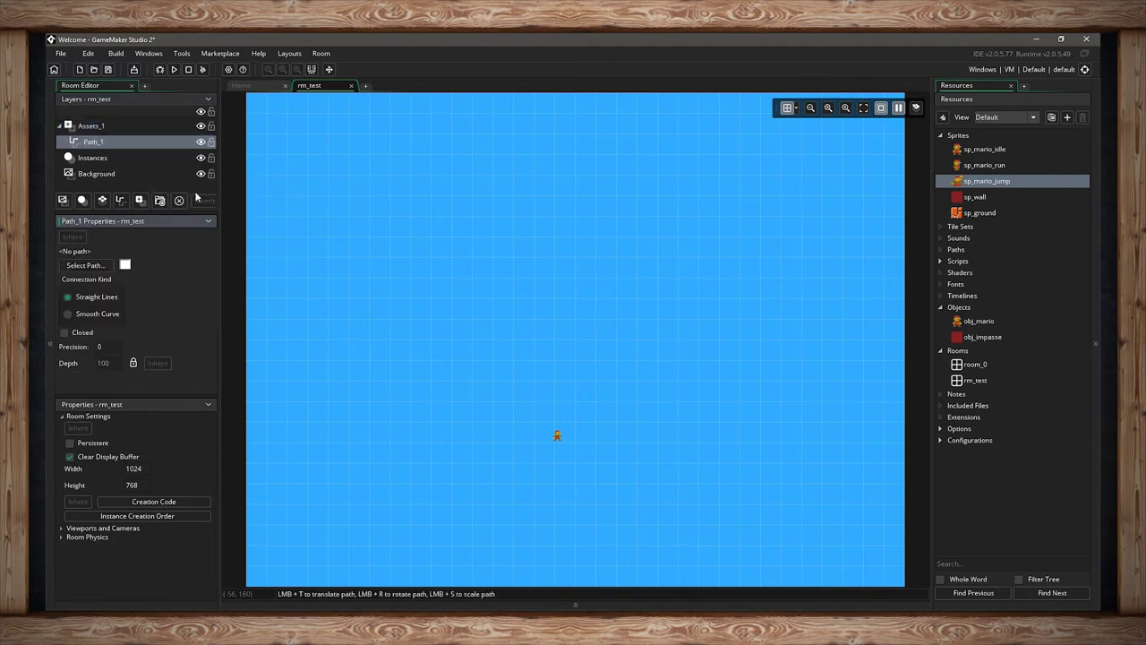
pyautogui.click(92, 141)
pyautogui.moveTo(110, 146)
pyautogui.mouseDown()
pyautogui.moveTo(119, 136)
pyautogui.moveTo(99, 136)
pyautogui.mouseUp()
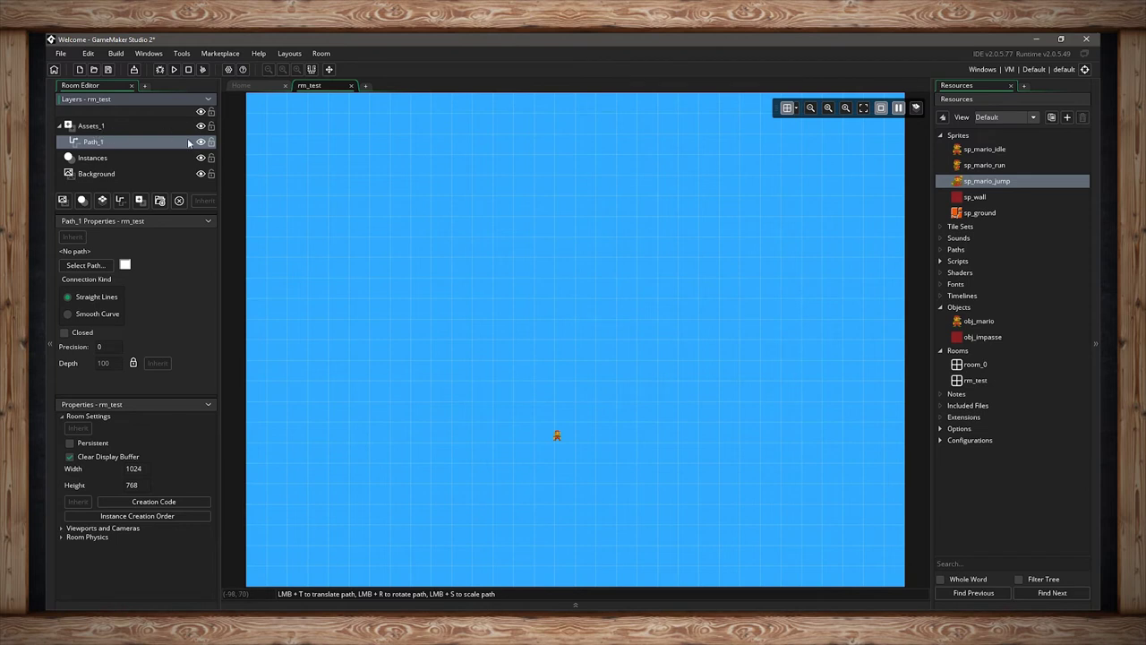
# Try the visibility toggles of Assets_1 and Instances with Mario in close view, and try the lock on Instances
pyautogui.click(200, 125)
pyautogui.click(201, 125)
pyautogui.click(114, 159)
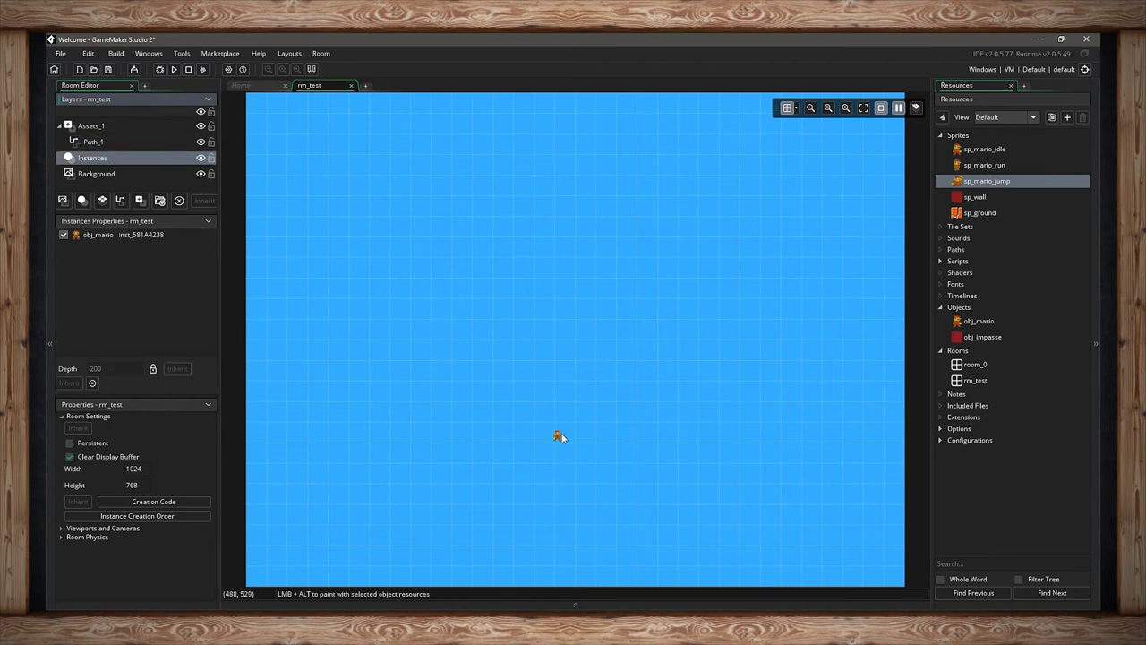
pyautogui.keyDown('ctrl'); pyautogui.scroll(6, 557, 435); pyautogui.keyUp('ctrl')
pyautogui.moveTo(607, 367); pyautogui.dragTo(606, 276, button='middle')
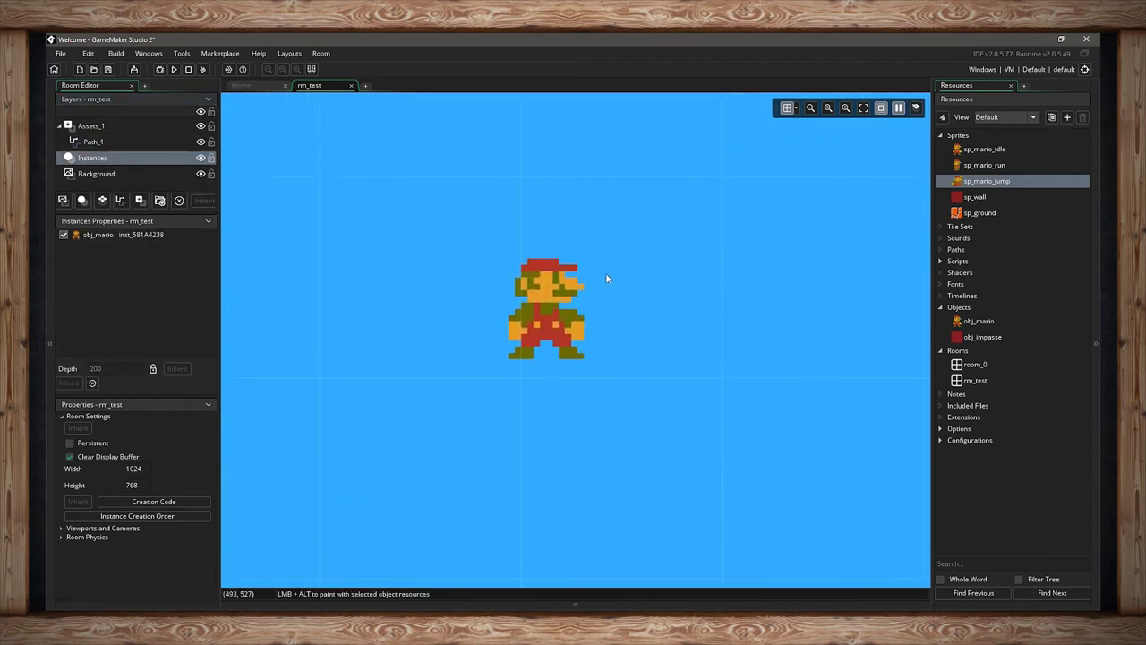
pyautogui.click(201, 159)
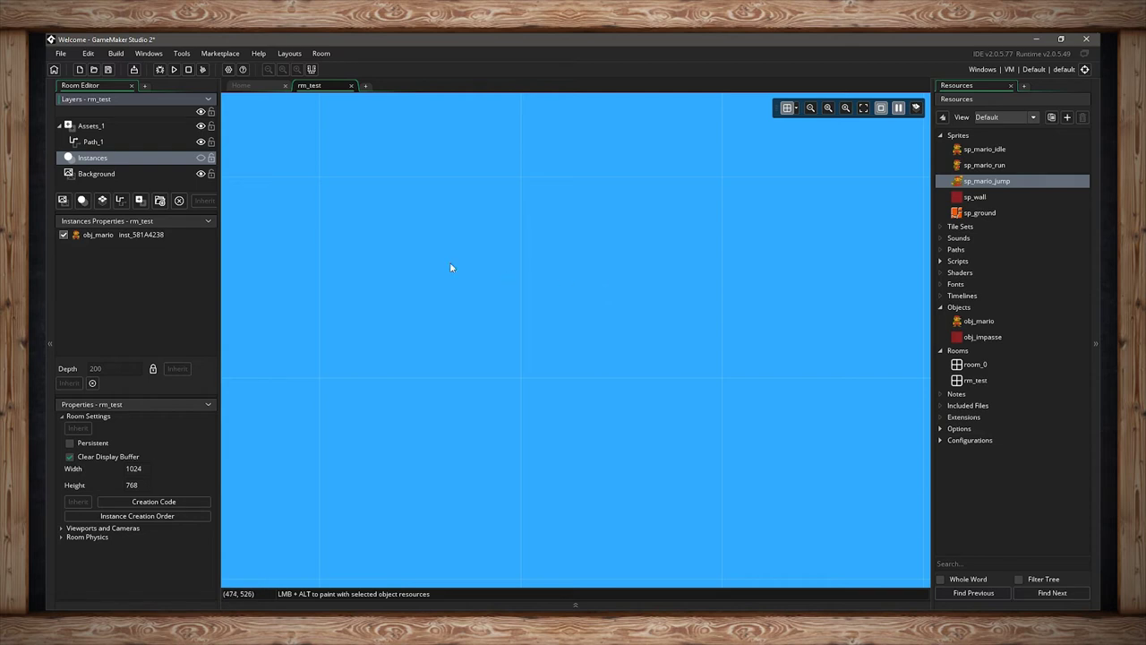
pyautogui.click(201, 158)
pyautogui.click(212, 159)
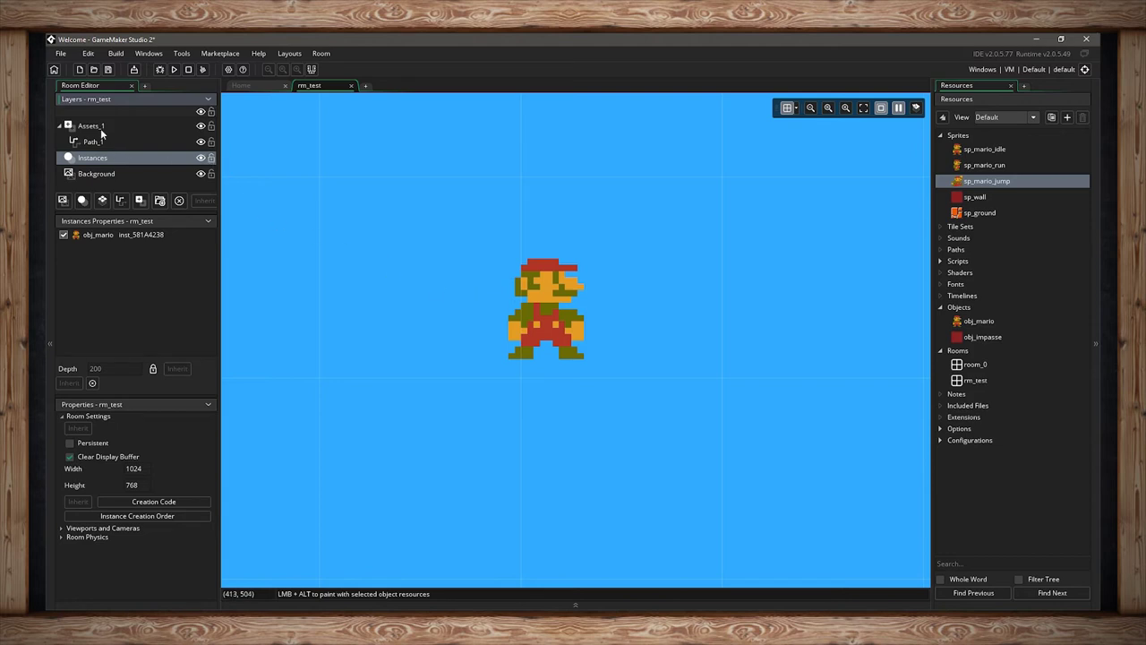
# Delete the Assets_1 layer together with its path sub-layer and fit the whole room in view
pyautogui.click(102, 133)
pyautogui.press('Delete')
pyautogui.click(152, 162)
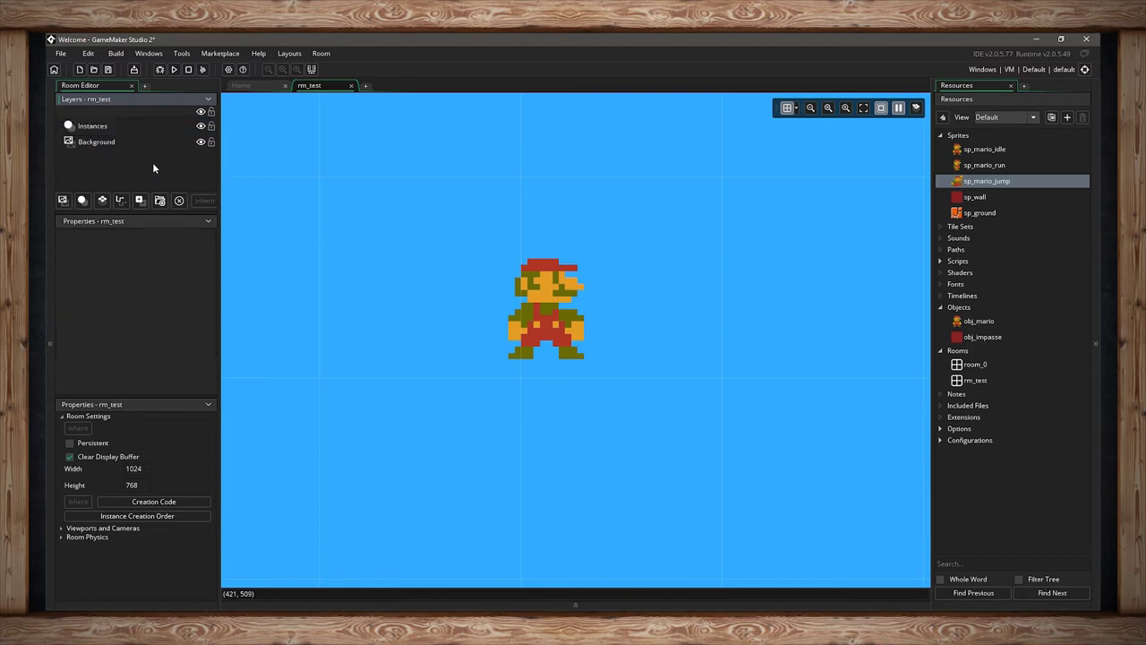
pyautogui.click(864, 107)
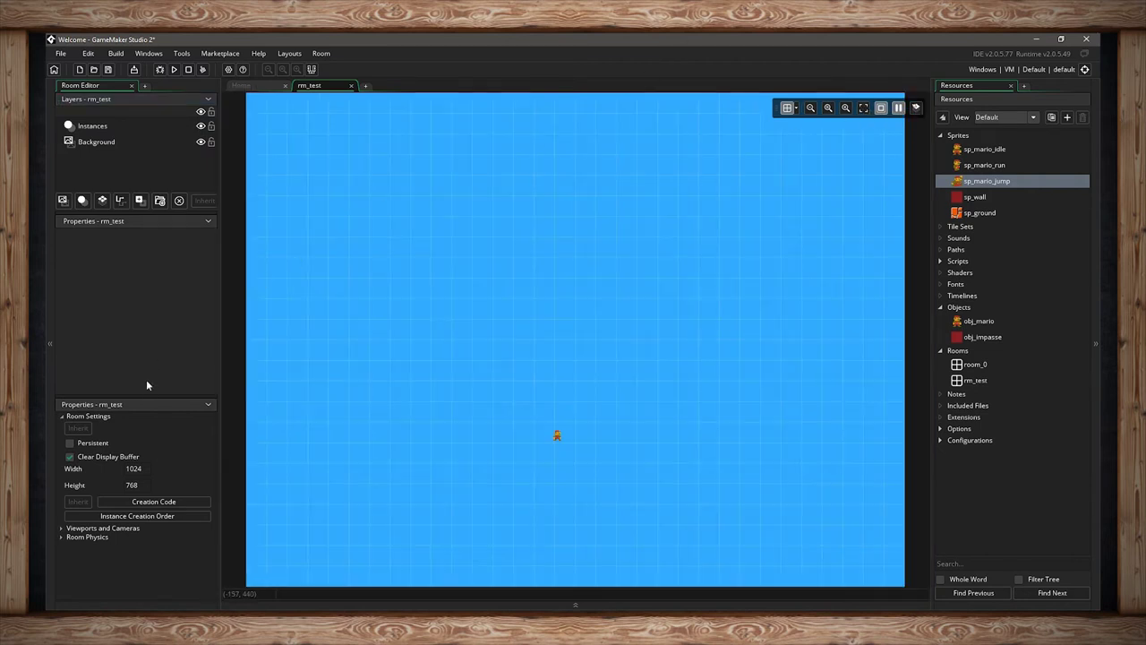
# Collapse the layer list and layer properties, and examine the Room Physics options before reopening Room Settings
pyautogui.click(209, 100)
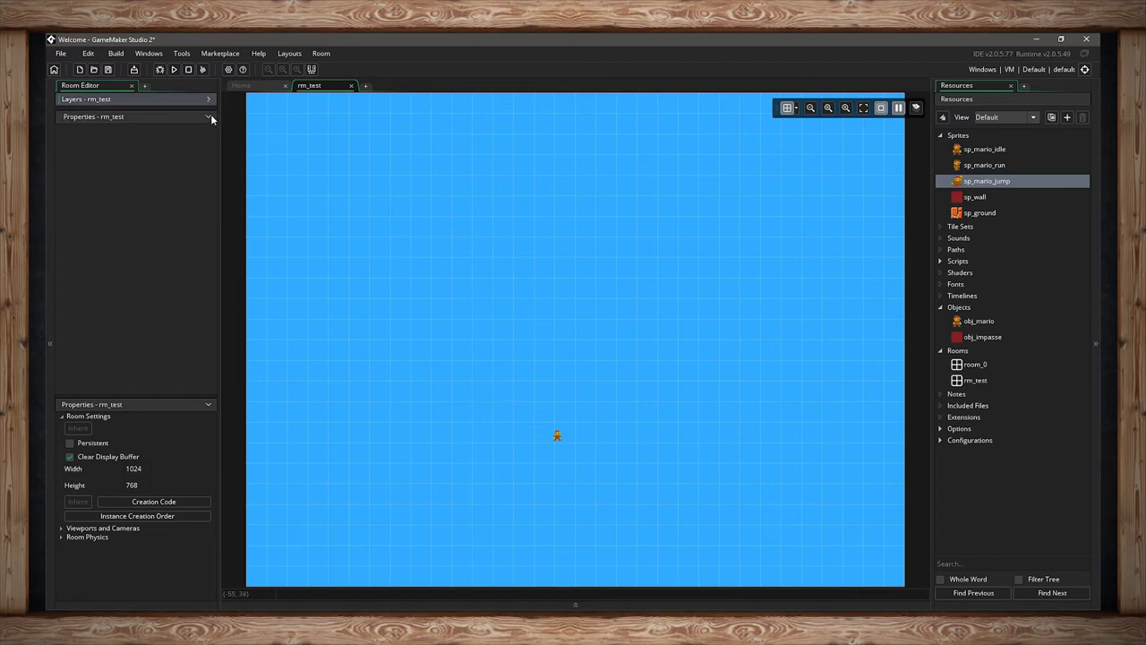
pyautogui.click(211, 118)
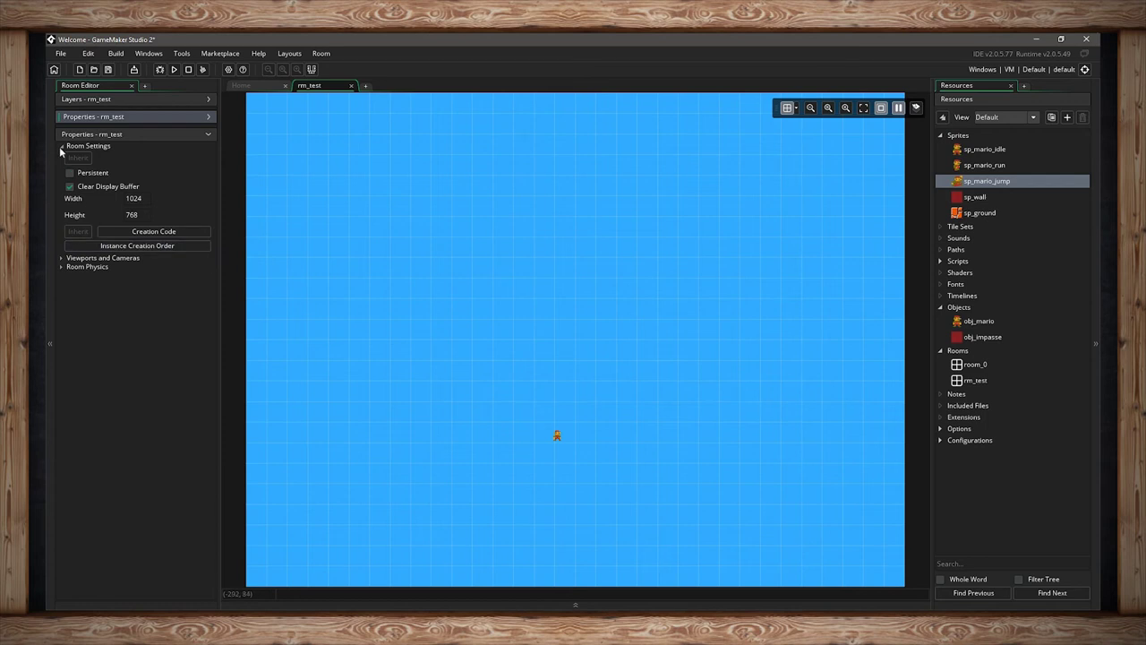
pyautogui.click(101, 147)
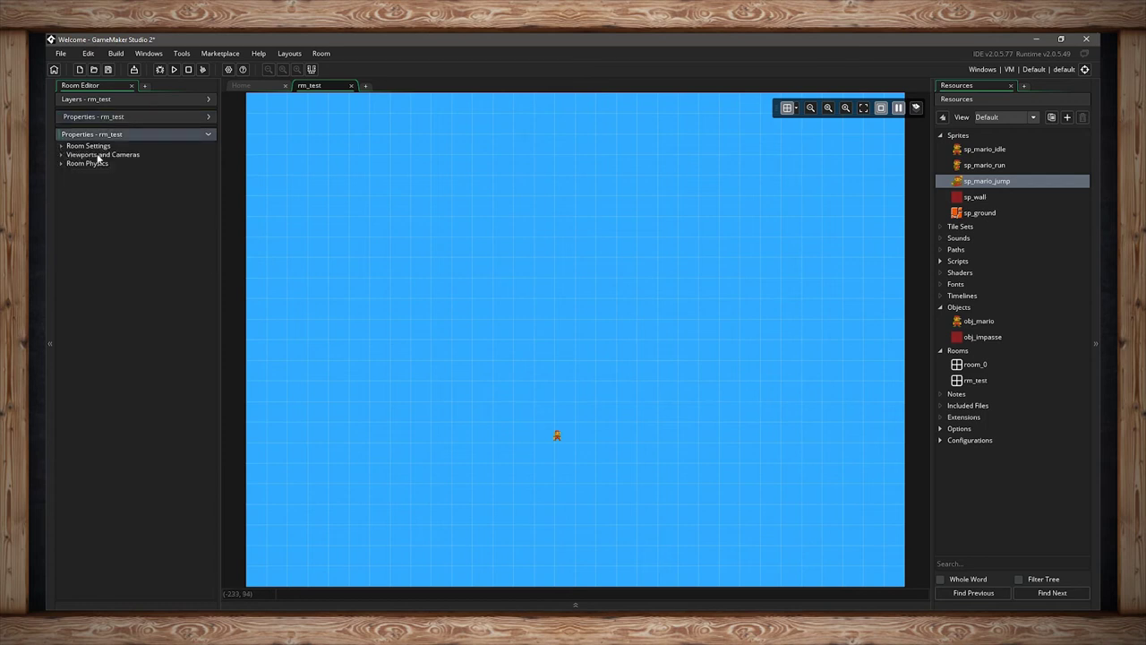
pyautogui.click(63, 164)
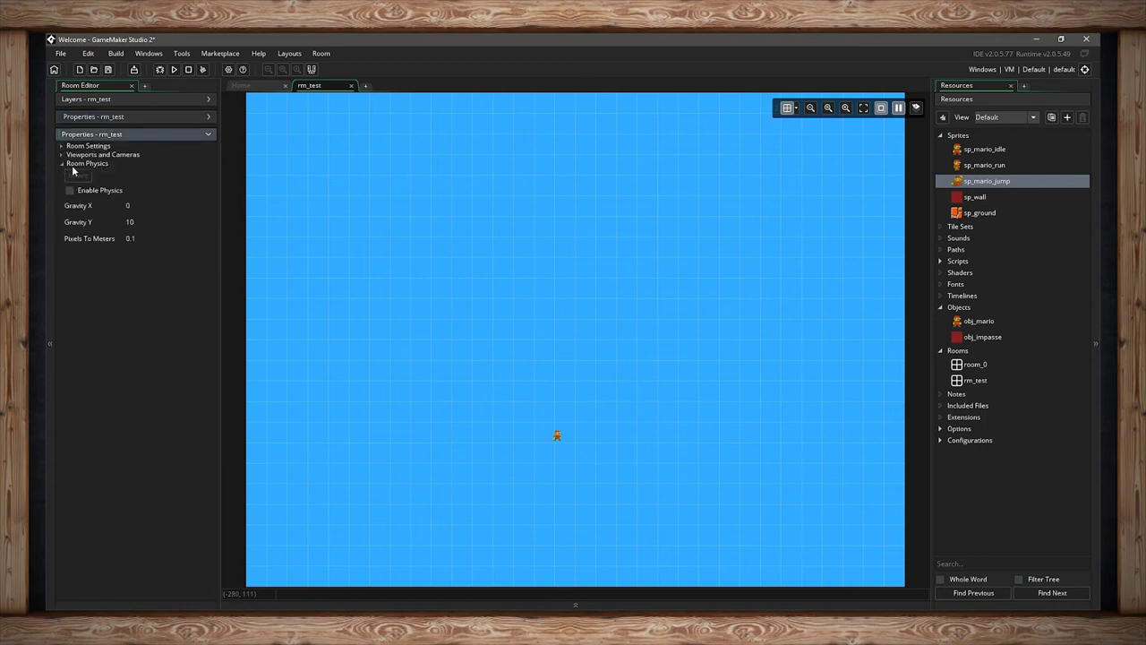
pyautogui.click(62, 163)
pyautogui.click(61, 146)
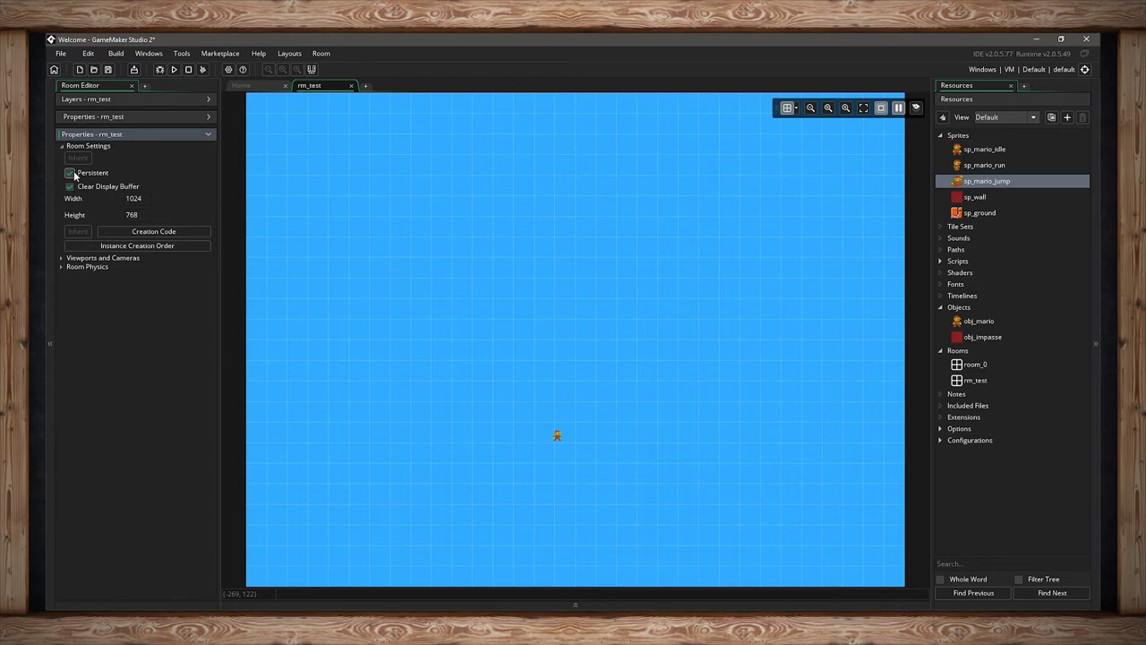
# Turn off Persistent and Clear Display Buffer, and set the room height to 224, keeping the width at 1024
pyautogui.click(71, 173)
pyautogui.click(129, 215)
pyautogui.press('Return')
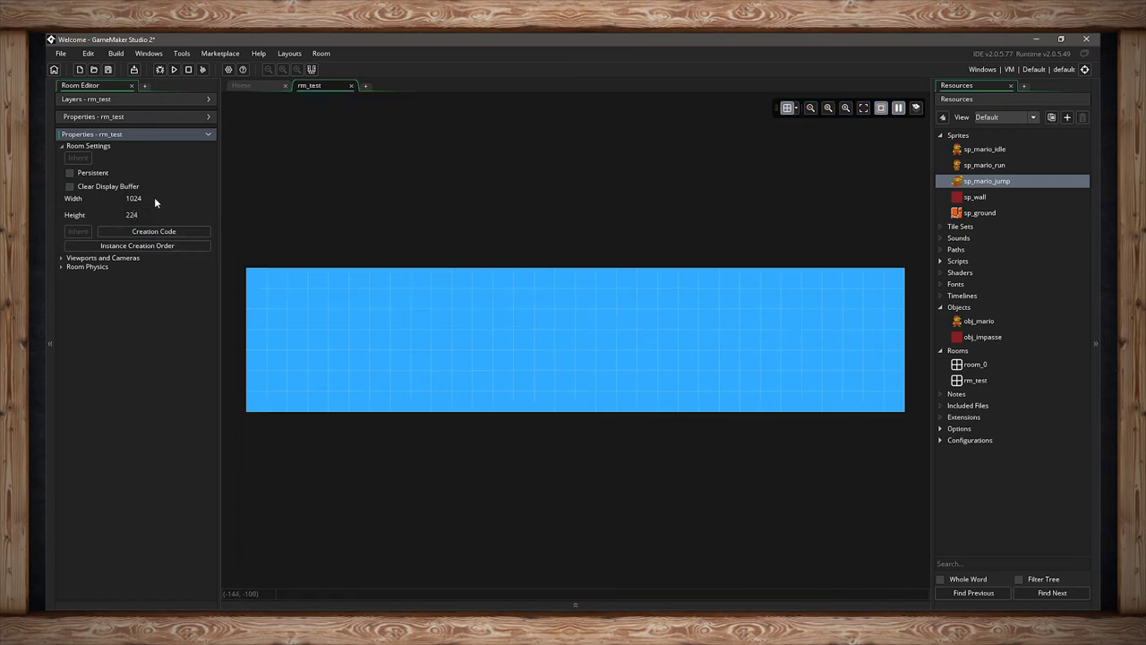
pyautogui.click(154, 199)
pyautogui.press('Return')
# Replace the Mario instance outside the room with a new obj_mario instance at about (112, 183) on the Instances layer
pyautogui.click(166, 102)
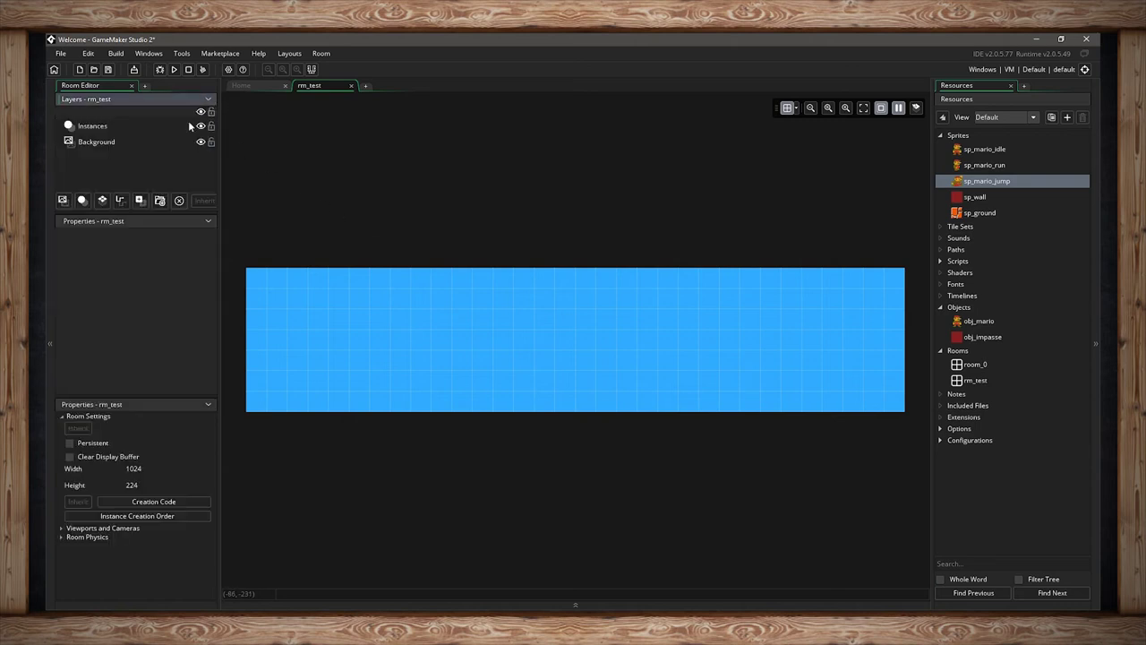
pyautogui.click(152, 237)
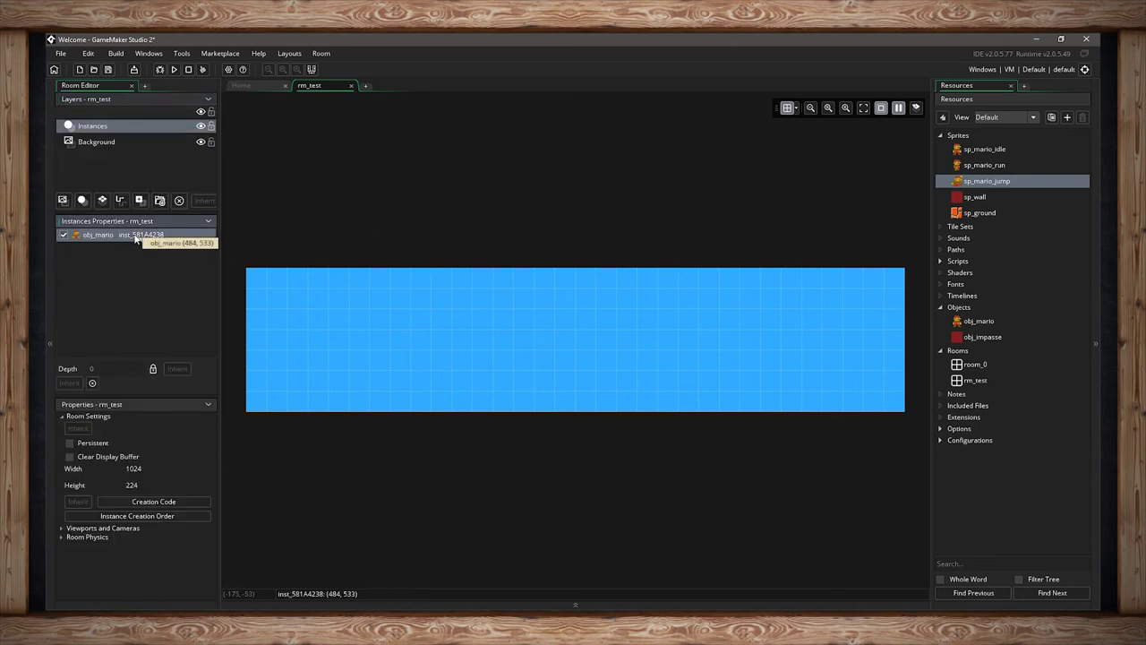
pyautogui.press('Delete')
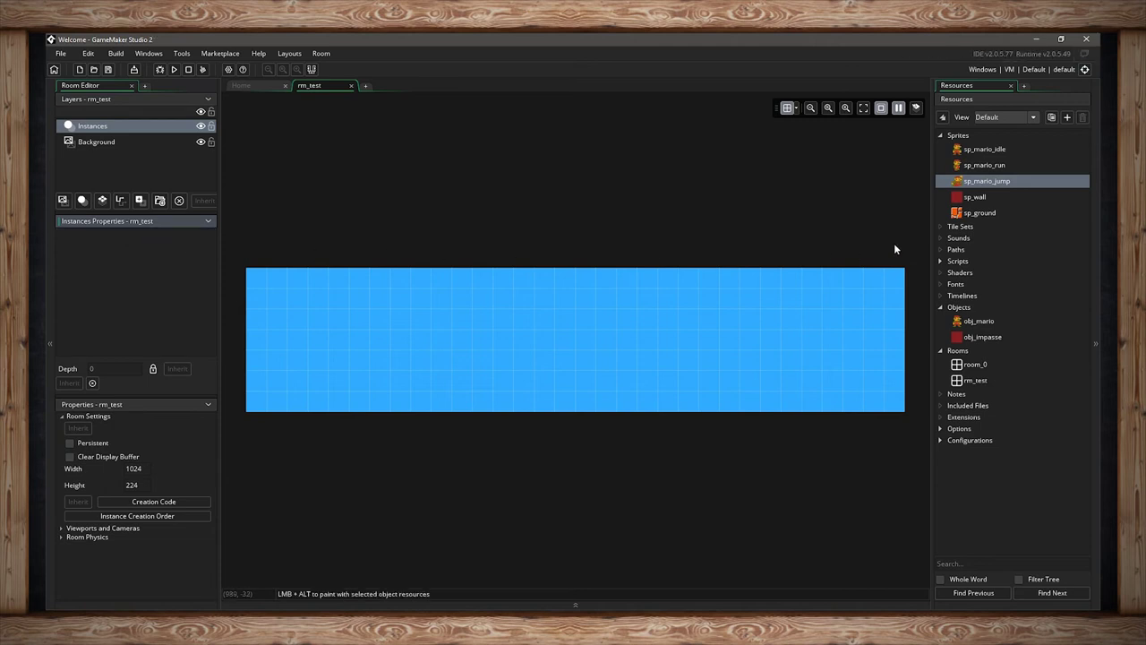
pyautogui.moveTo(981, 320); pyautogui.dragTo(322, 389)
# Collapse the layer sections, view the room's creation code, and close it without adding code
pyautogui.click(208, 100)
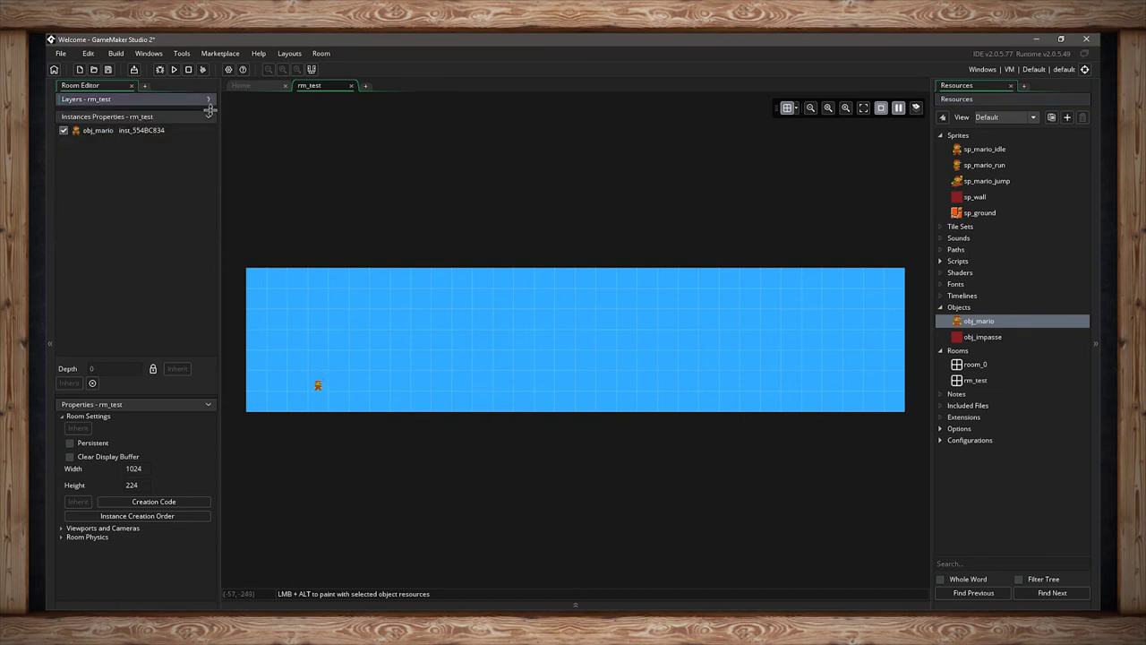
pyautogui.click(211, 117)
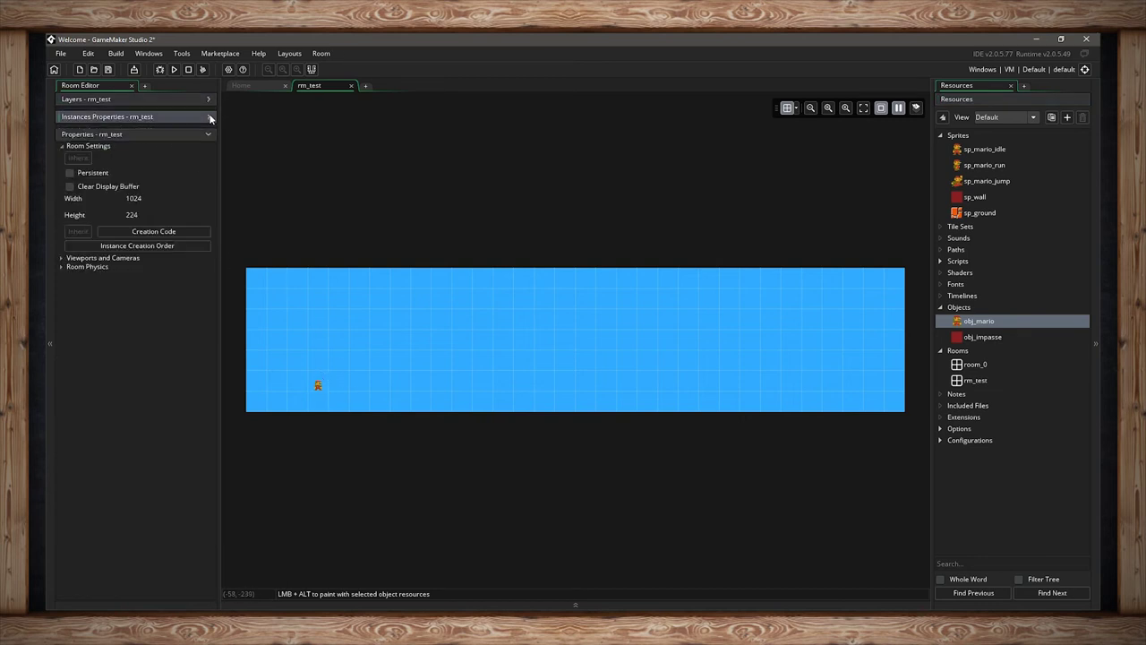
pyautogui.click(161, 231)
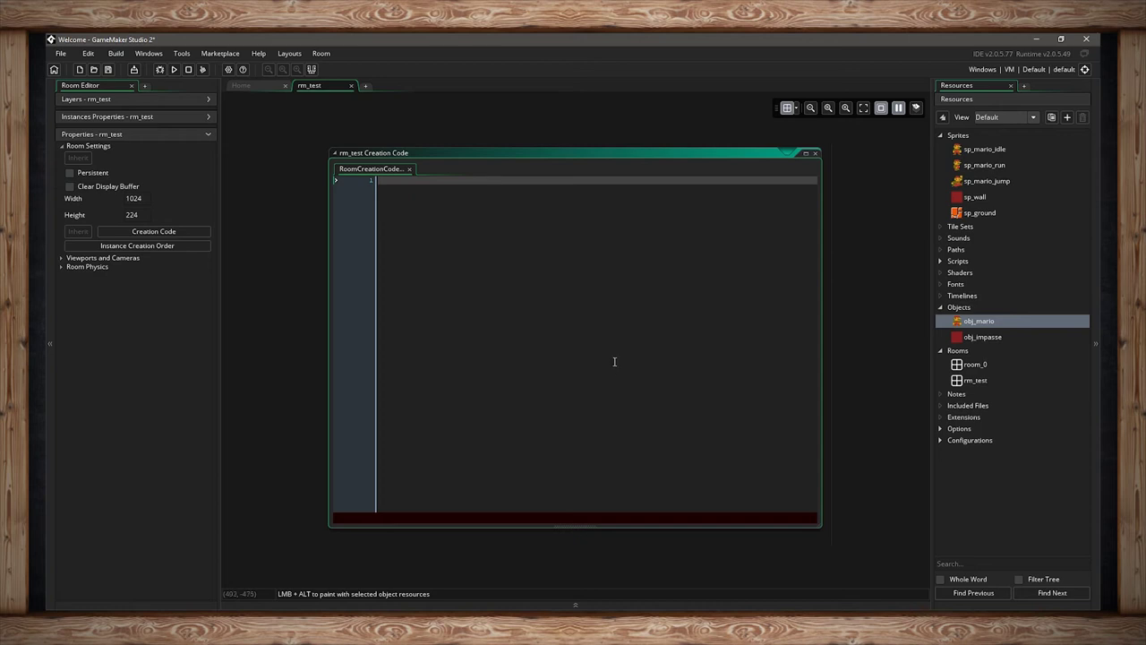
pyautogui.moveTo(813, 154); pyautogui.dragTo(815, 159)
pyautogui.click(814, 154)
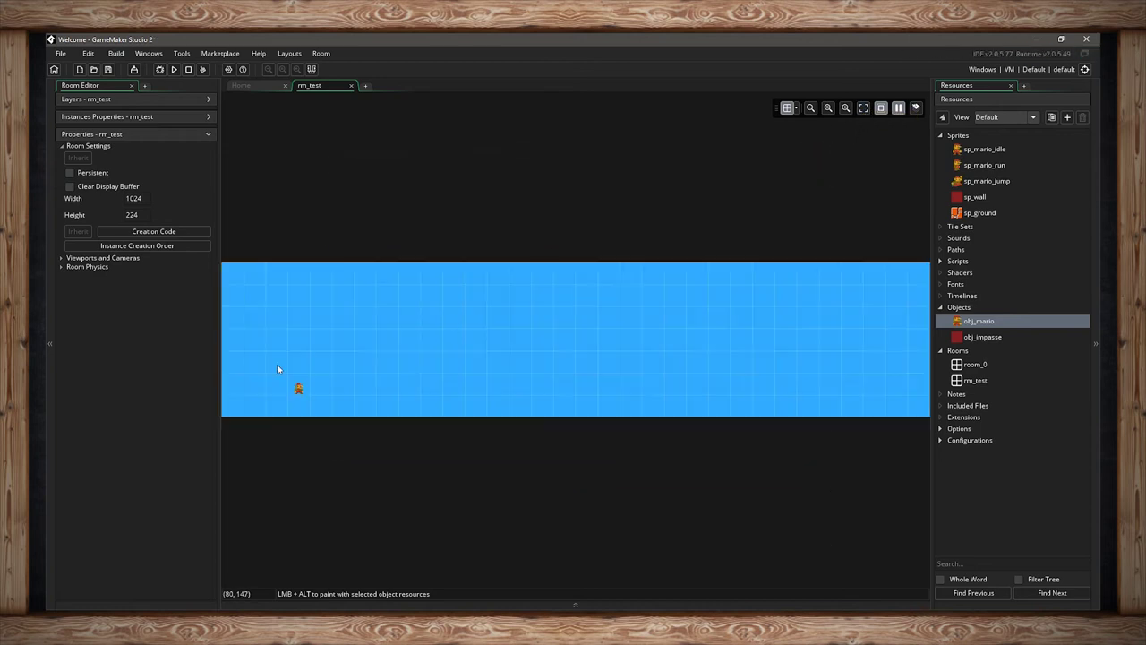
# Show the room's instance creation order, and reset the room editor windows on the current desktop
pyautogui.click(126, 247)
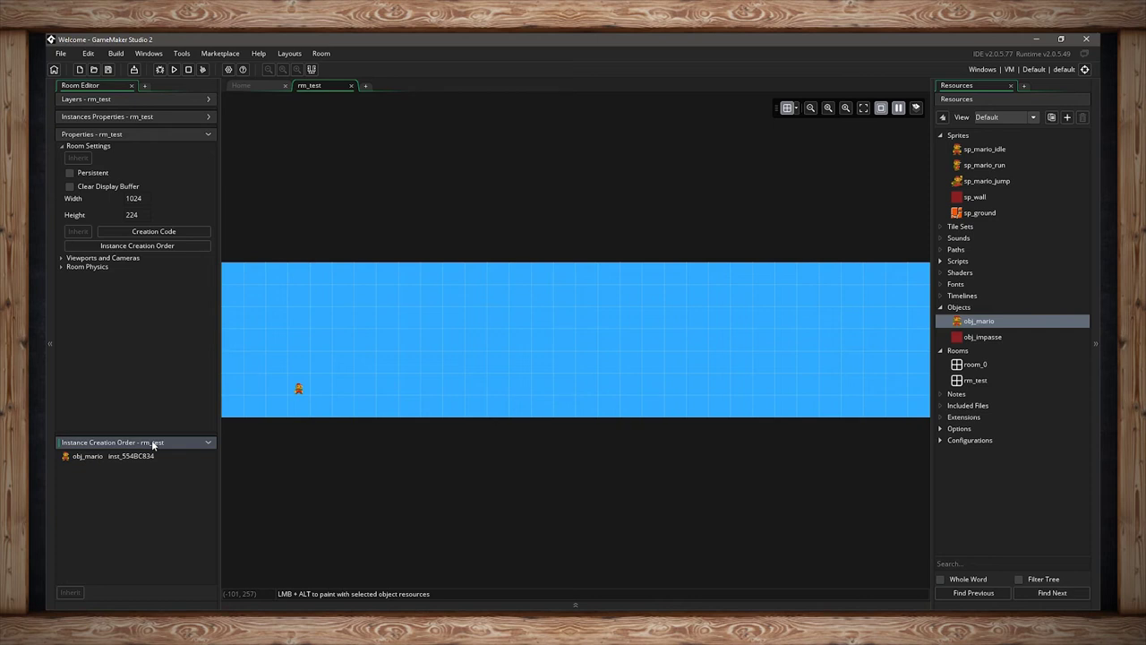
pyautogui.click(323, 55)
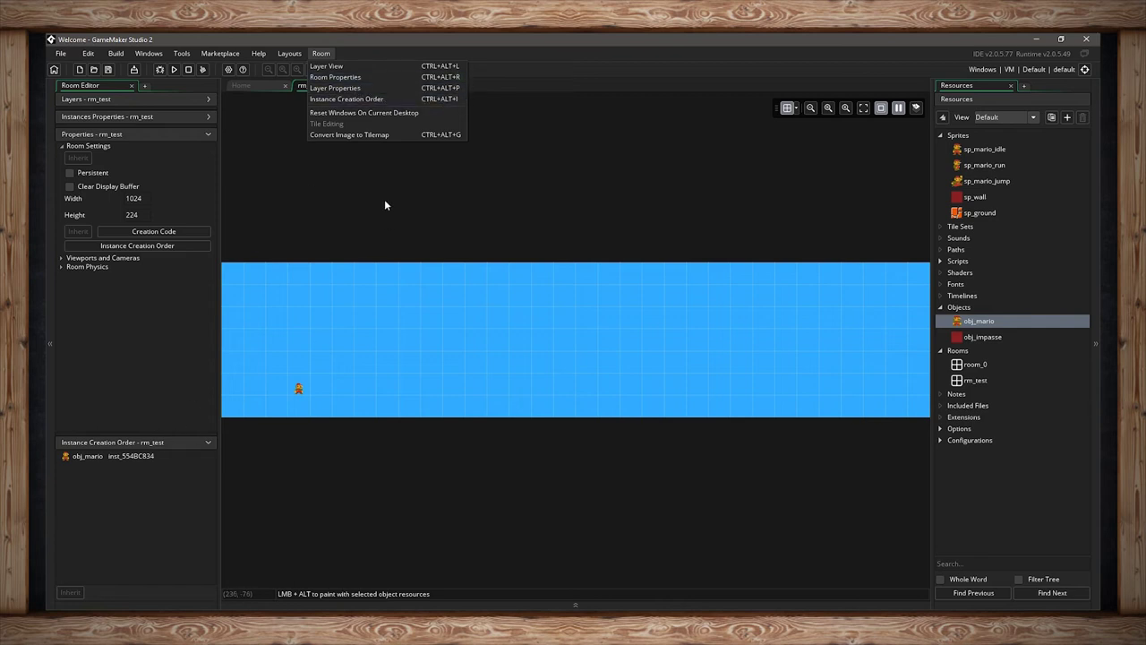
pyautogui.click(364, 113)
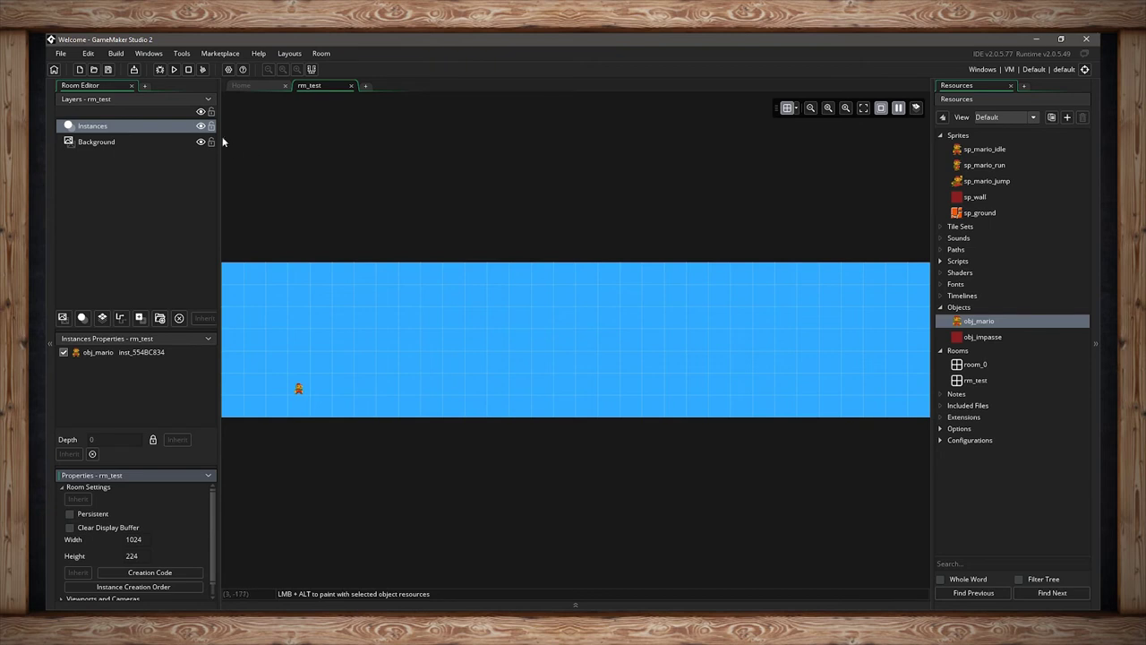
# Collapse the layer sections again, and select the obj_mario instance in the room's instance creation order
pyautogui.click(208, 100)
pyautogui.click(211, 116)
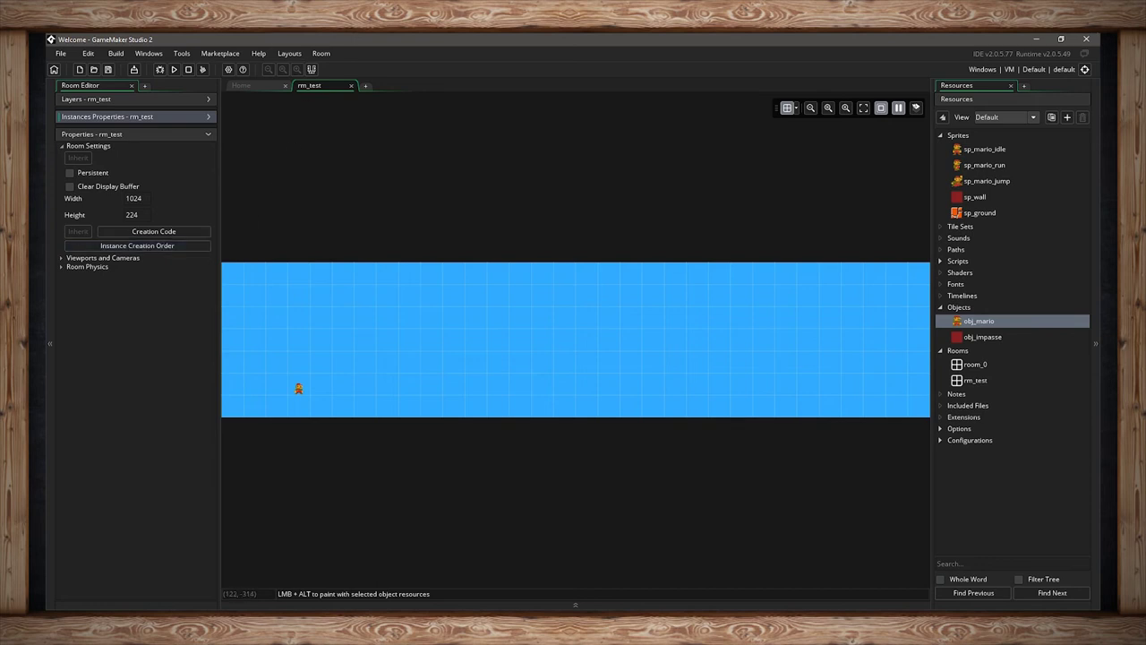
pyautogui.click(321, 54)
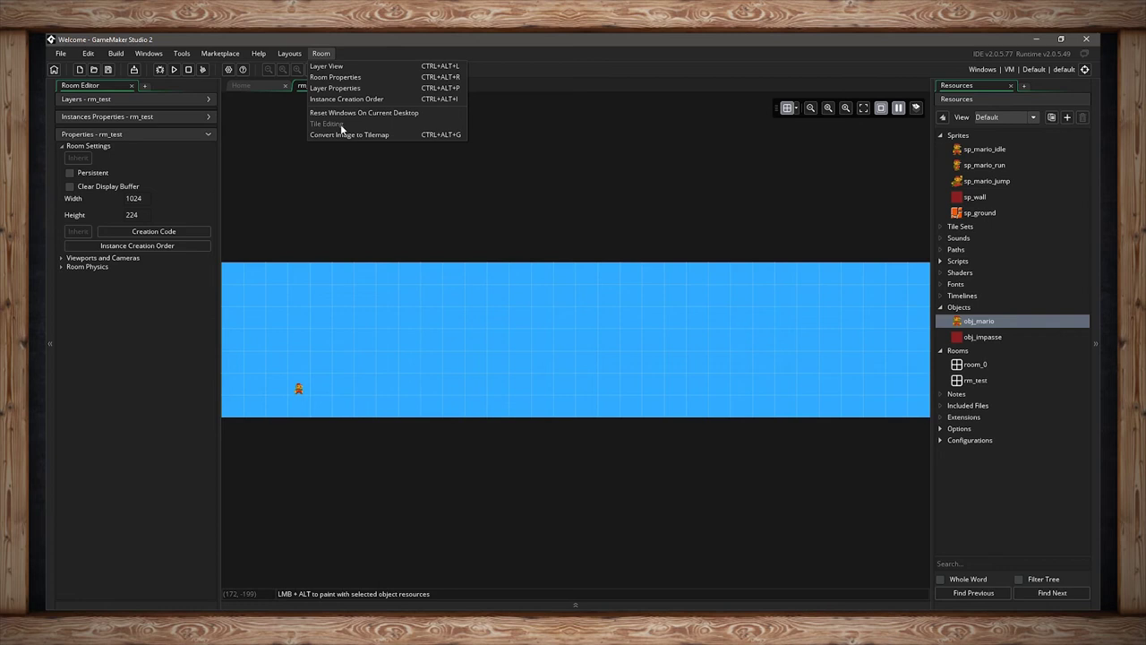
pyautogui.click(359, 99)
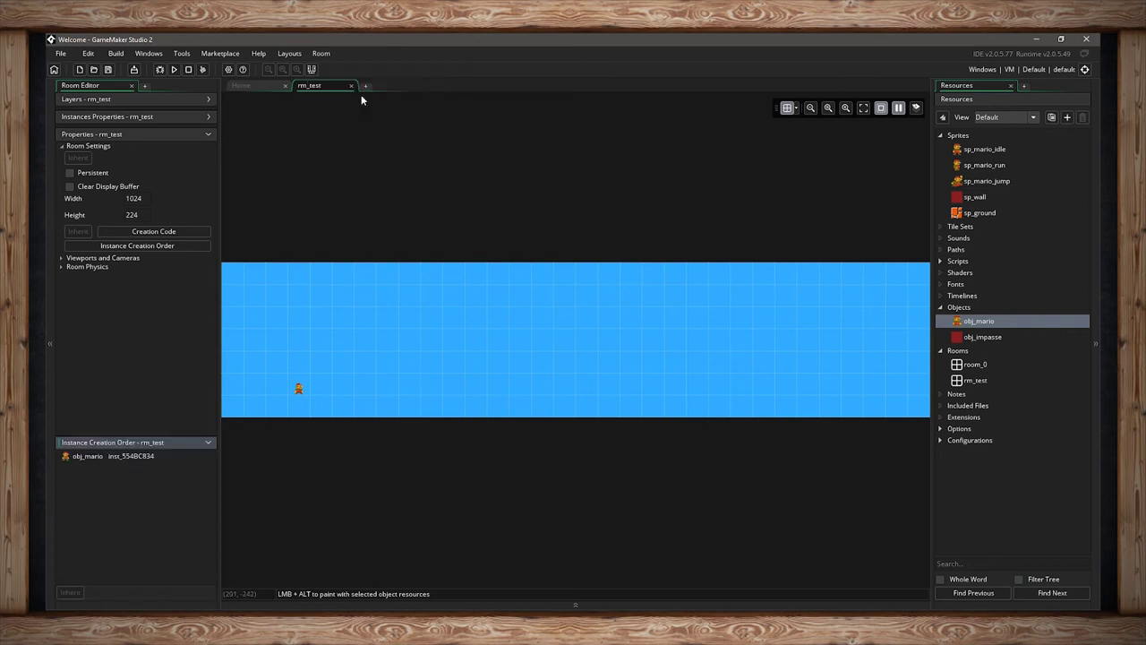
pyautogui.click(150, 457)
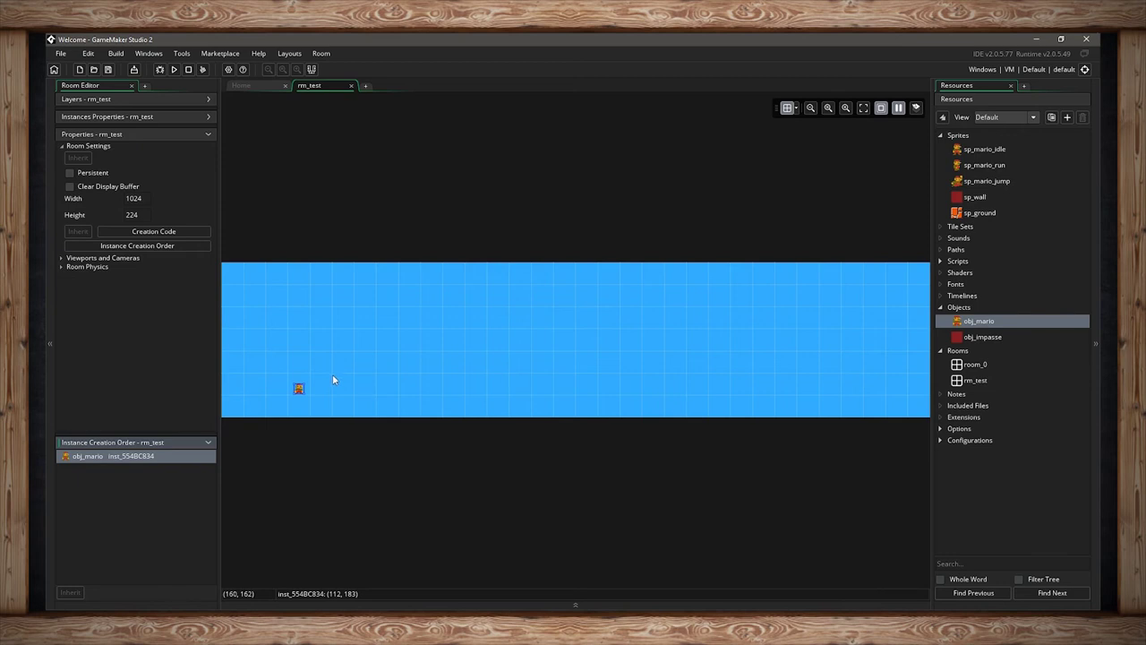
# Add an obj_impasse instance to rm_test at about (409, 92), and put it ahead of obj_mario in the instance creation order
pyautogui.click(960, 337)
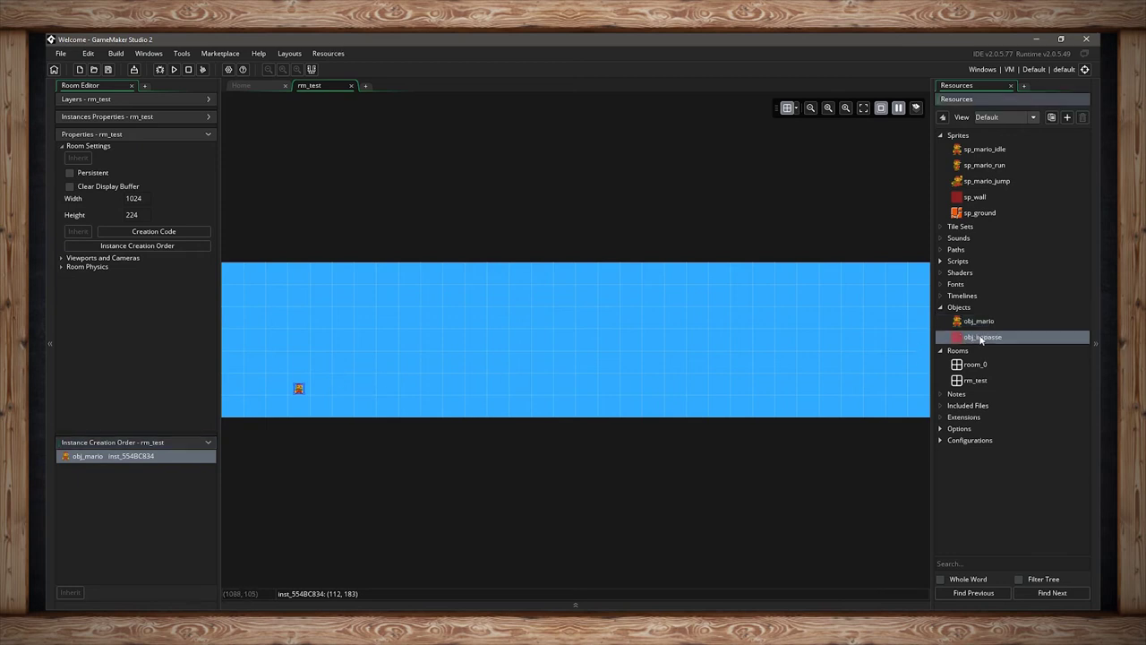
pyautogui.moveTo(962, 342); pyautogui.dragTo(510, 331)
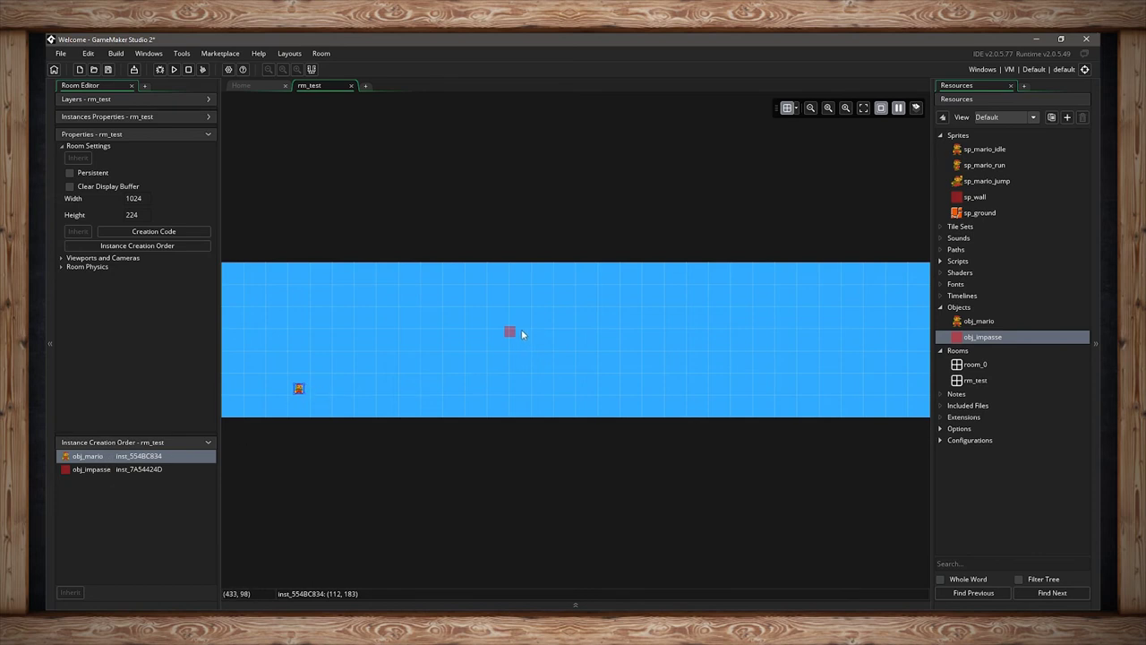
pyautogui.click(82, 469)
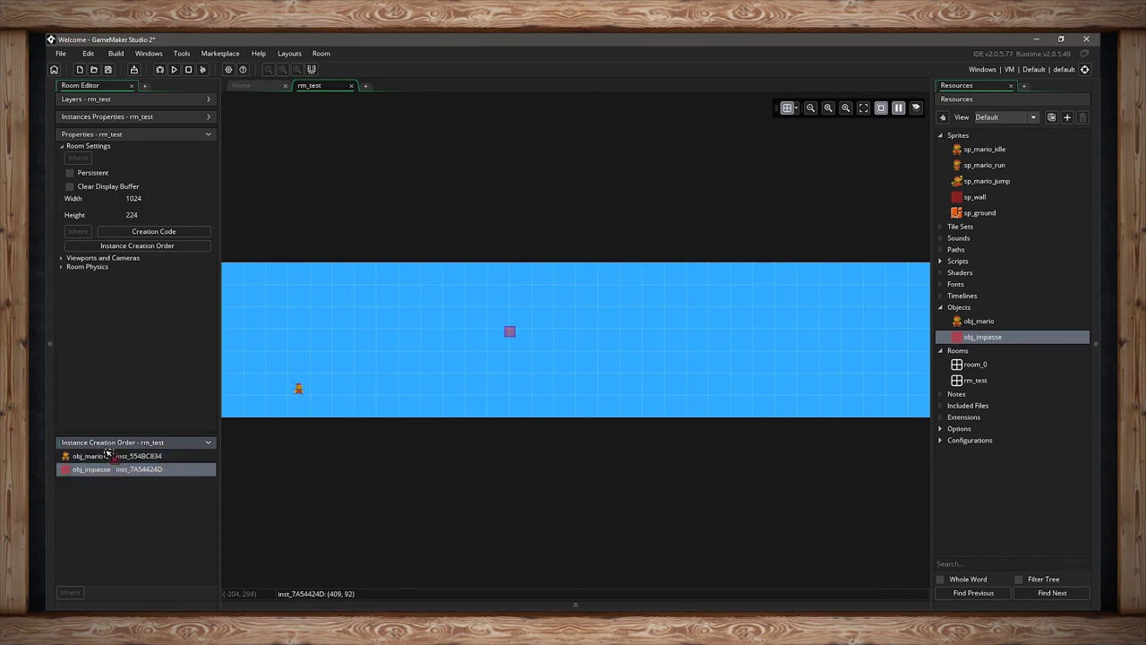
pyautogui.moveTo(107, 454); pyautogui.dragTo(106, 456)
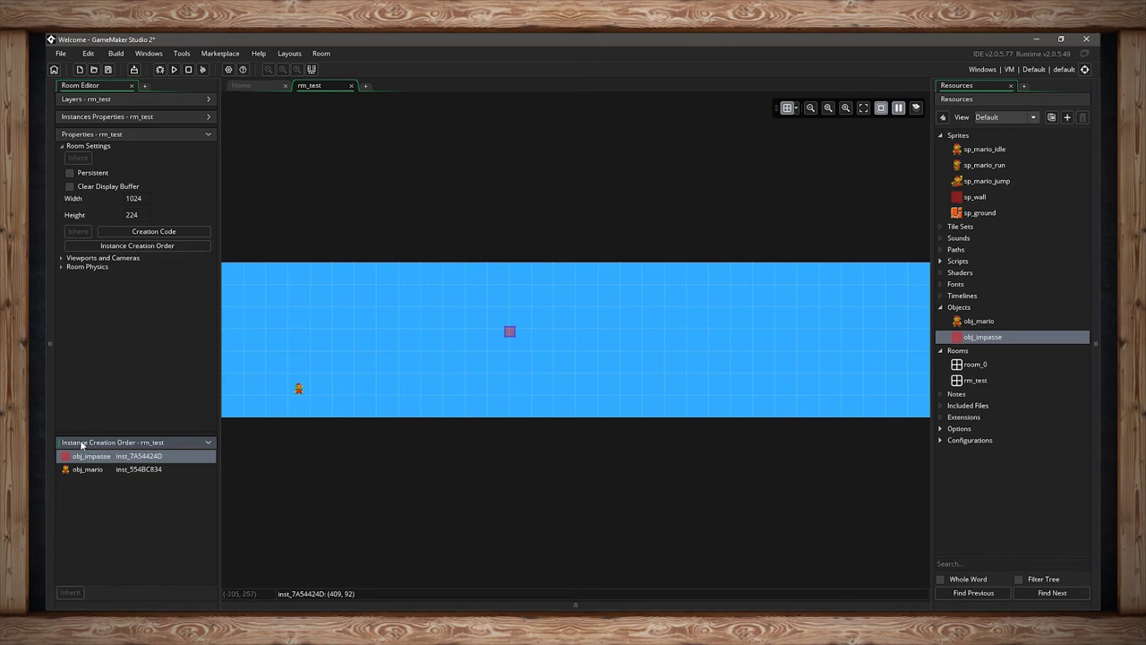
pyautogui.click(208, 443)
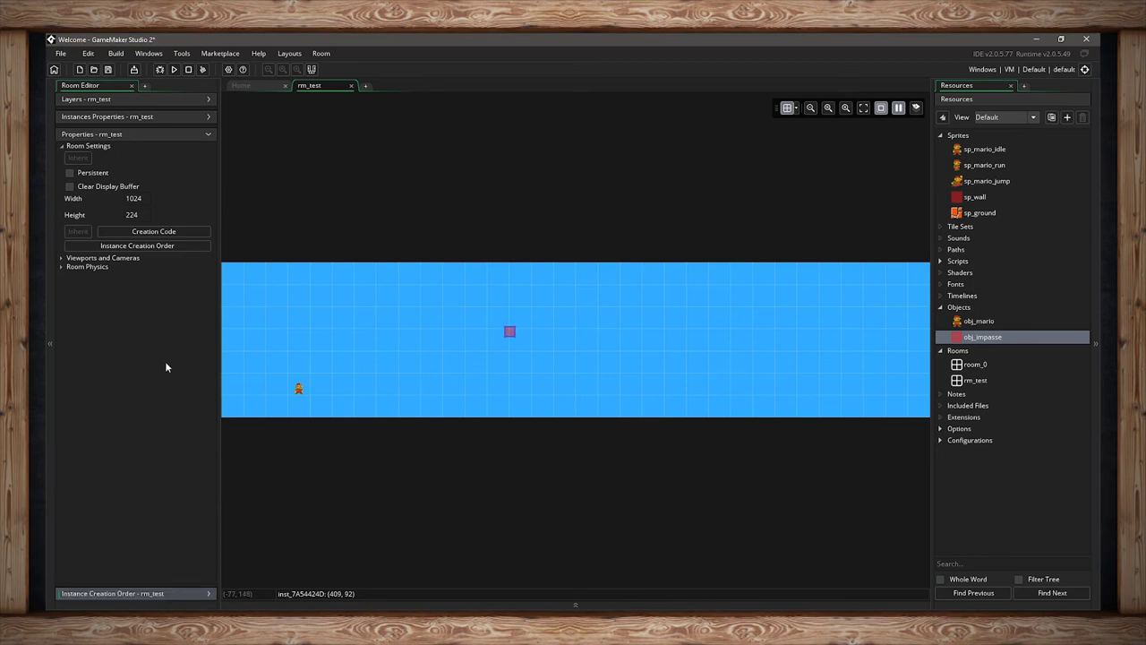
# Expand the viewport and camera settings, and test-run the game with rm_test moved above room_0 in the Rooms resources
pyautogui.click(65, 258)
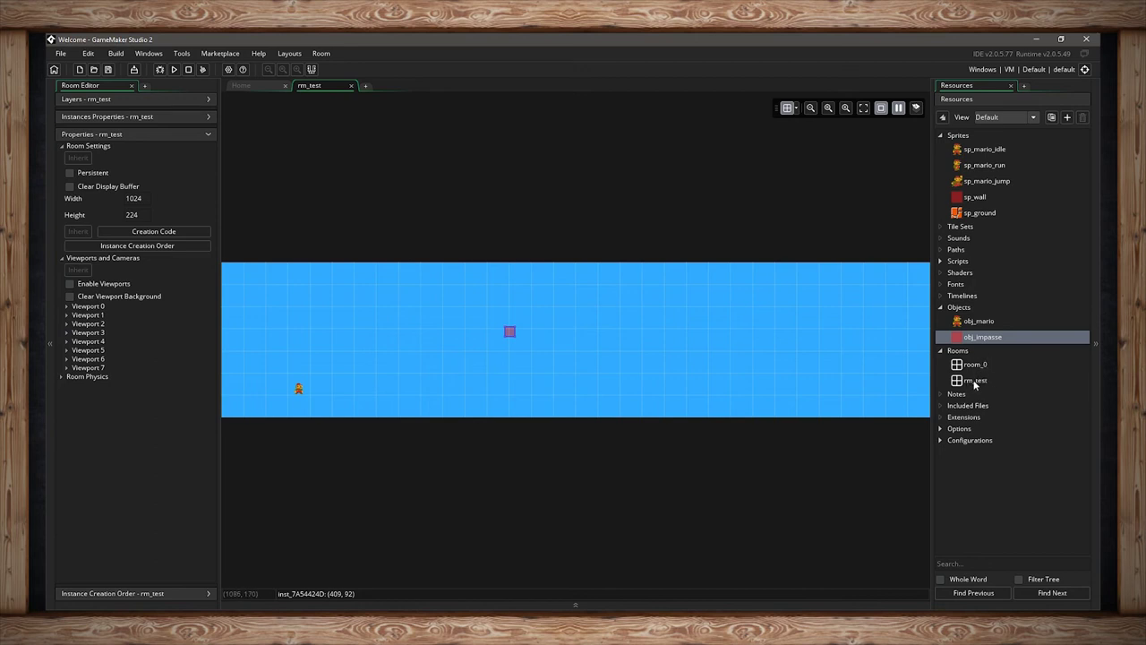
pyautogui.moveTo(974, 383)
pyautogui.mouseDown()
pyautogui.moveTo(987, 377)
pyautogui.moveTo(981, 363)
pyautogui.mouseUp()
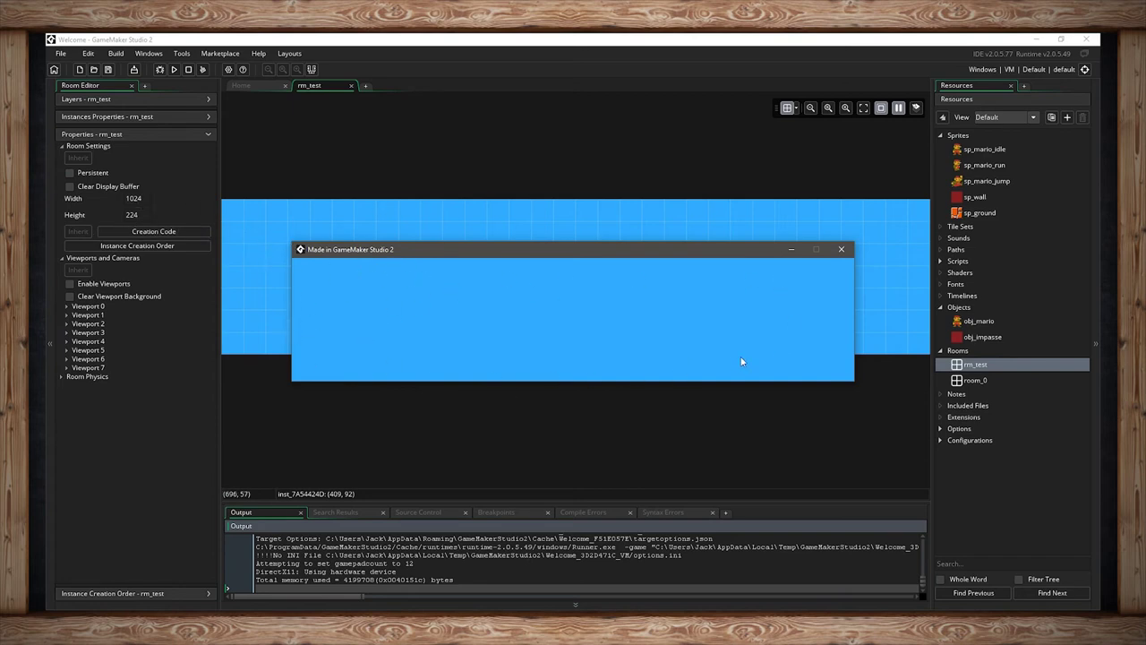
pyautogui.click(846, 252)
pyautogui.click(575, 604)
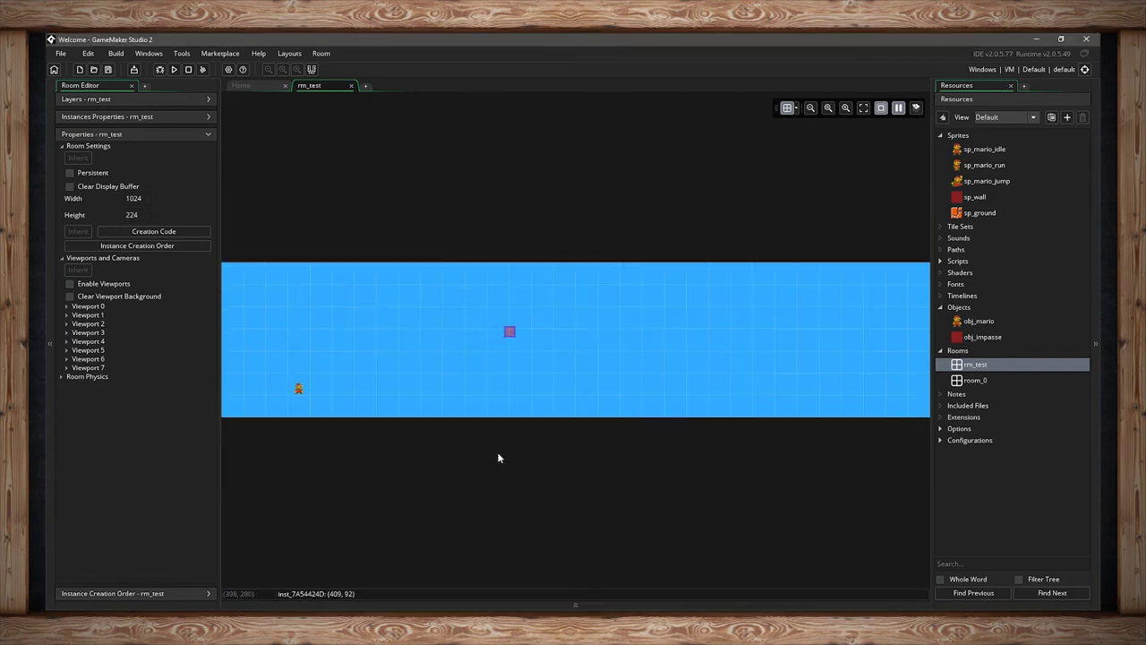
# Enable viewports for rm_test, and make Viewport 0 visible
pyautogui.click(102, 288)
pyautogui.click(68, 307)
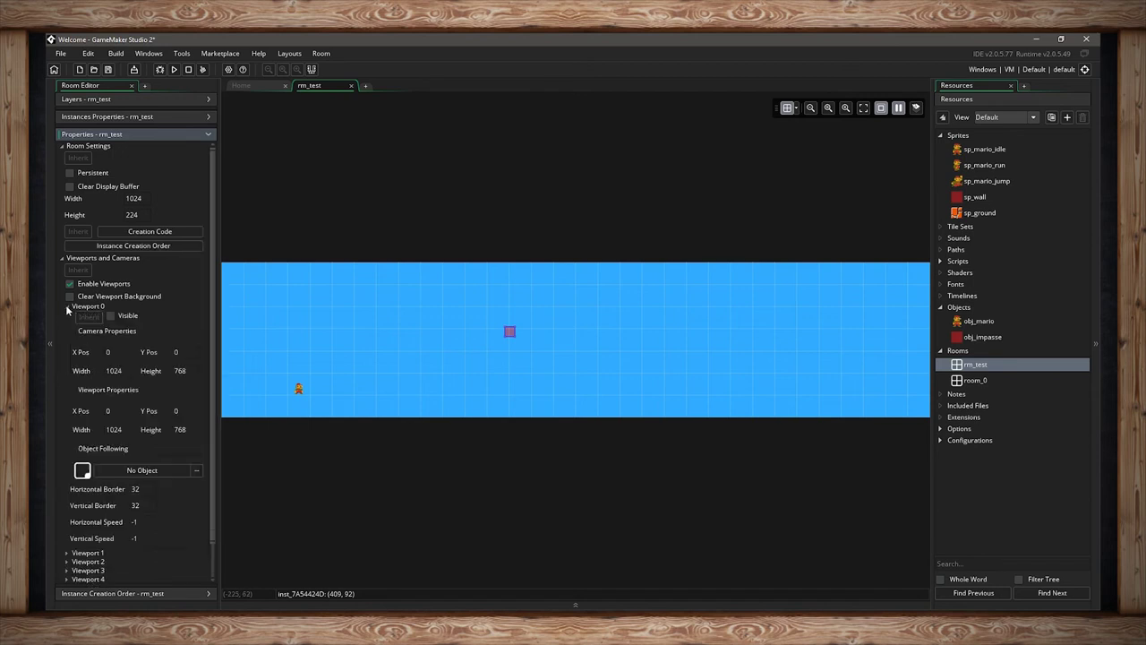
pyautogui.click(111, 315)
pyautogui.scroll(-3, 462, 314)
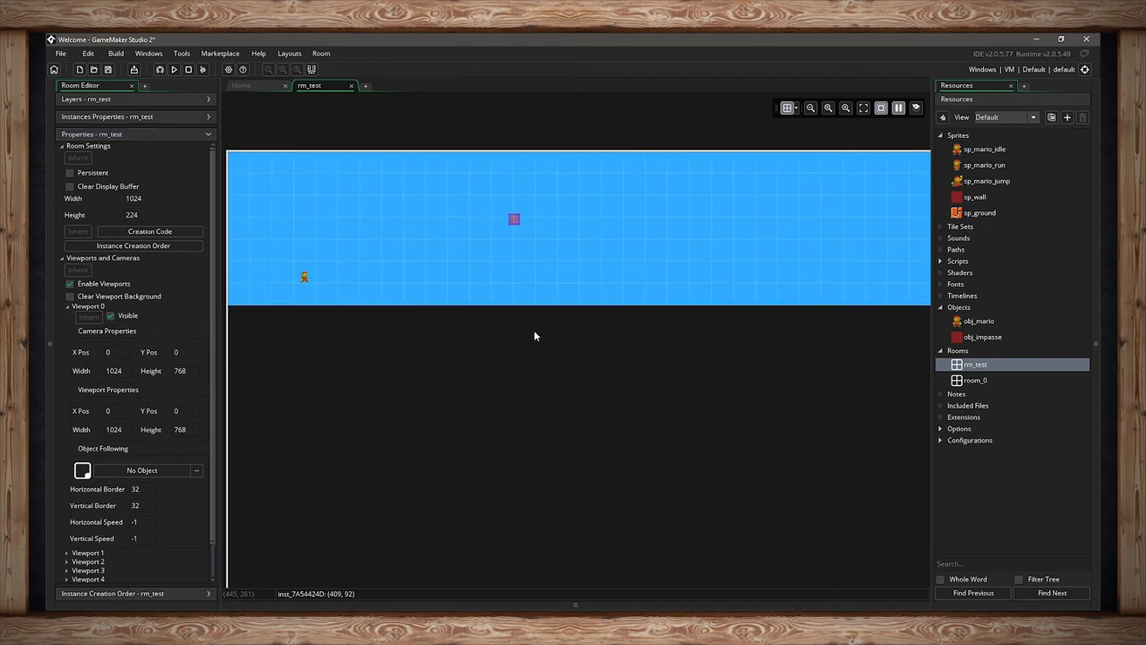
pyautogui.keyDown('ctrl'); pyautogui.scroll(-3, 534, 334); pyautogui.keyUp('ctrl')
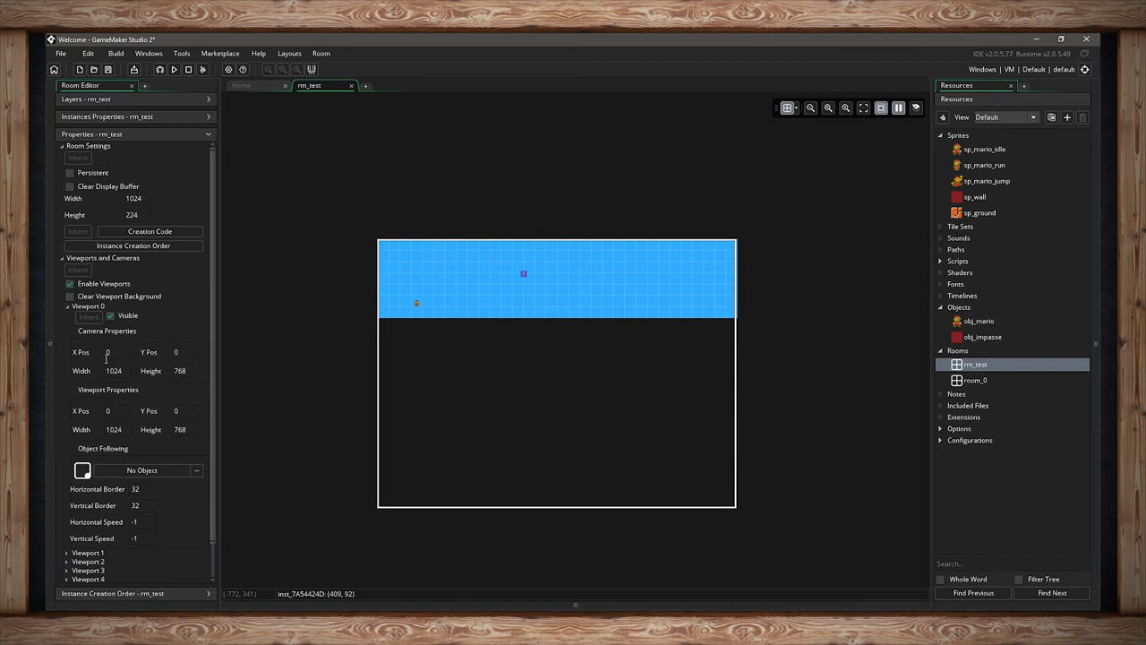
# Try a camera position of X 10, Y 50 for Viewport 0
pyautogui.click(112, 352)
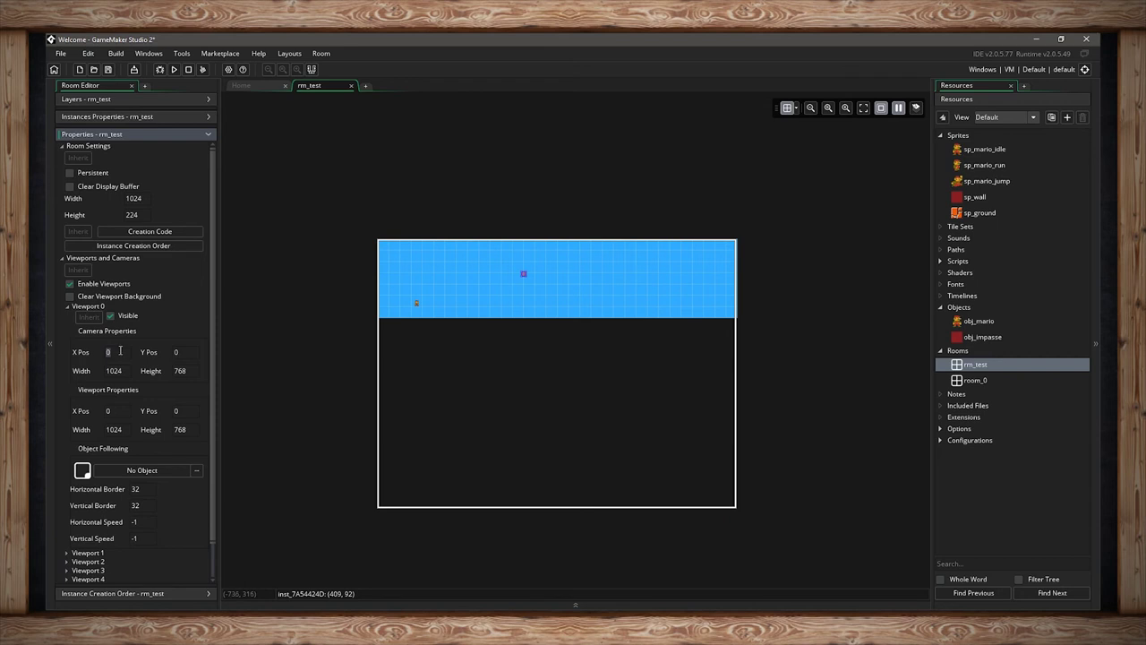
pyautogui.write('10')
pyautogui.press('Tab')
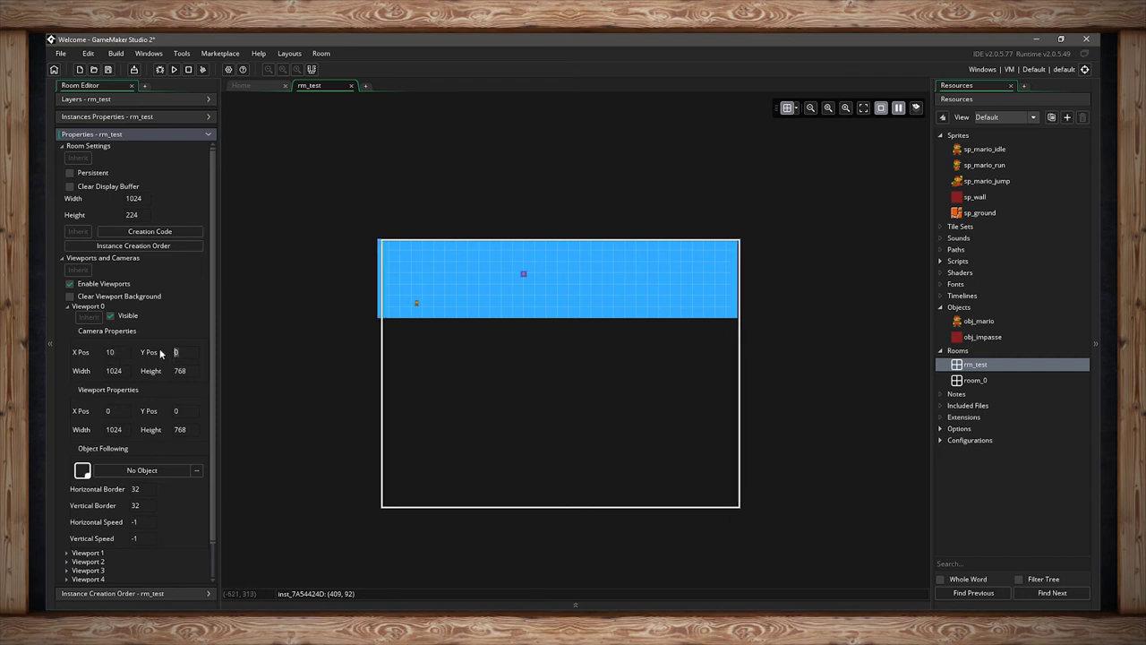
pyautogui.write('50')
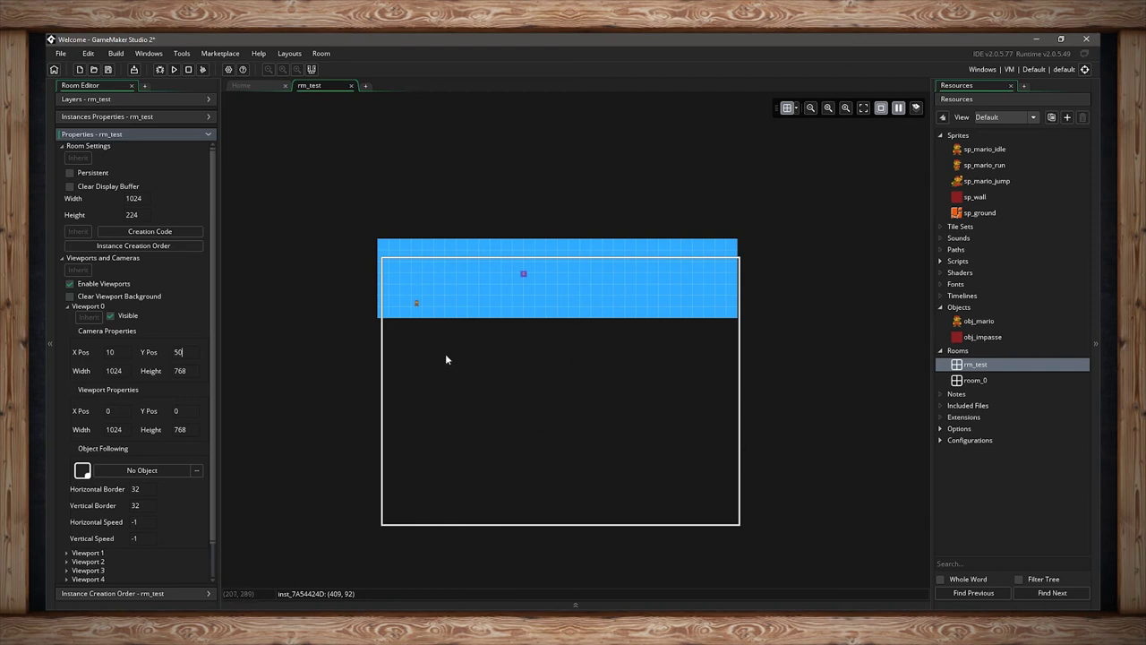
# Return Viewport 0's camera position to X 0, Y 0
pyautogui.click(111, 352)
pyautogui.write('0')
pyautogui.press('Tab')
pyautogui.write('0')
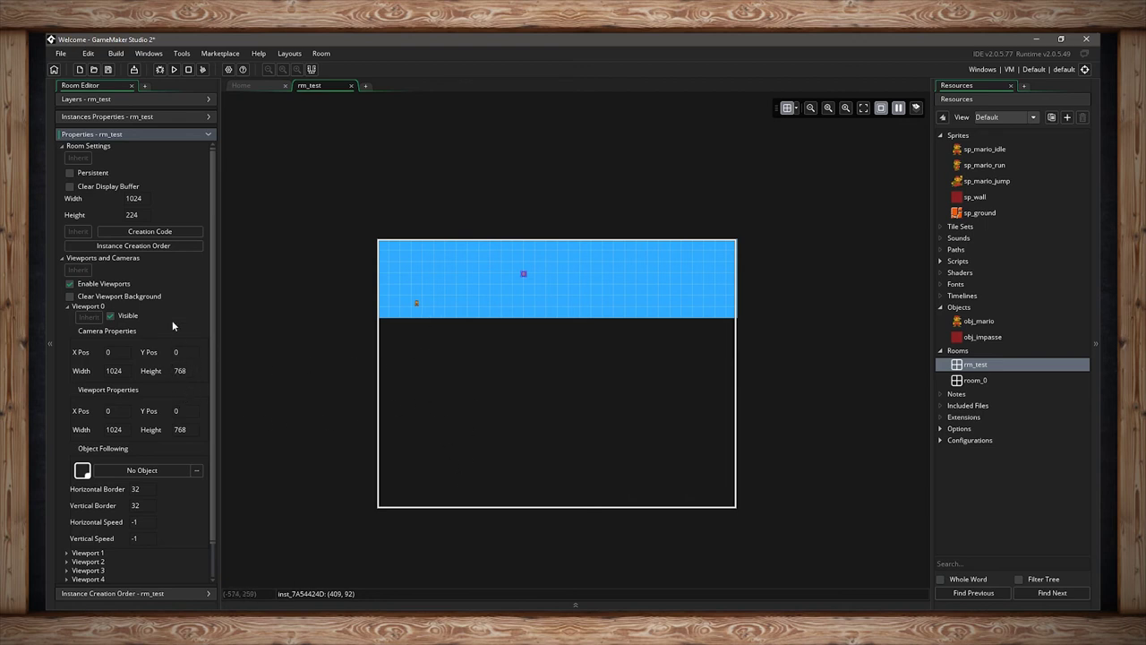
# Set Viewport 0's camera size to 240 wide by 224 high, and test-run the game
pyautogui.doubleClick(189, 371)
pyautogui.write('224')
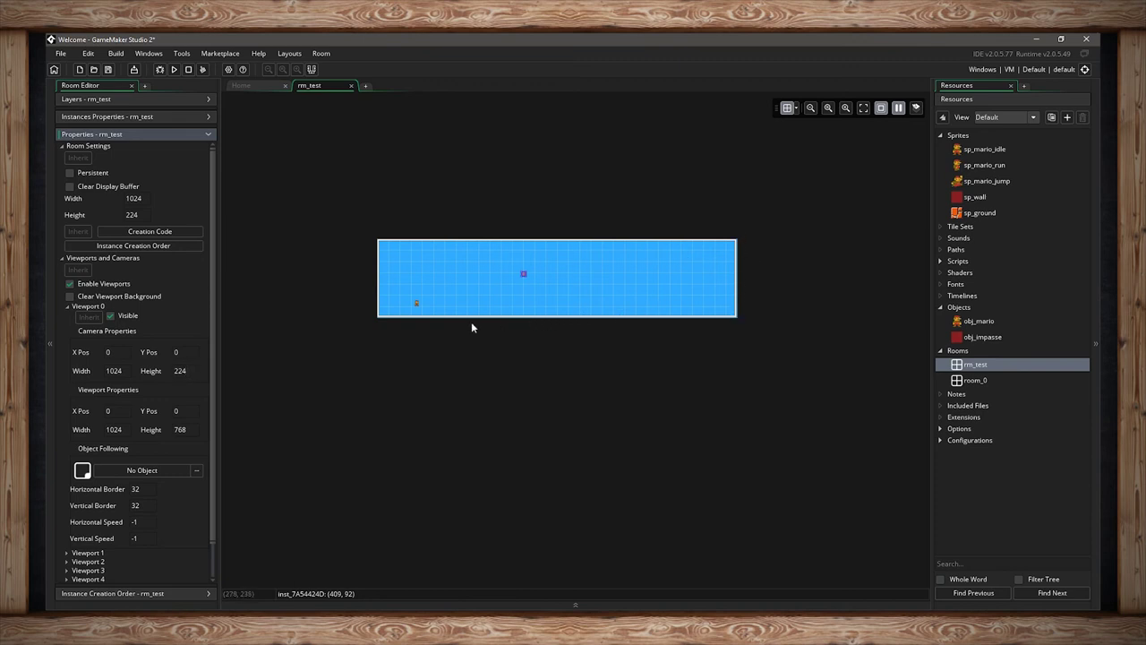
pyautogui.keyDown('ctrl'); pyautogui.scroll(2, 398, 324); pyautogui.keyUp('ctrl')
pyautogui.click(105, 371)
pyautogui.write('240')
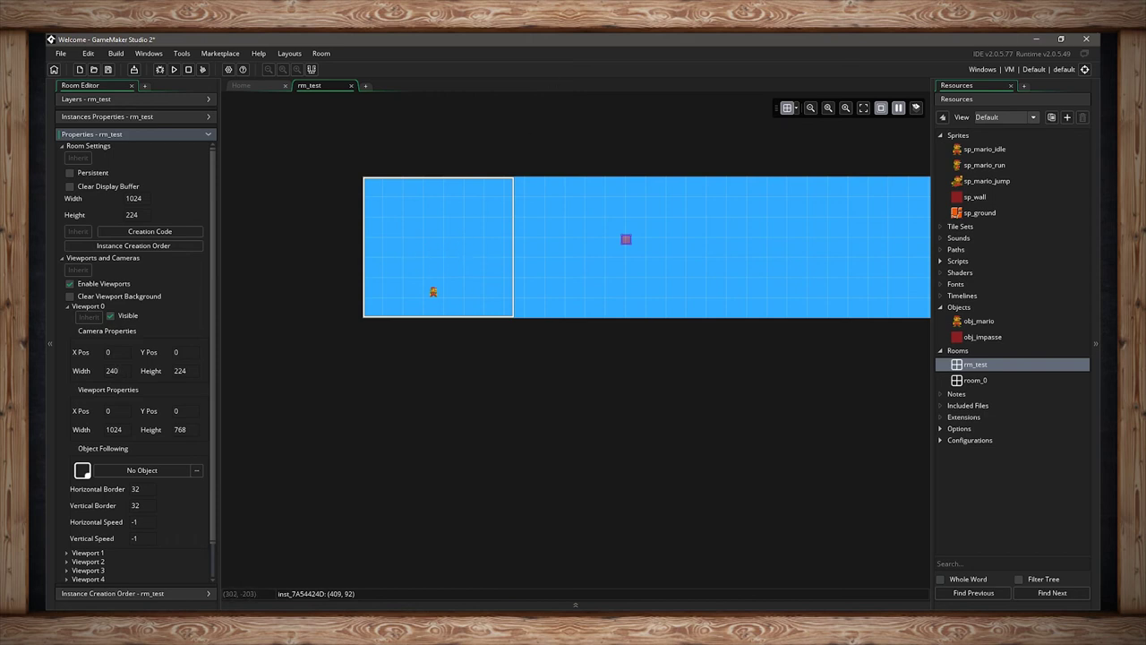
pyautogui.press('F5')
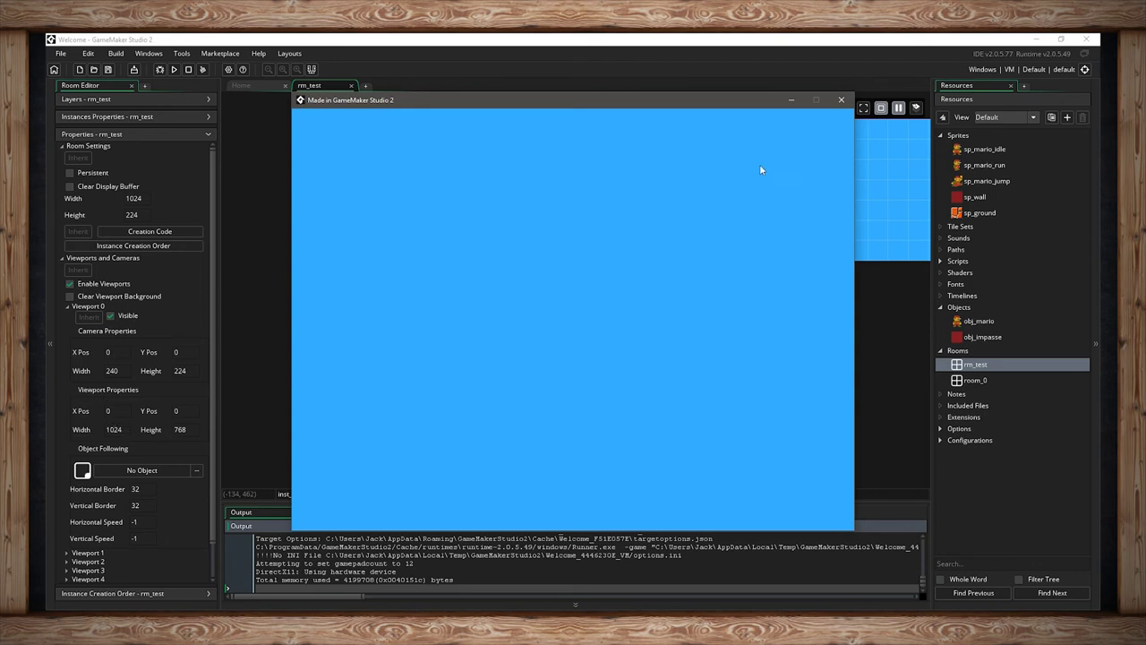
pyautogui.click(841, 100)
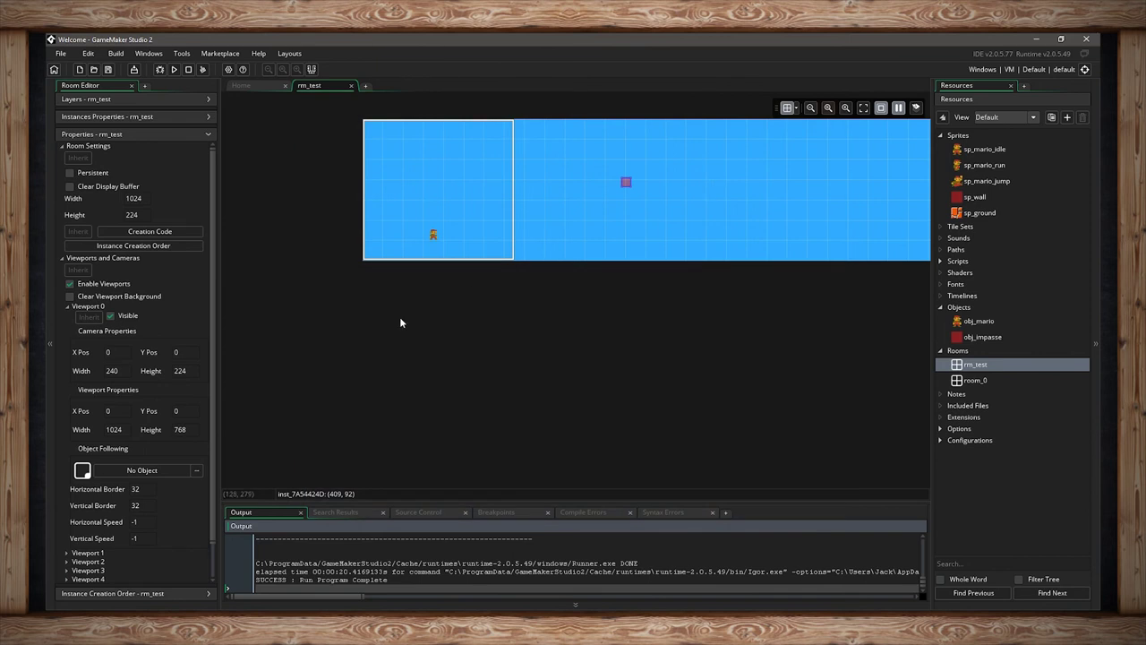
# Set Viewport 0's viewport size to 240 by 224 to match the camera, and test-run the game
pyautogui.click(113, 429)
pyautogui.write('240')
pyautogui.click(166, 430)
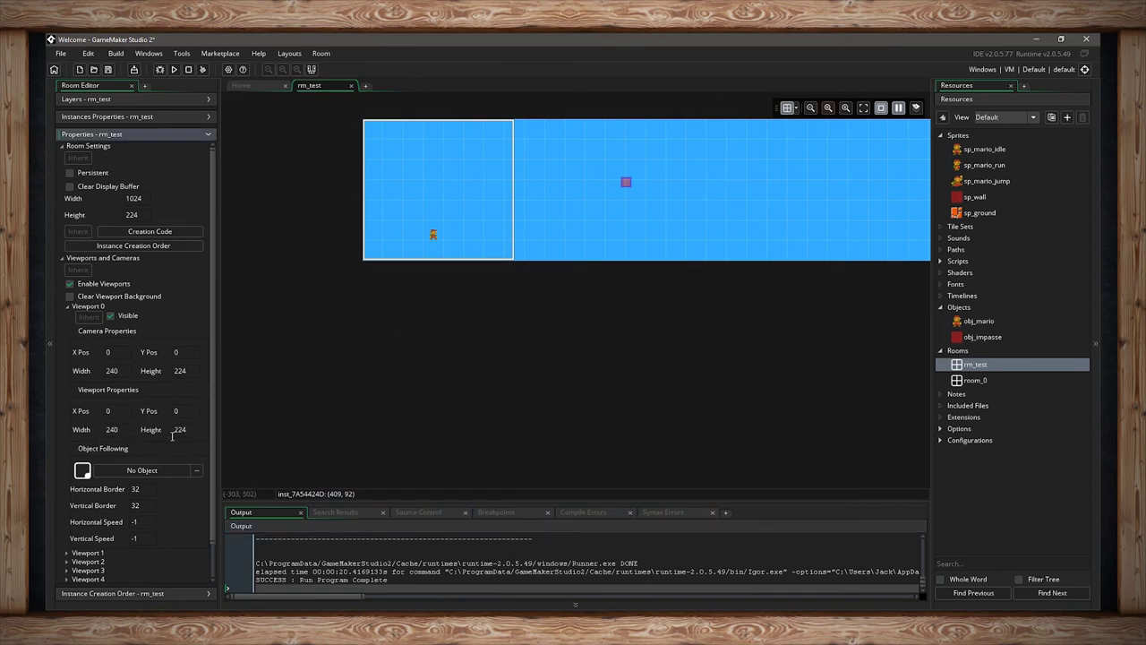
pyautogui.press('F5')
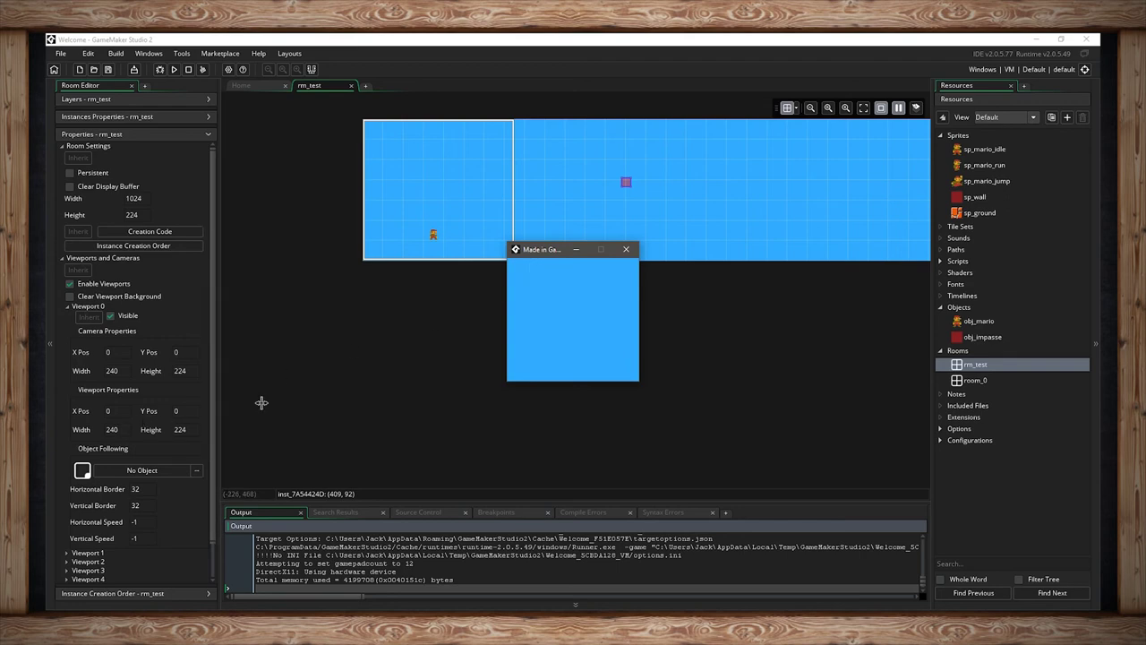
pyautogui.click(626, 249)
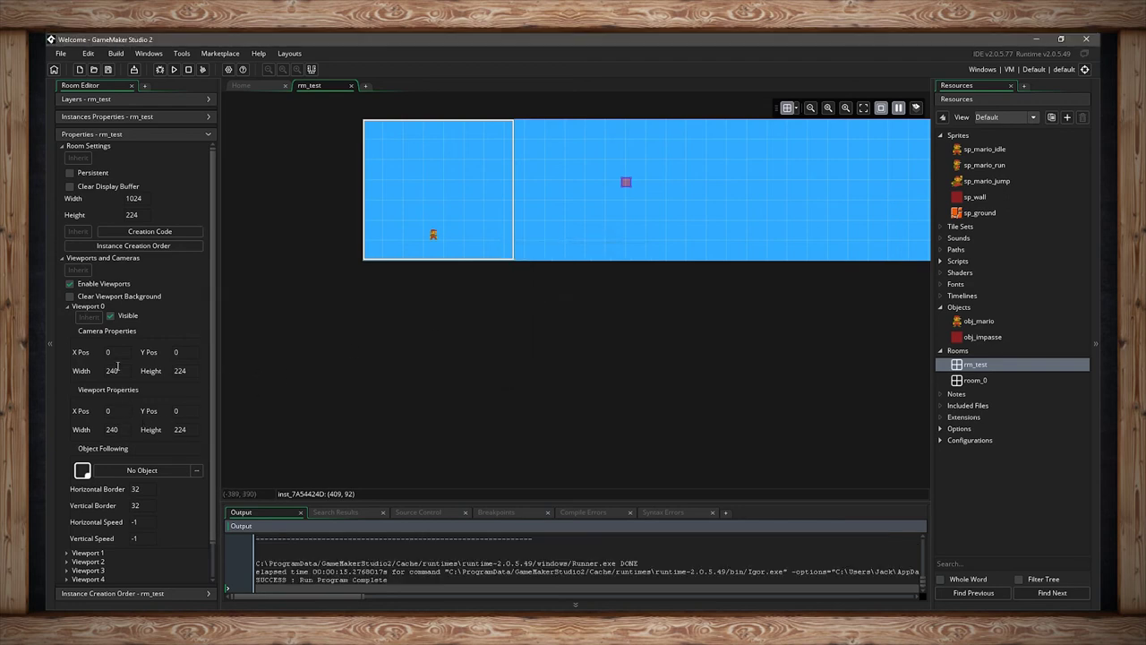
# Double Viewport 0's viewport size to 480 by 448, and test-run the game
pyautogui.click(113, 429)
pyautogui.write('480')
pyautogui.click(179, 429)
pyautogui.write('448')
pyautogui.press('Return')
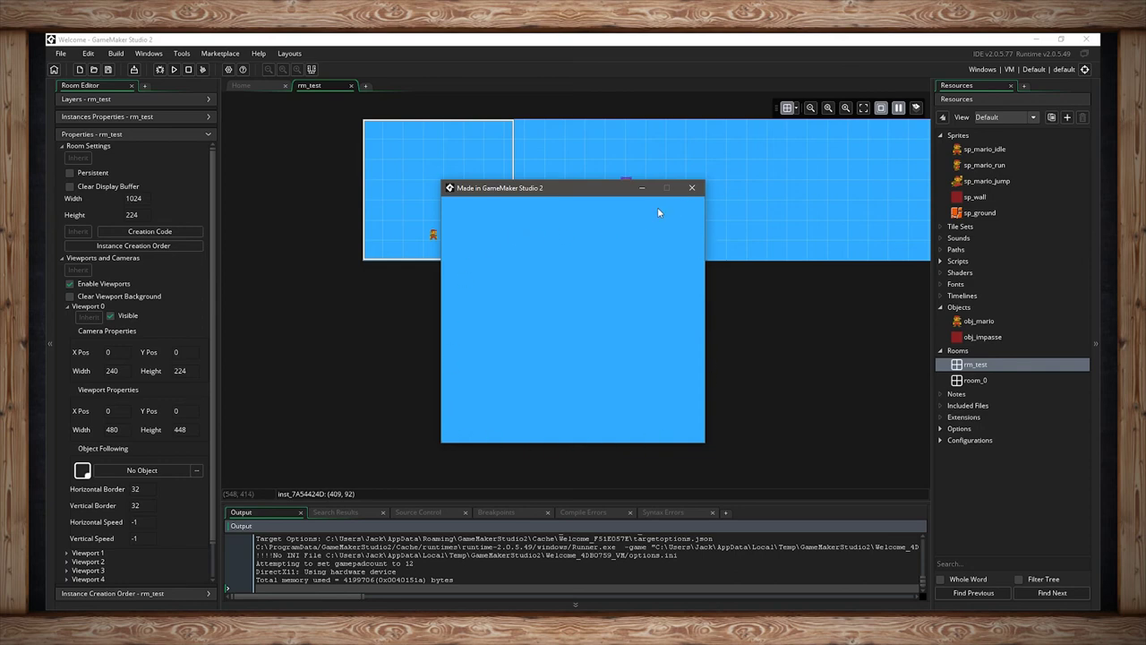
pyautogui.click(692, 187)
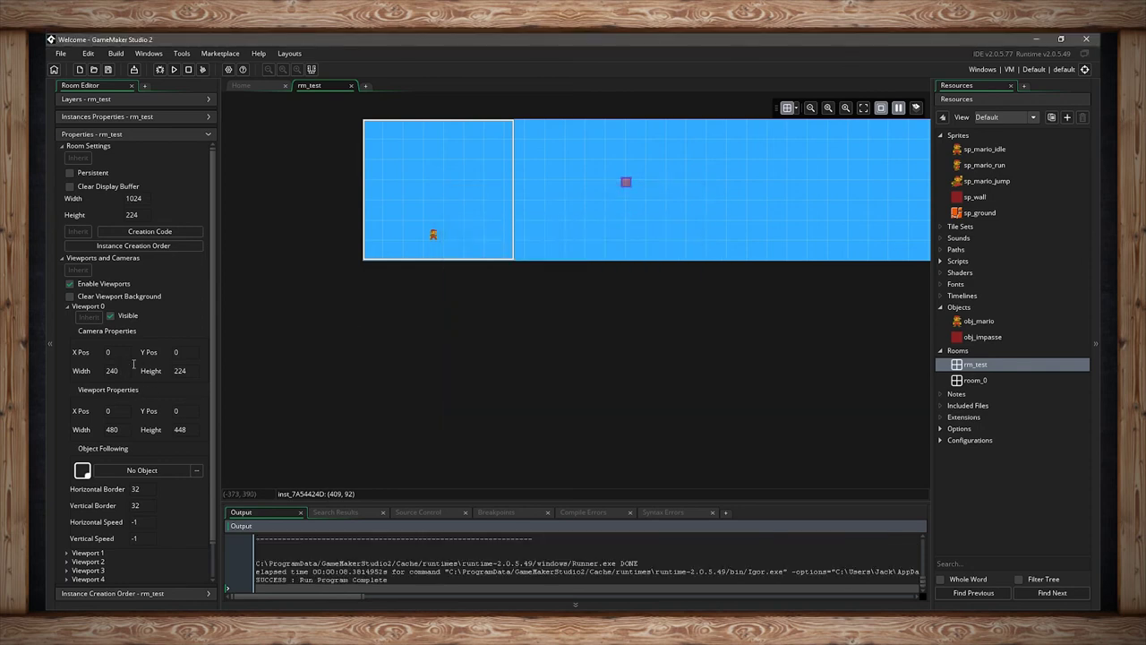
# Set Viewport 0's viewport size back to 240 by 224, and replace it with 500 by 500 for another test run
pyautogui.doubleClick(113, 430)
pyautogui.write('240')
pyautogui.press('Tab')
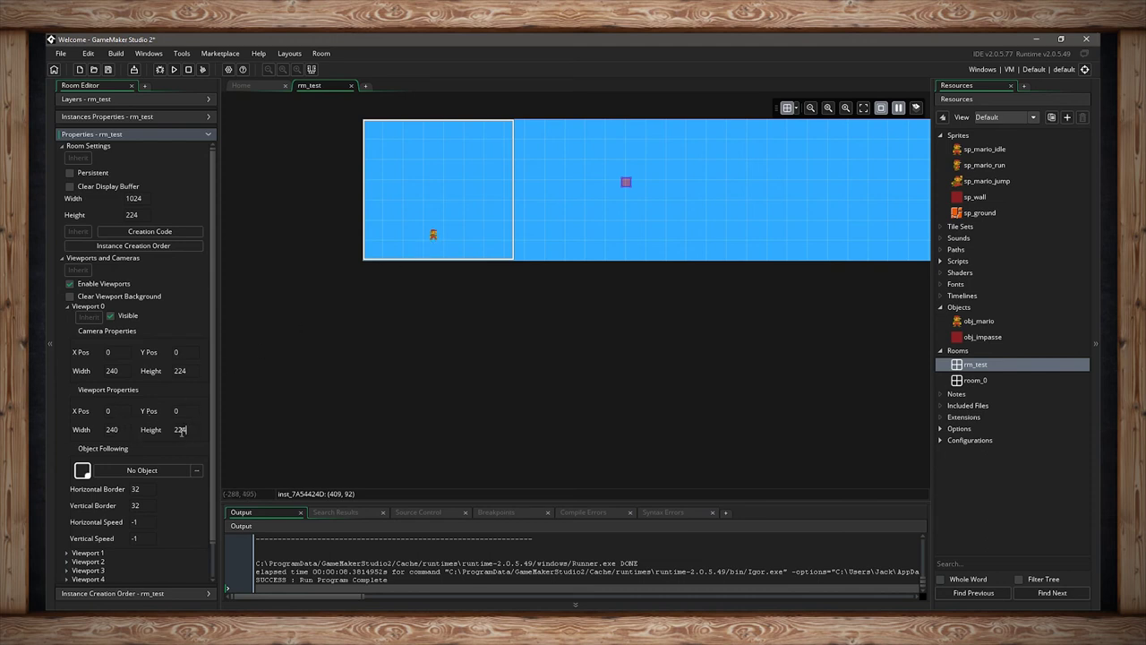
pyautogui.click(122, 429)
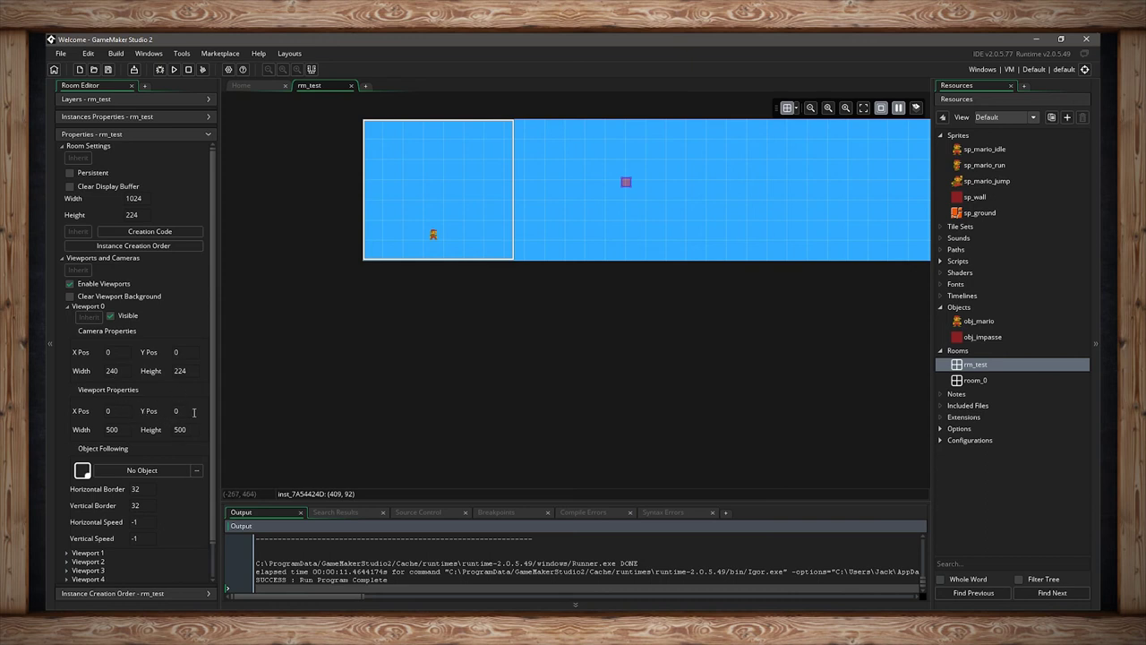
# Open room_0, and set its Viewport 0 viewport size to 500 by 200
pyautogui.doubleClick(957, 381)
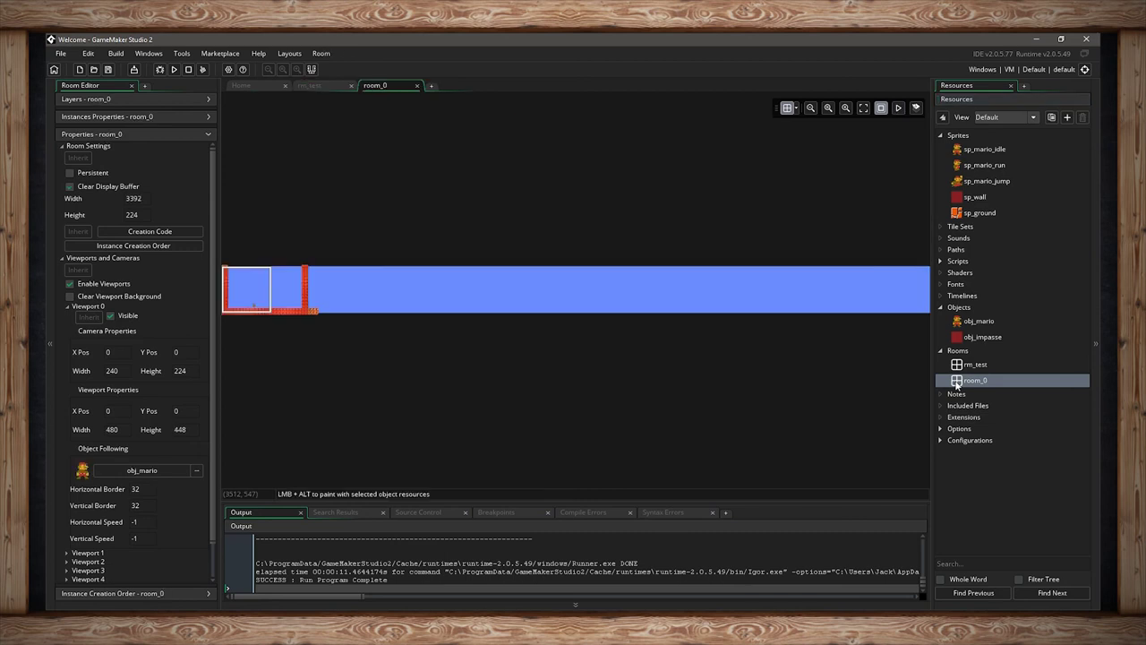
pyautogui.moveTo(383, 358); pyautogui.dragTo(499, 317, button='middle')
pyautogui.scroll(2, 449, 315)
pyautogui.scroll(4, 449, 315)
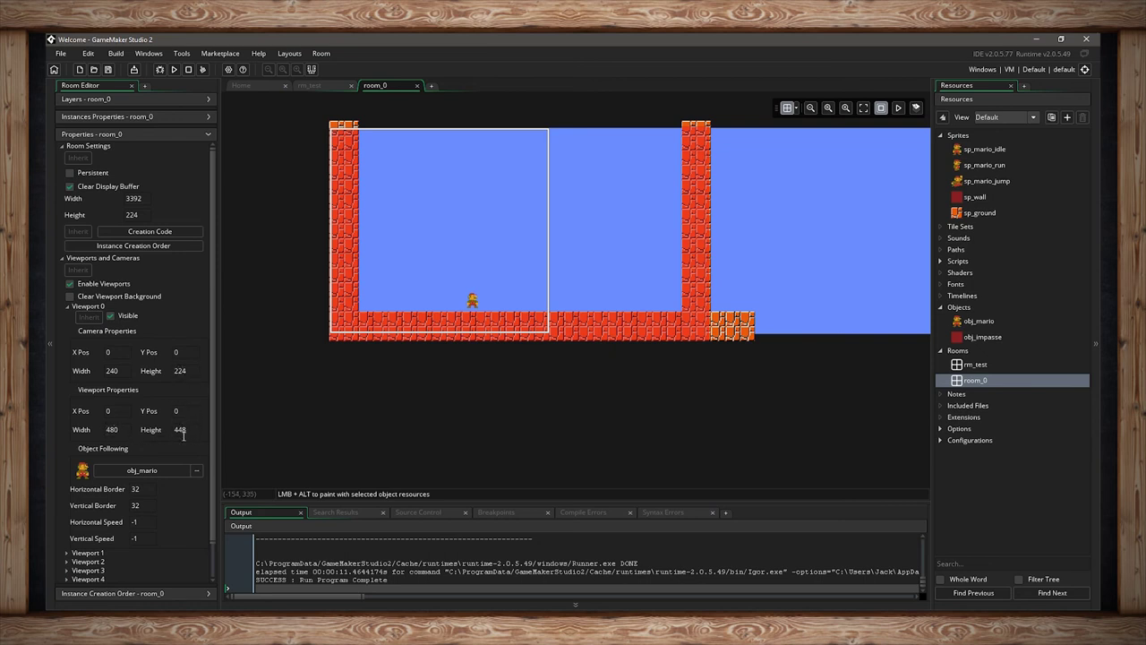
pyautogui.click(92, 434)
pyautogui.write('500')
pyautogui.write('200')
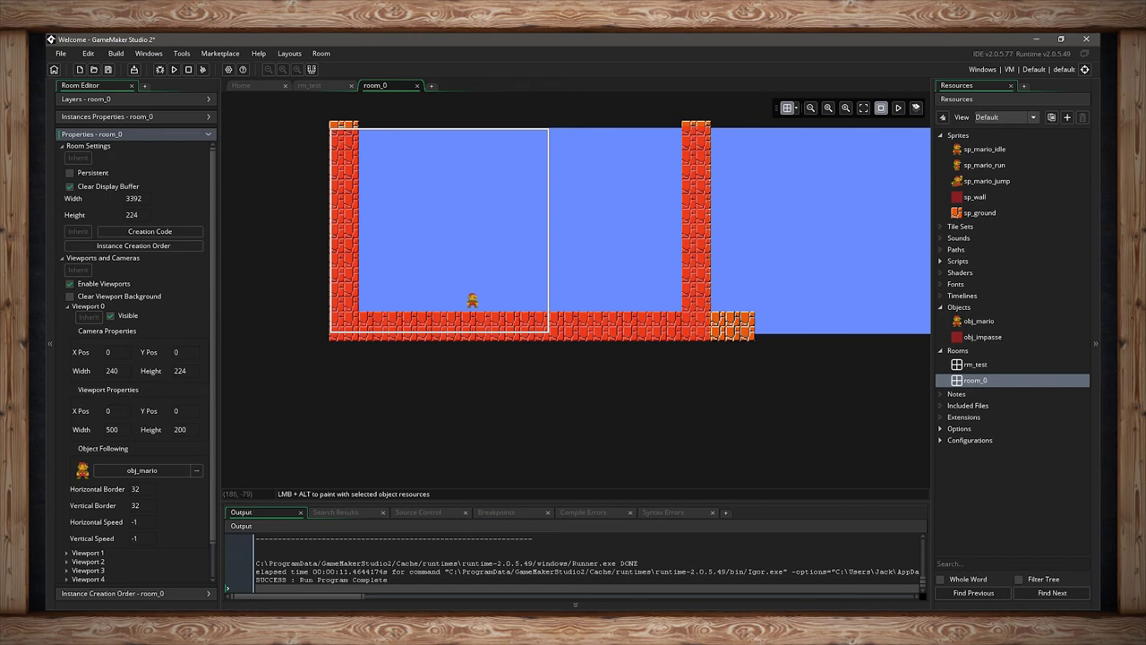
# Move room_0 above rm_test in the Rooms resources, test-run the game, and close it
pyautogui.moveTo(979, 381); pyautogui.dragTo(981, 364)
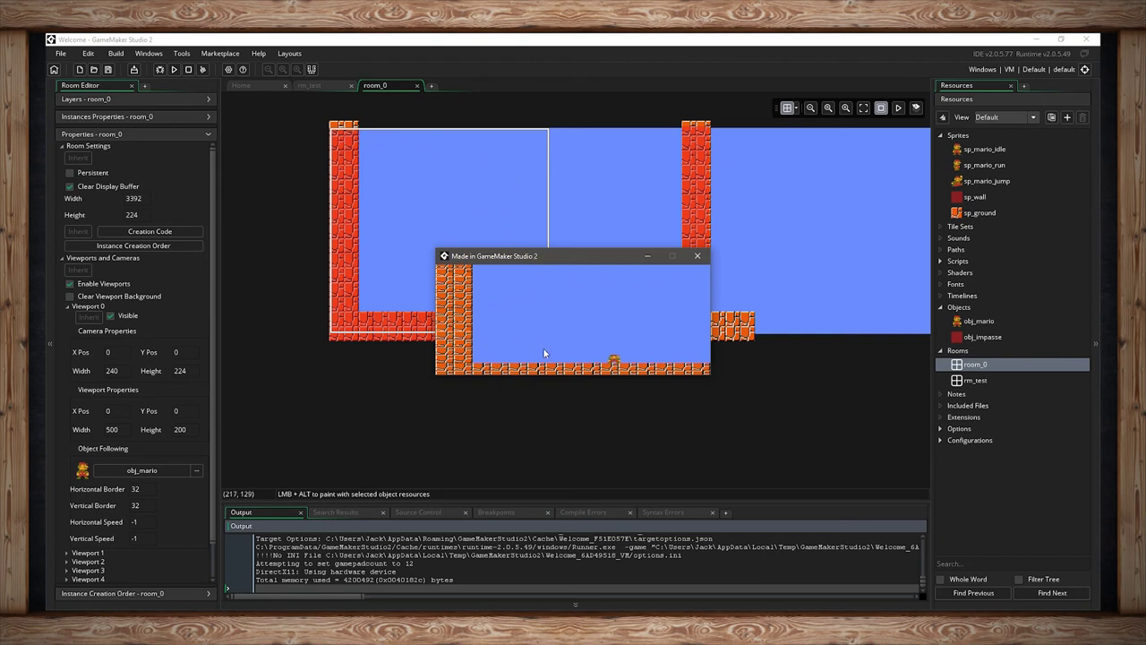
pyautogui.click(698, 258)
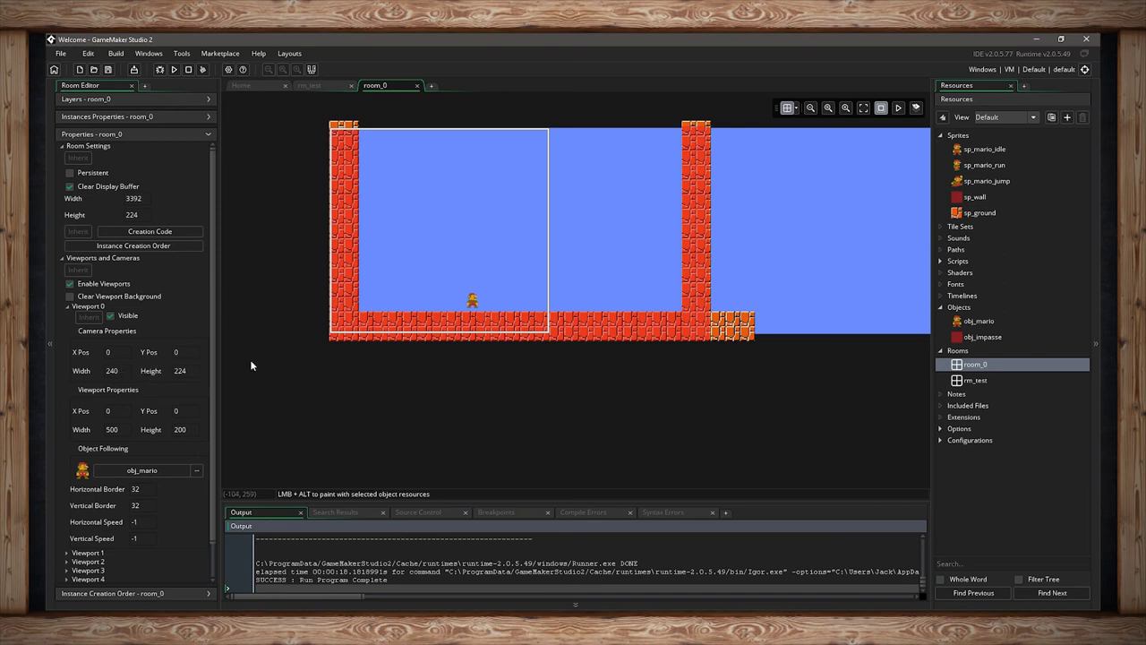
pyautogui.click(366, 338)
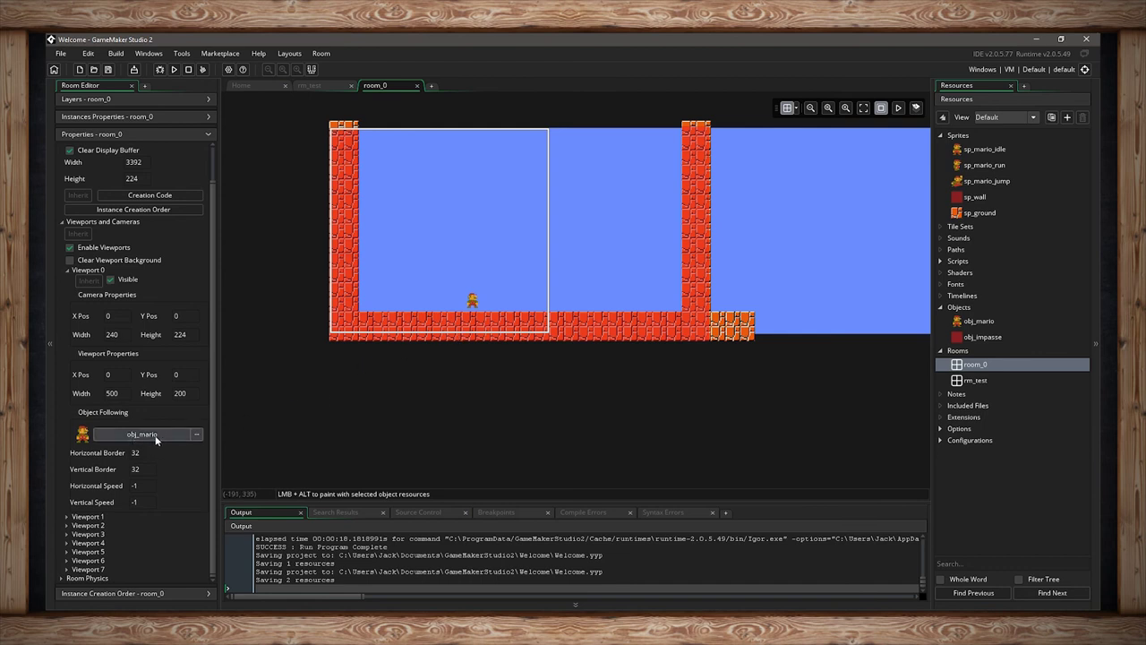
# Try clearing the horizontal speed in Viewport 0's object-following settings
pyautogui.click(140, 487)
pyautogui.press('BackSpace')
pyautogui.press('BackSpace')
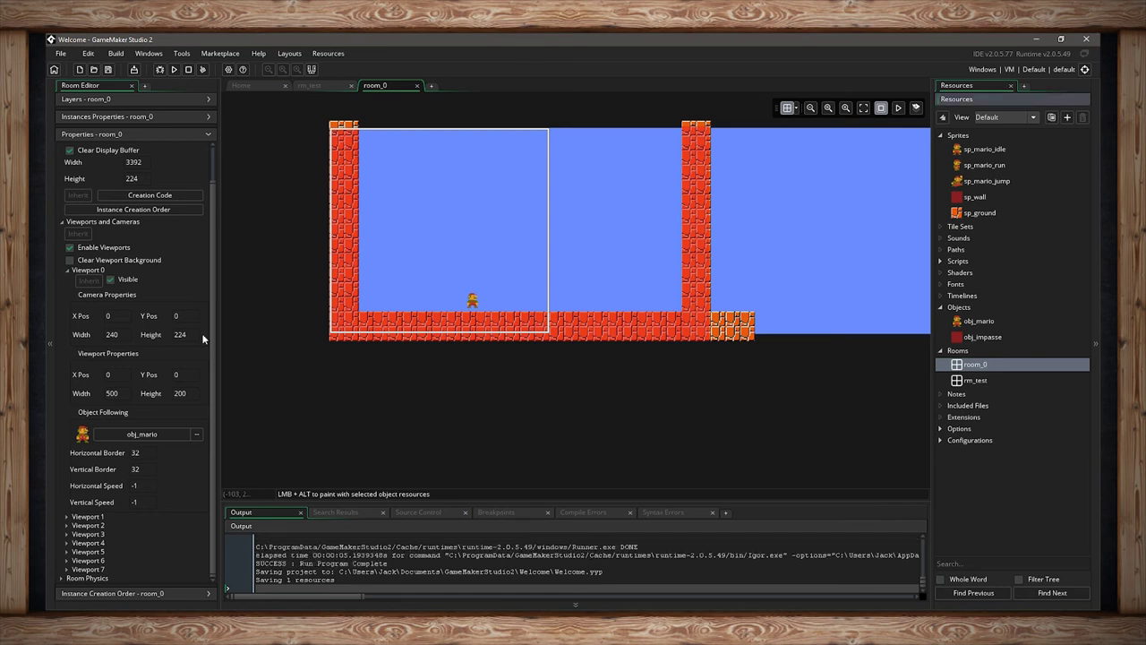
# Set room_0's Viewport 0 viewport size to 480 by 448, and test-run the game
pyautogui.click(115, 392)
pyautogui.write('240')
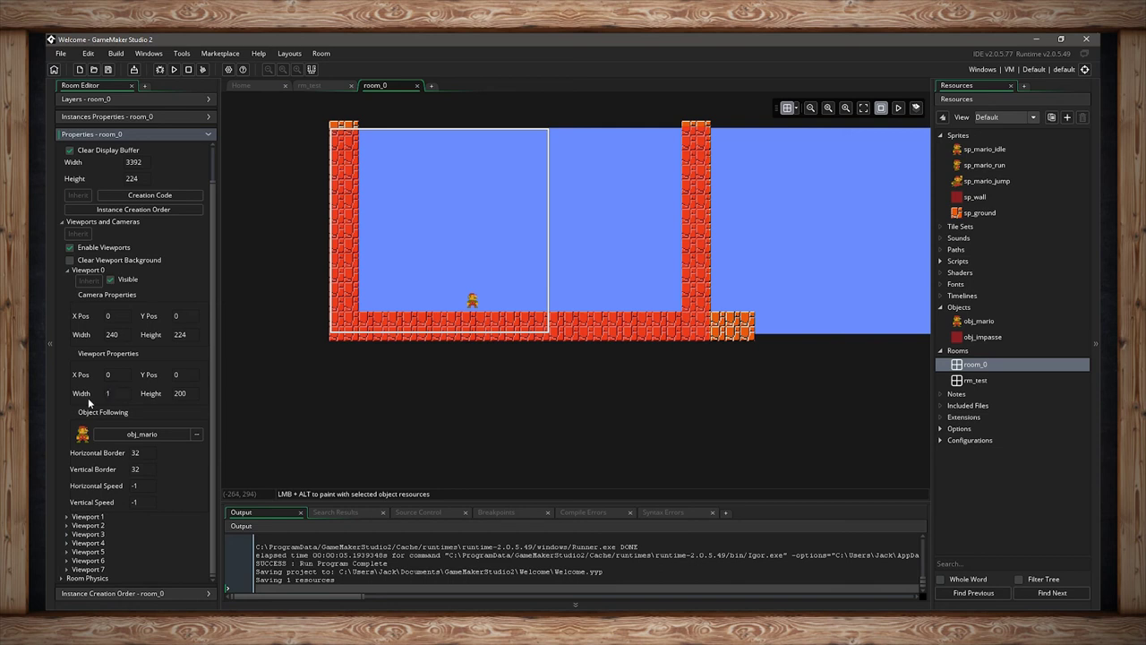
pyautogui.write('480')
pyautogui.press('Tab')
pyautogui.write('448')
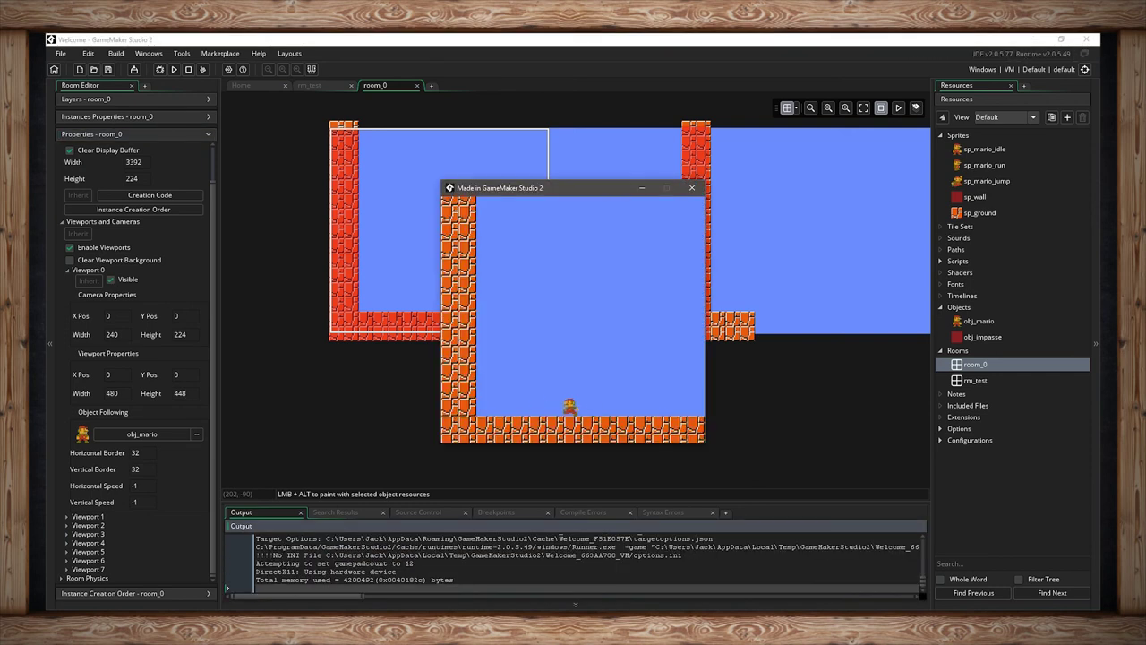
# Walk Mario to both ends of the room to check how the camera follows him, and close the game
pyautogui.press('Right')
pyautogui.press('Left')
pyautogui.press('Right')
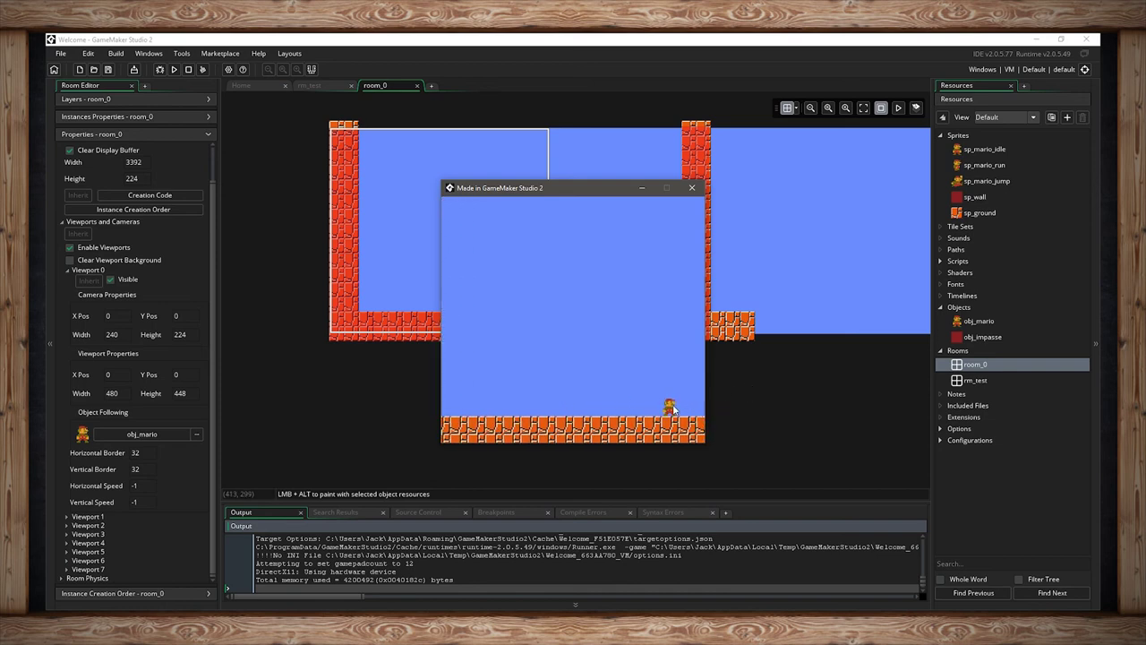
pyautogui.press('Right')
pyautogui.press('Left')
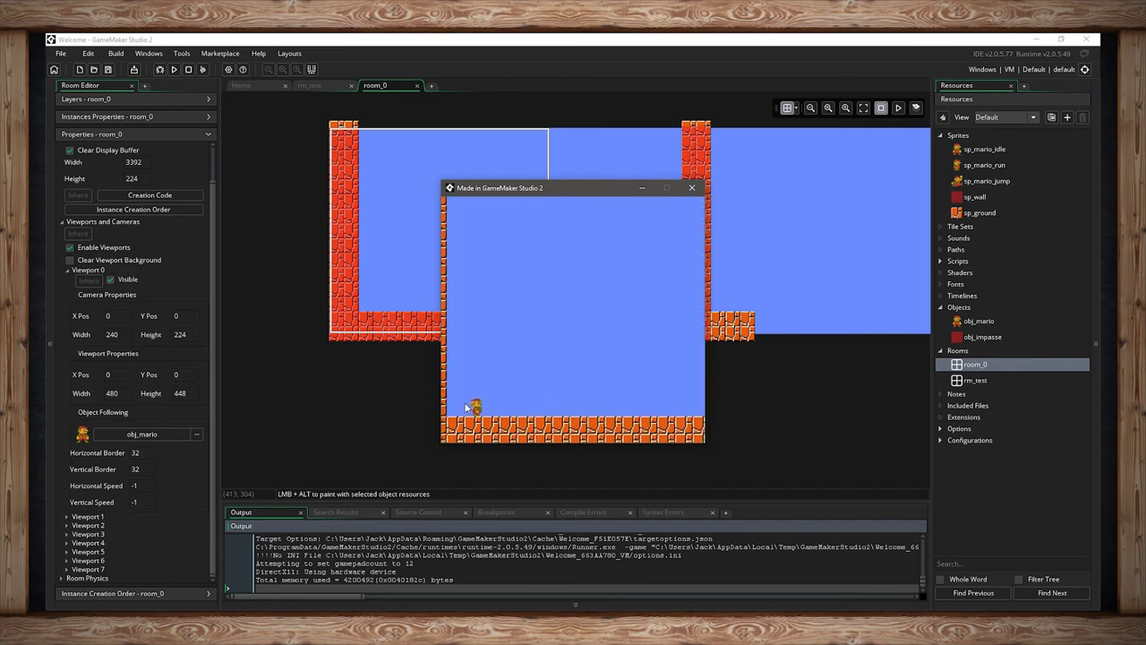
pyautogui.press('Right')
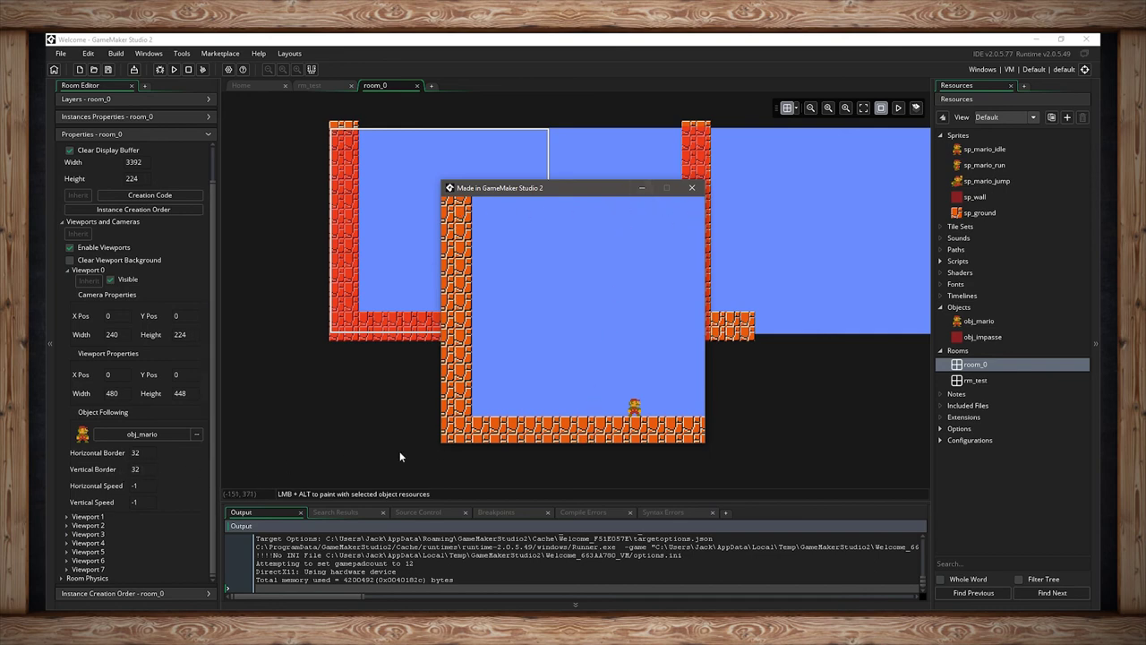
pyautogui.press('Right')
pyautogui.press('Right')
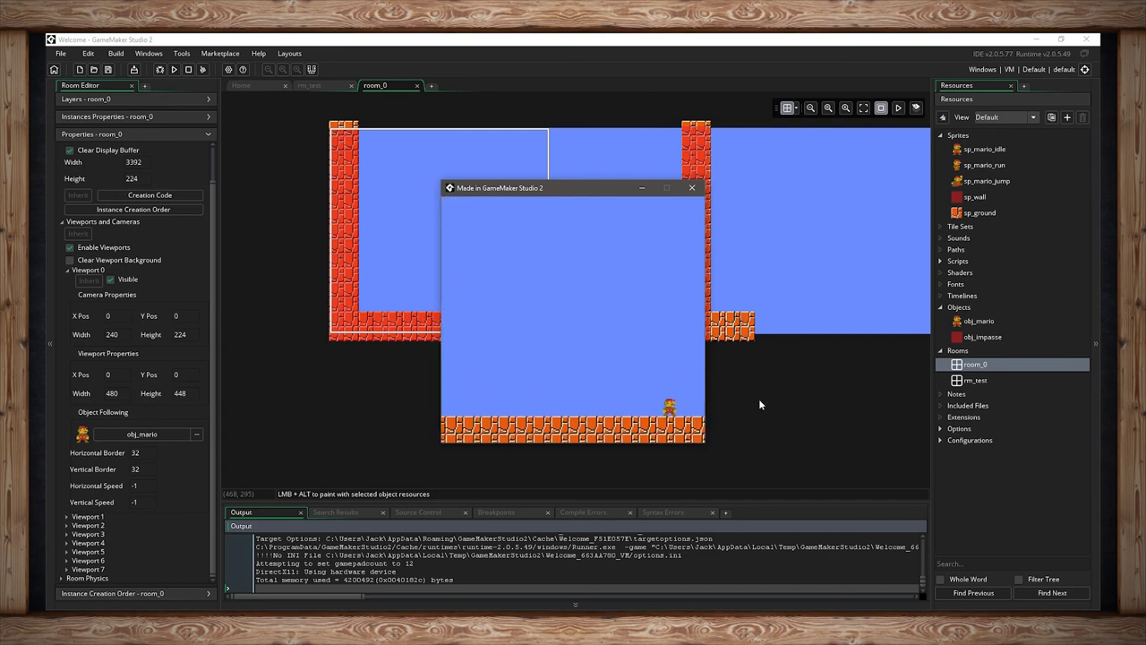
pyautogui.press('Right')
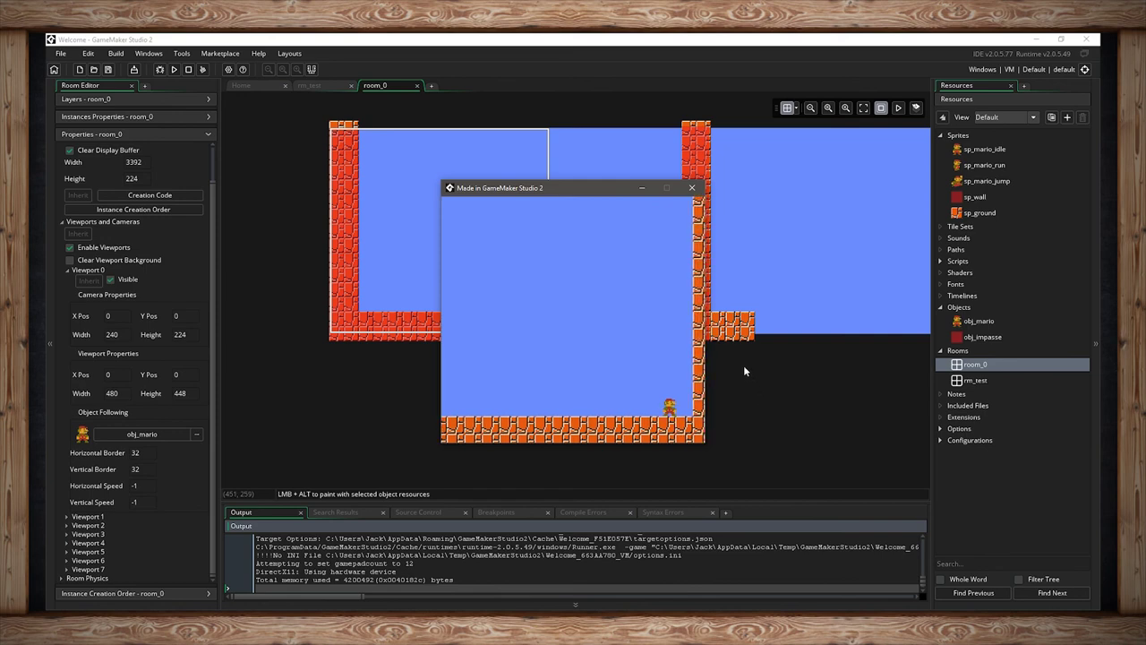
pyautogui.click(696, 190)
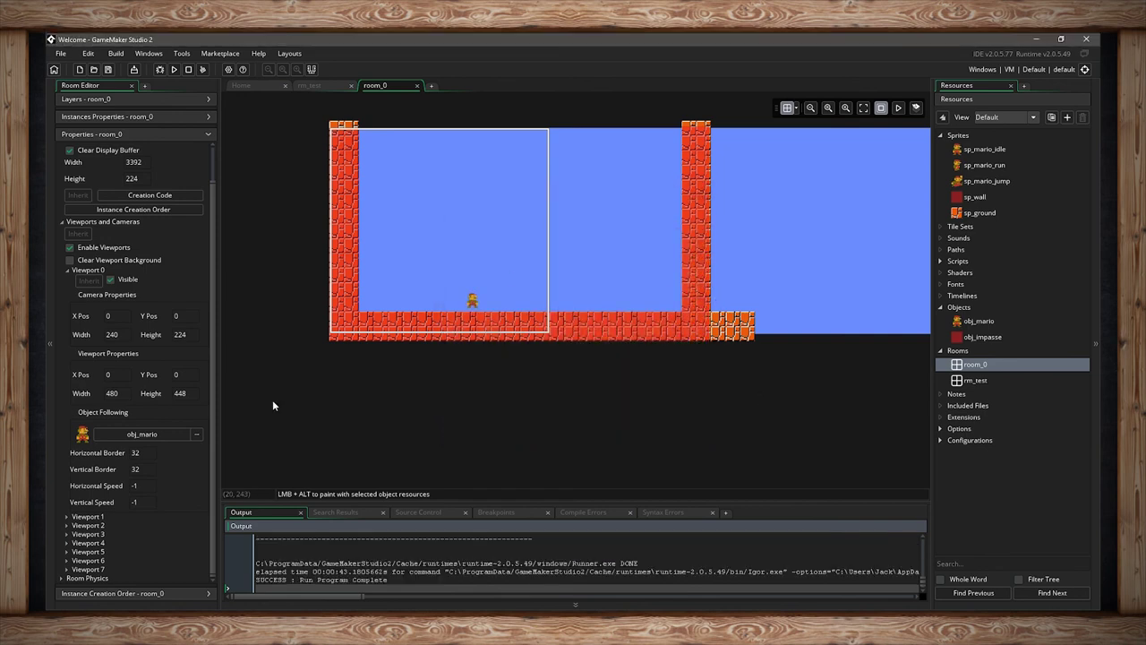
# Set Viewport 0's object-following horizontal border to 120 and vertical border to 112, and test-run the game
pyautogui.doubleClick(134, 452)
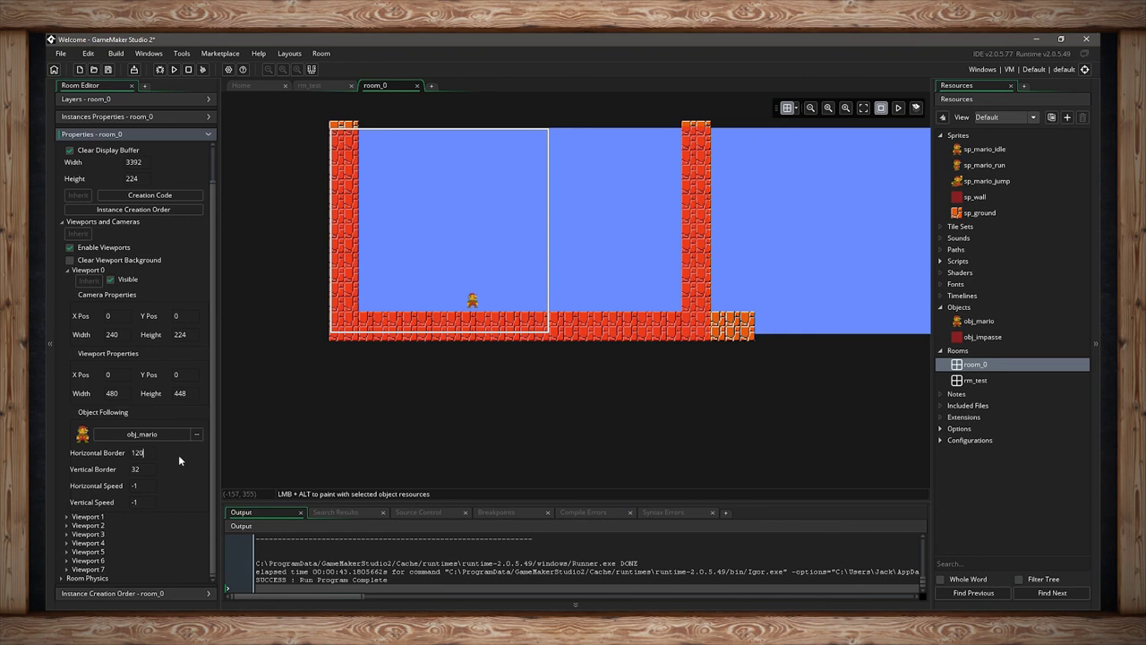
pyautogui.doubleClick(136, 469)
pyautogui.write('112')
pyautogui.press('F5')
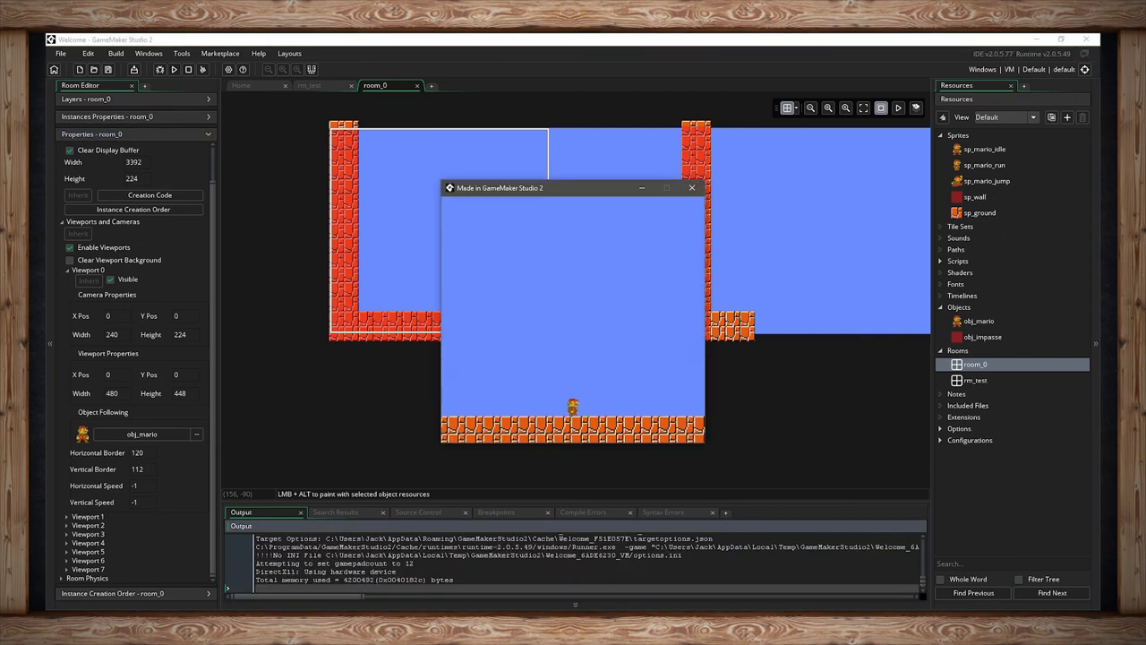
# Walk and jump Mario around the room to check the camera following with the new borders, and close the game
pyautogui.press('Right')
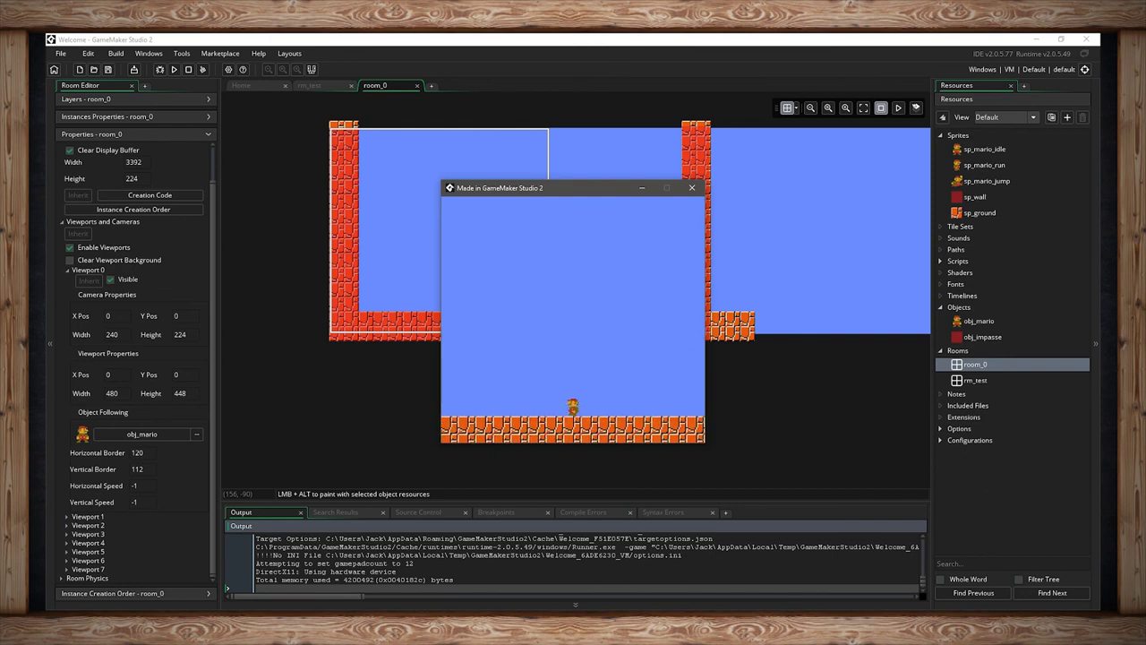
pyautogui.press('Right')
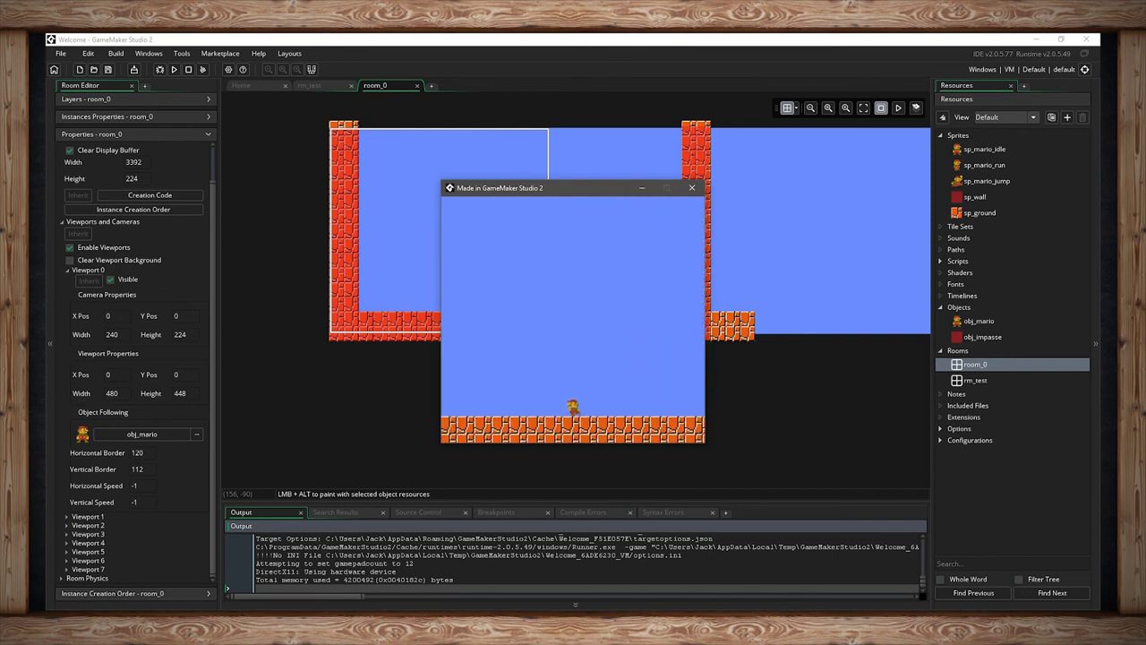
pyautogui.press('Left')
pyautogui.press('Right')
pyautogui.press('Right')
pyautogui.press('Left')
pyautogui.press('Right')
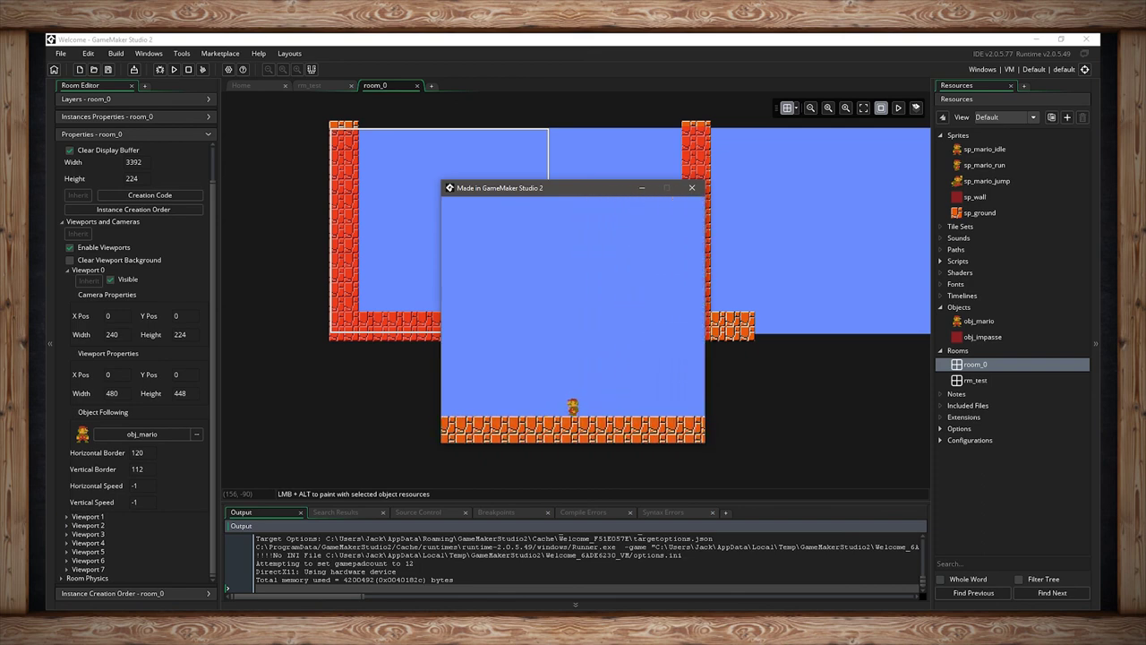
pyautogui.press('Right')
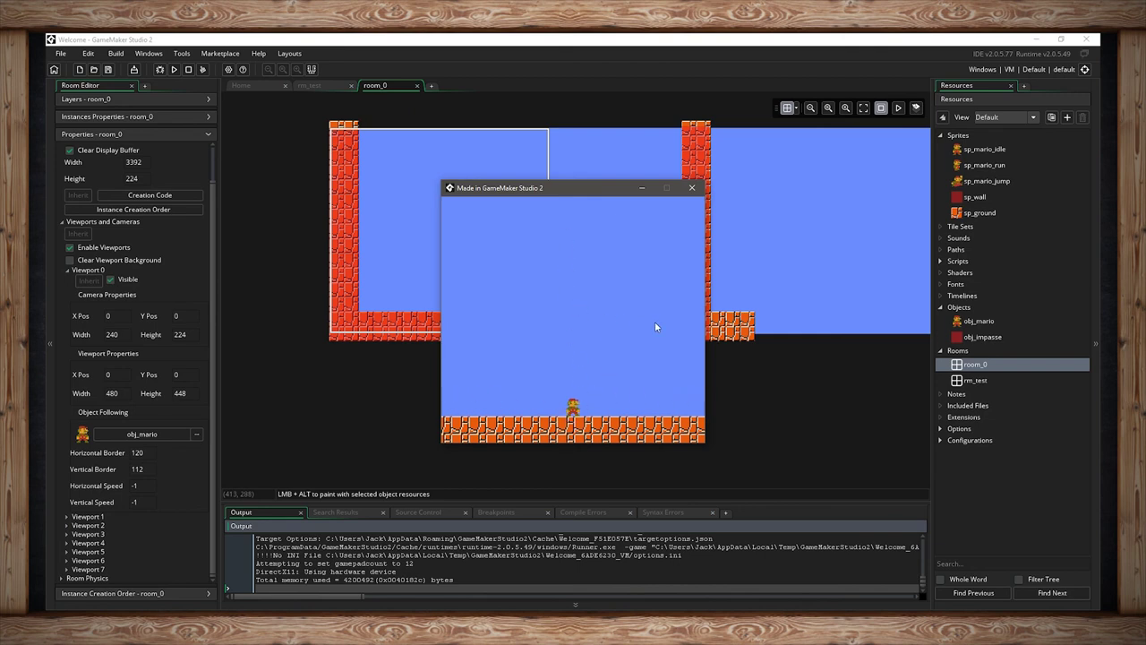
pyautogui.press('space')
pyautogui.press('space')
pyautogui.press('Left')
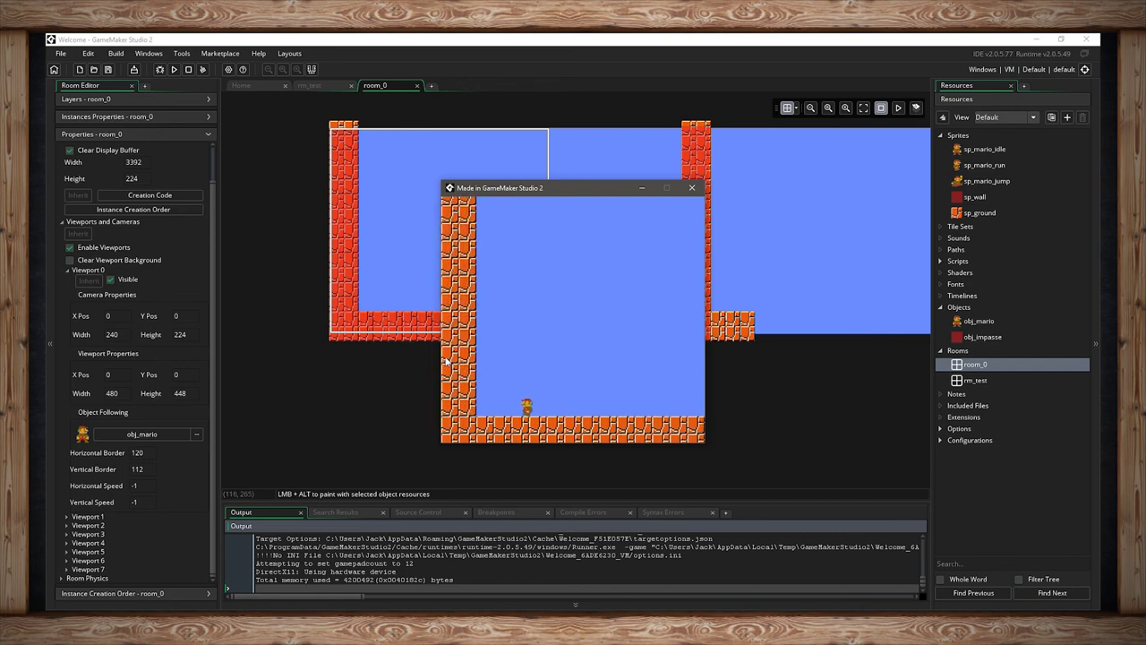
pyautogui.press('Right')
pyautogui.press('Left')
pyautogui.press('Right')
pyautogui.press('Right')
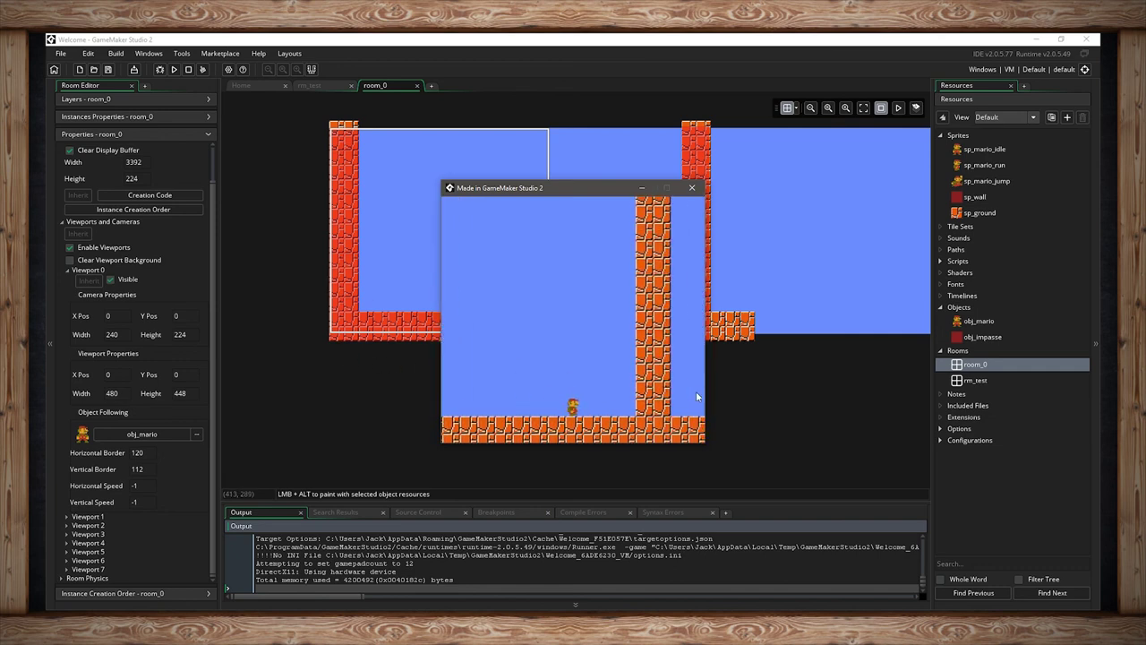
pyautogui.press('Left')
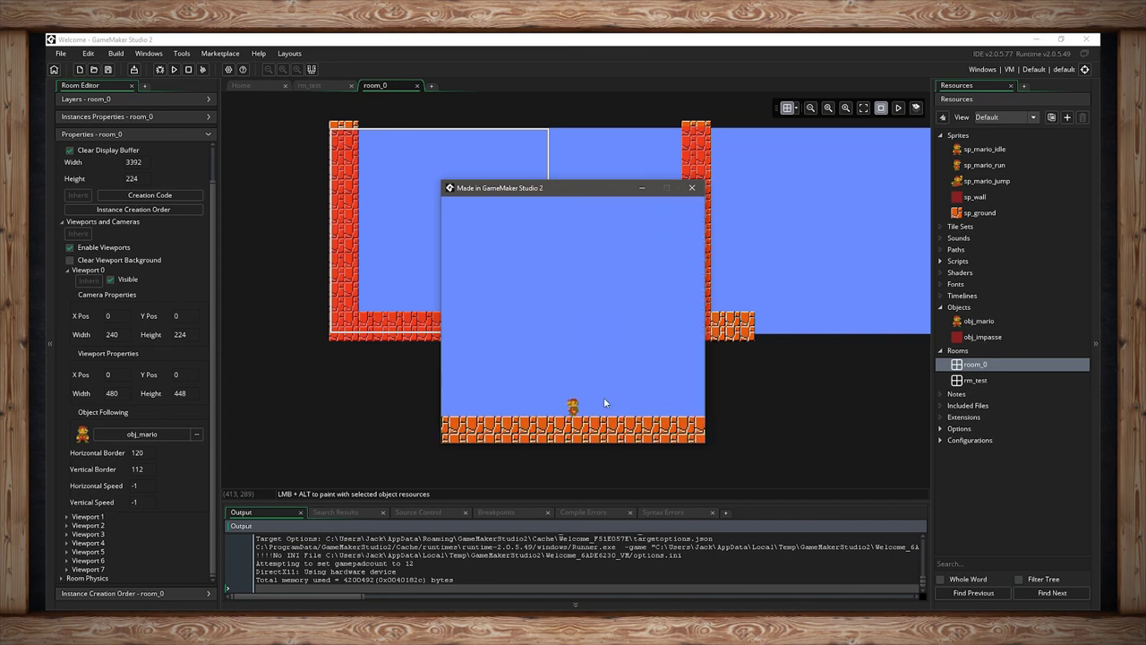
pyautogui.press('Right')
pyautogui.press('Up')
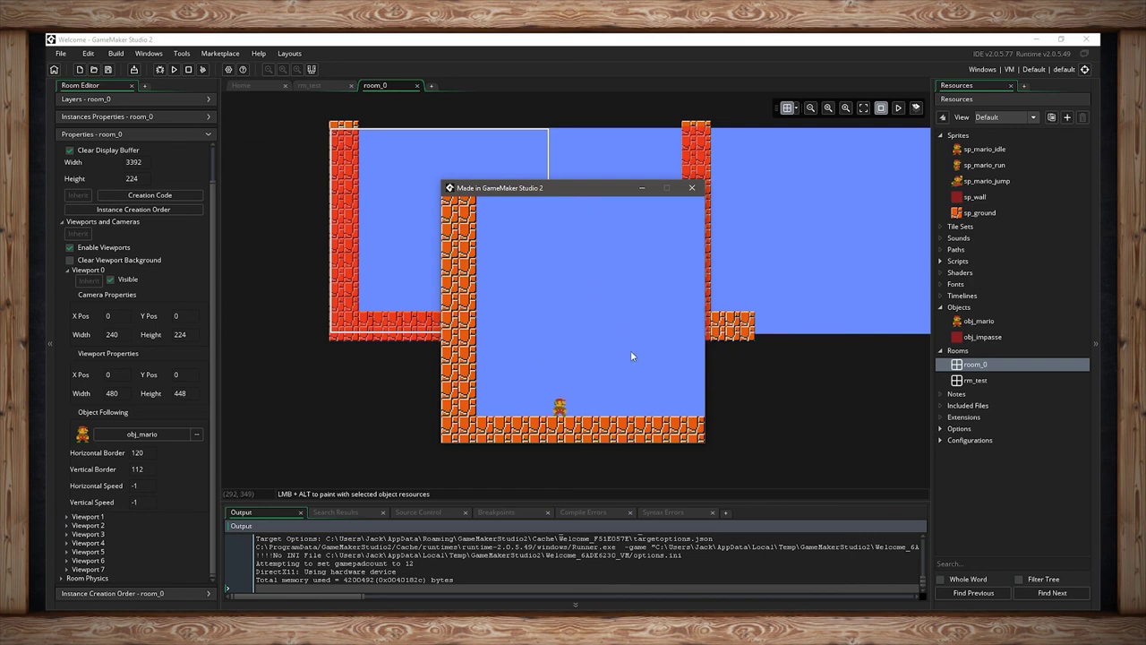
pyautogui.press('Escape')
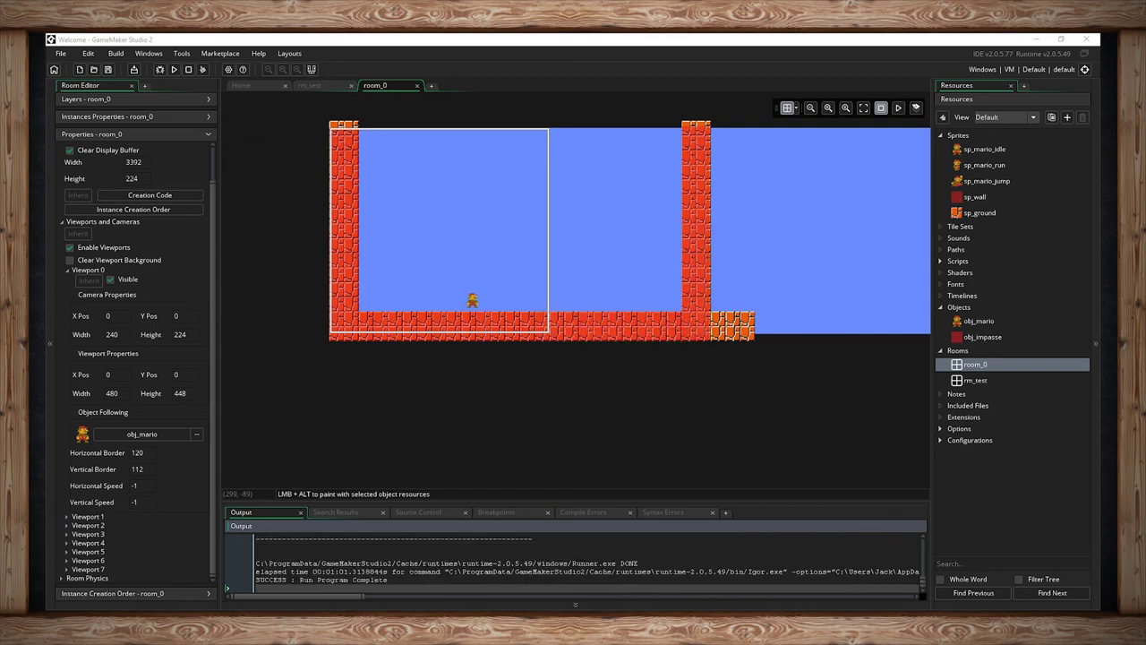
# Set Viewport 0's object-following horizontal speed to 1 and horizontal border to 32, and test-run the game
pyautogui.click(135, 486)
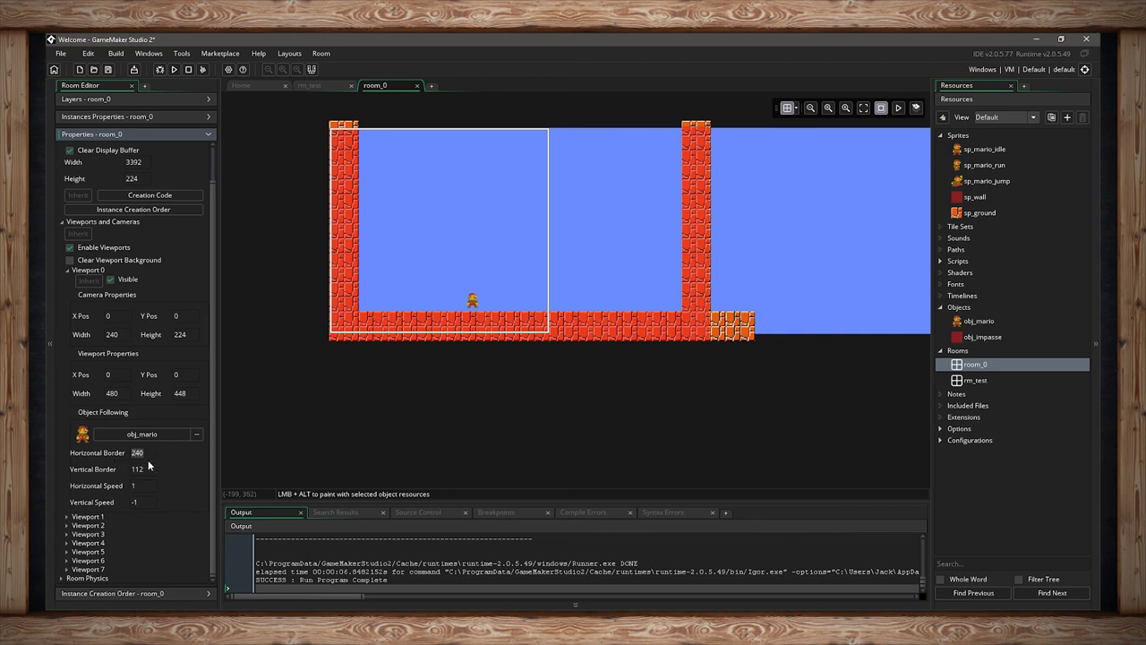
pyautogui.write('32')
pyautogui.press('F5')
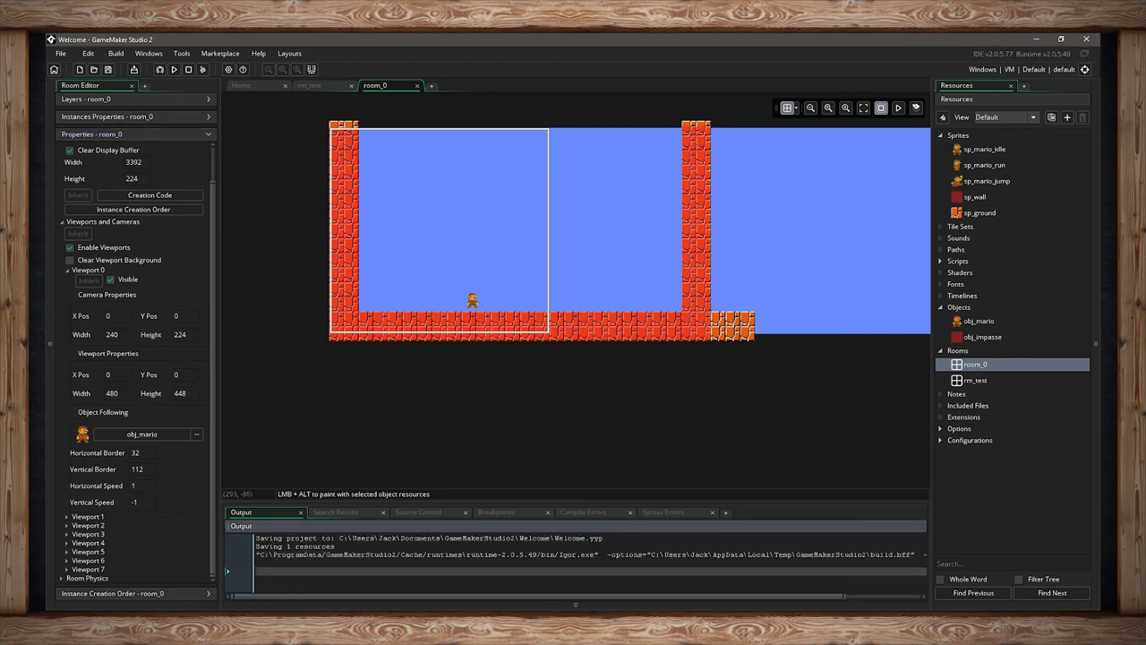
# Walk Mario in both directions to check the camera's limited following speed, and close the game
pyautogui.press('Right')
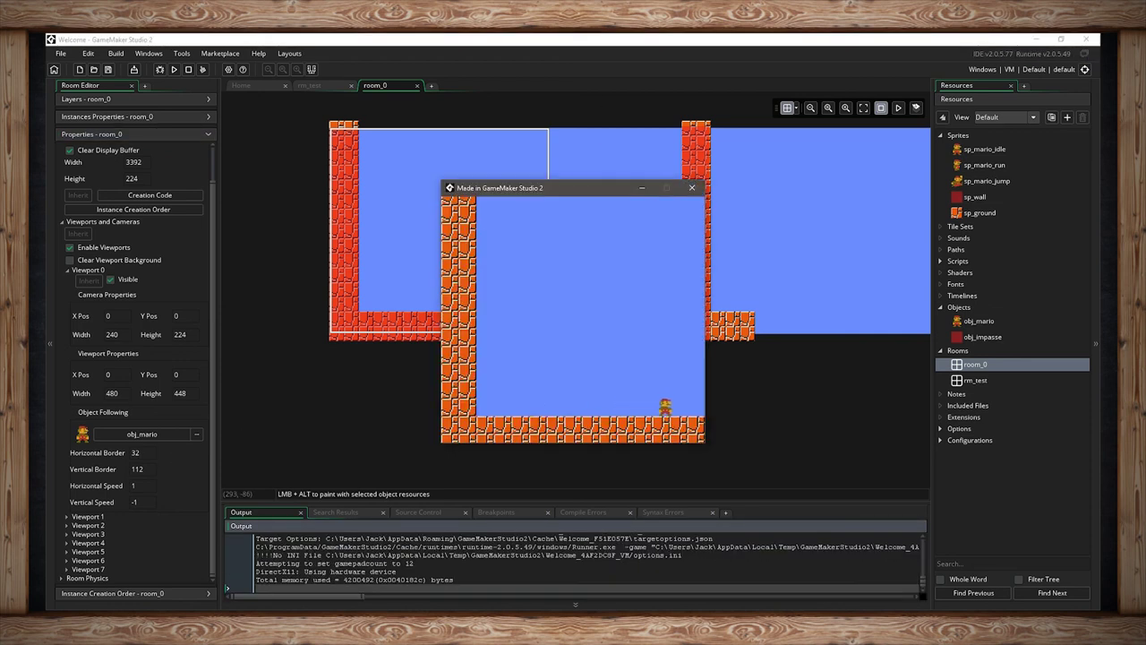
pyautogui.press('Right')
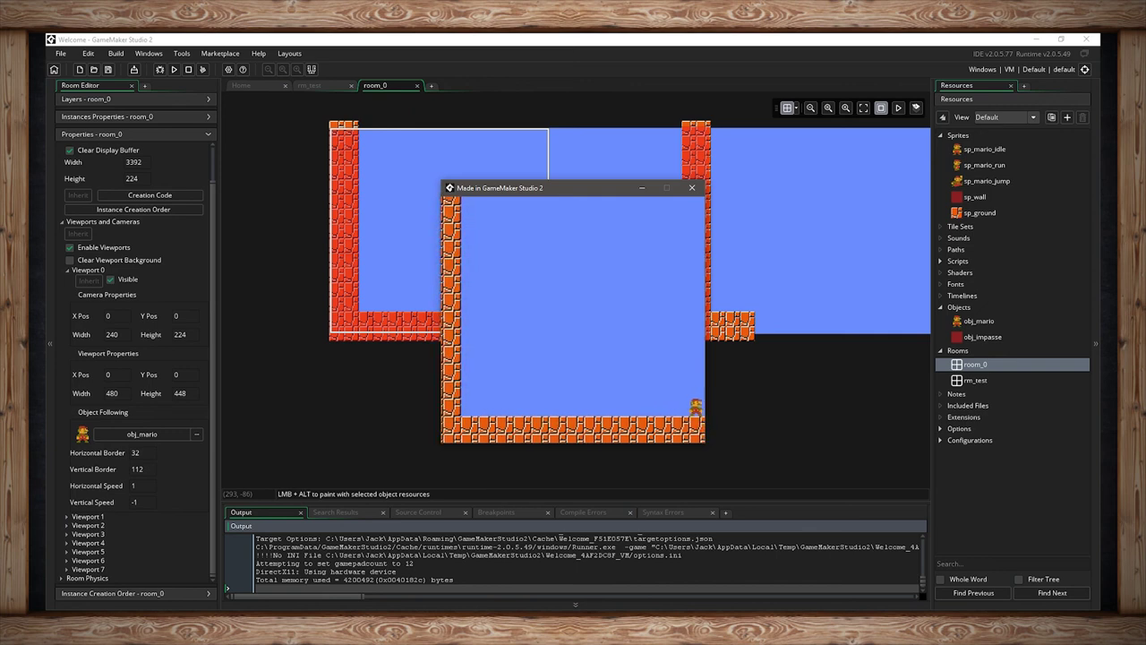
pyautogui.press('Right')
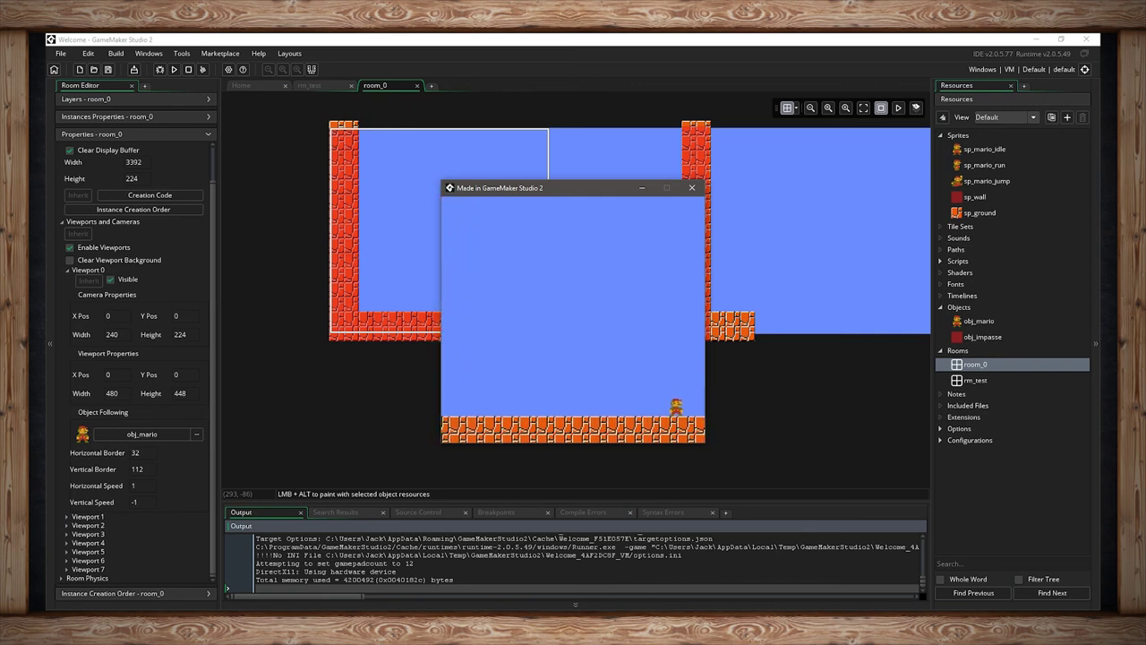
pyautogui.press('Right')
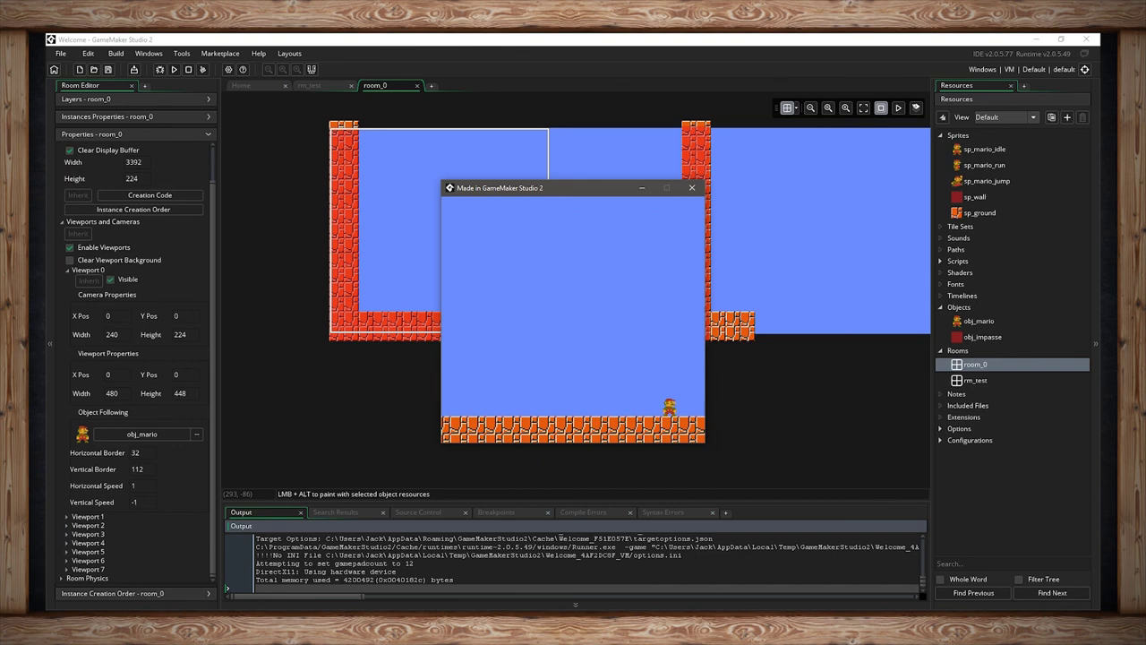
pyautogui.press('Right')
pyautogui.press('Left')
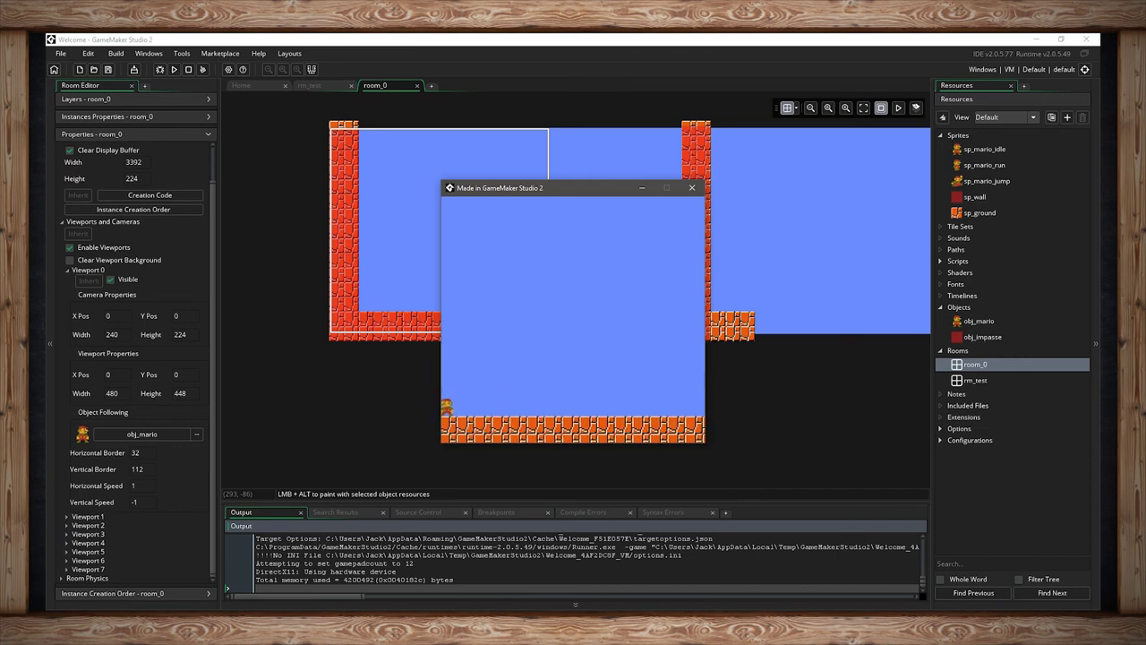
pyautogui.press('Right')
pyautogui.press('Right')
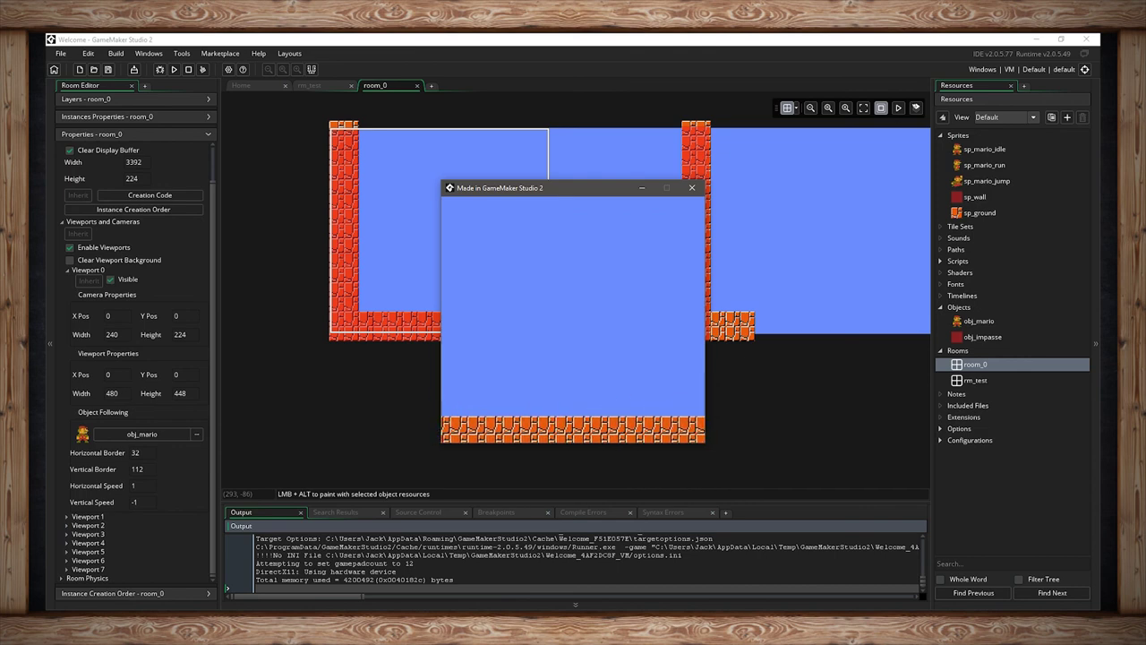
pyautogui.click(692, 187)
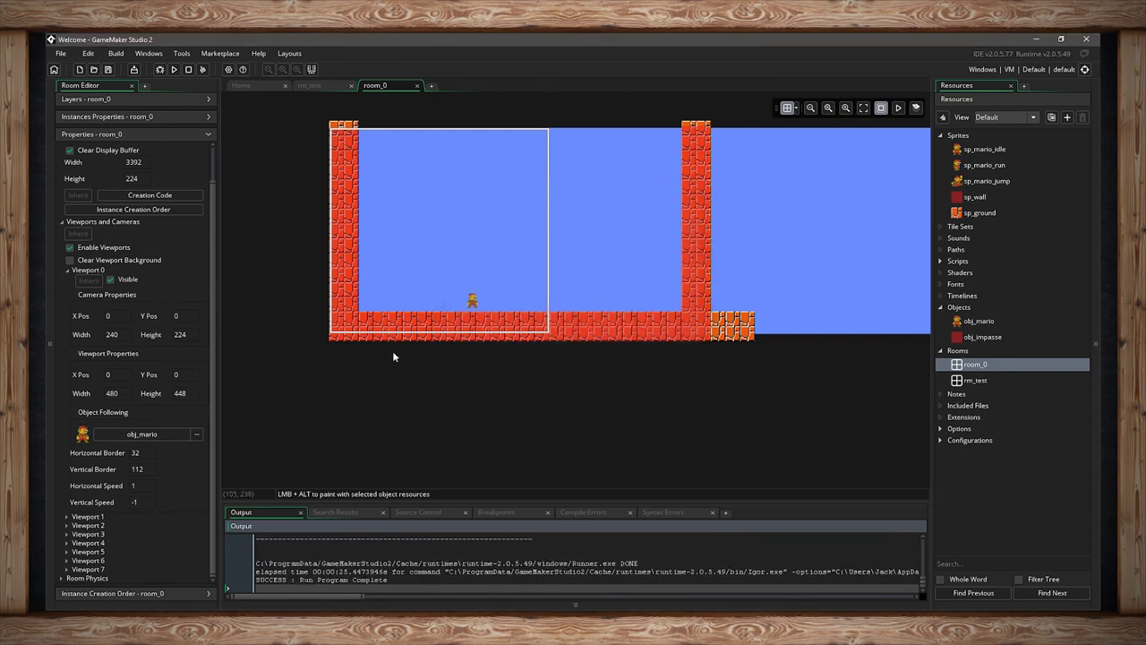
# Show room_0's layers, and shift the obj_impasse instance covering the wall ahead of Mario on the collision layer
pyautogui.click(132, 453)
pyautogui.click(182, 461)
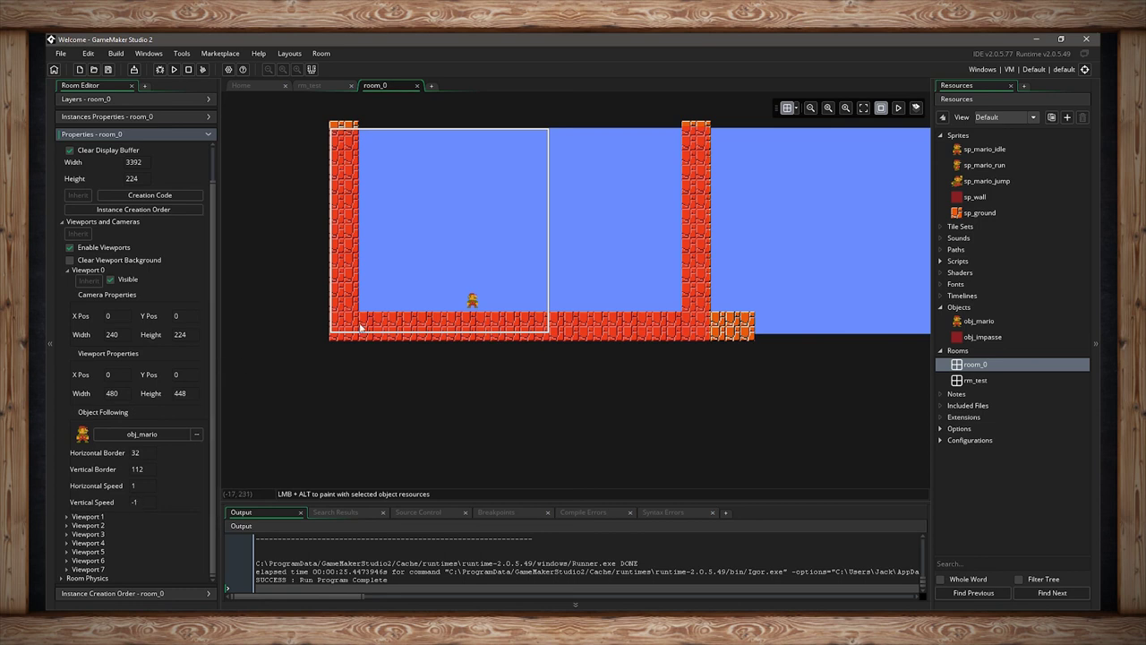
pyautogui.click(208, 133)
pyautogui.click(208, 100)
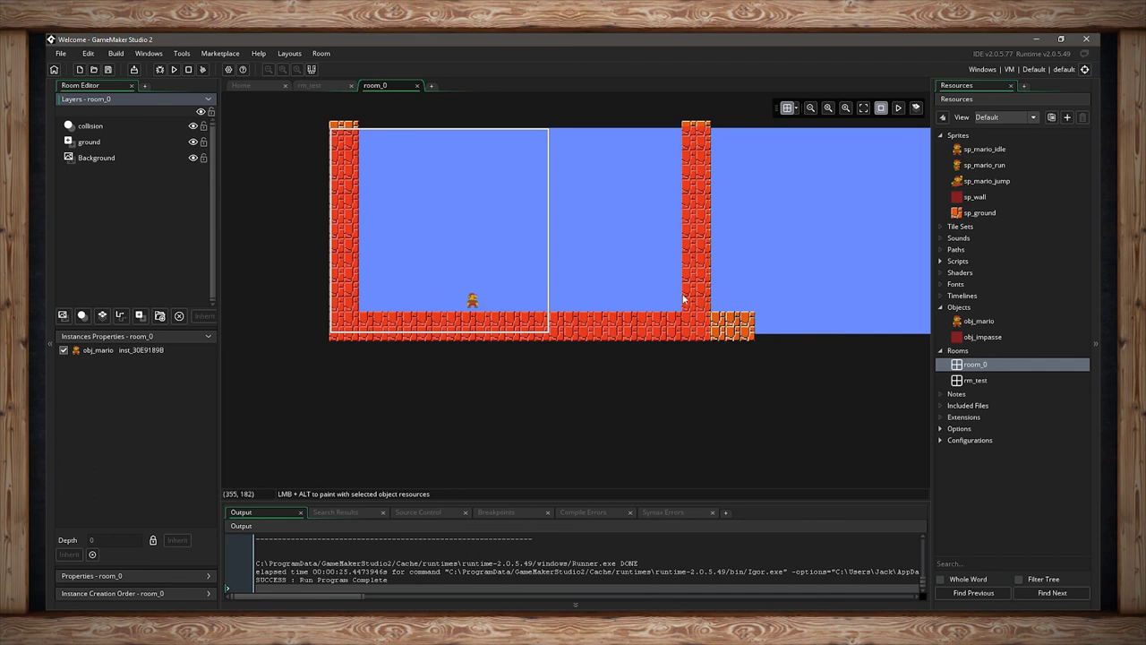
pyautogui.click(109, 130)
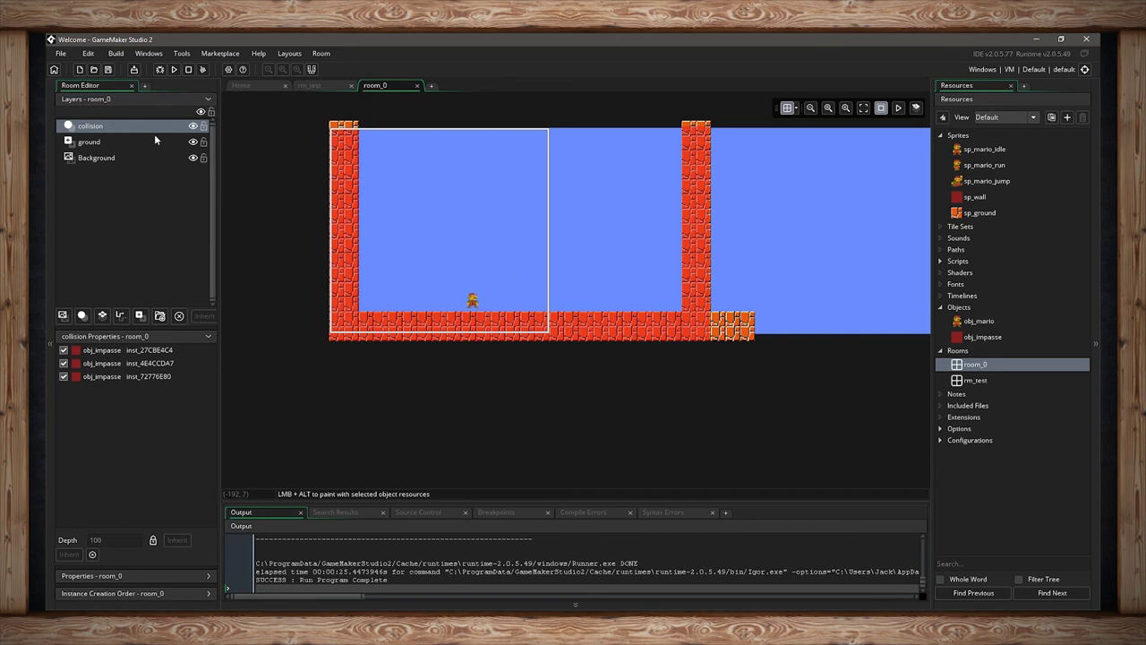
pyautogui.moveTo(698, 257); pyautogui.dragTo(723, 256)
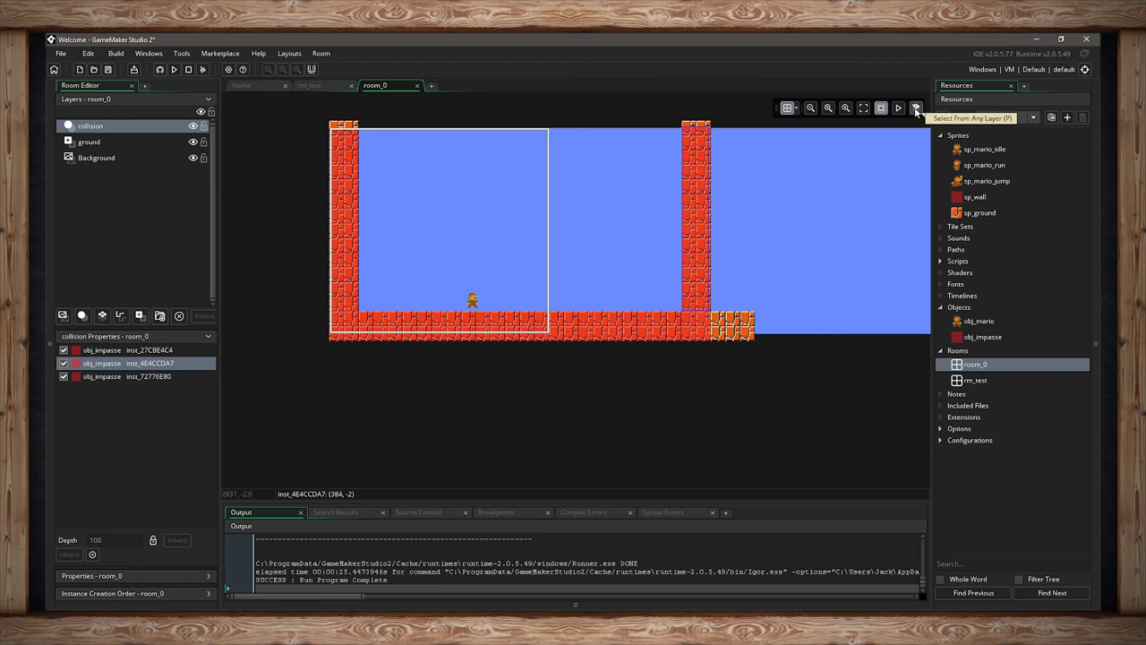
# Enable Select From Any Layer, and move the obj_mario instance up to (176, 144)
pyautogui.click(916, 109)
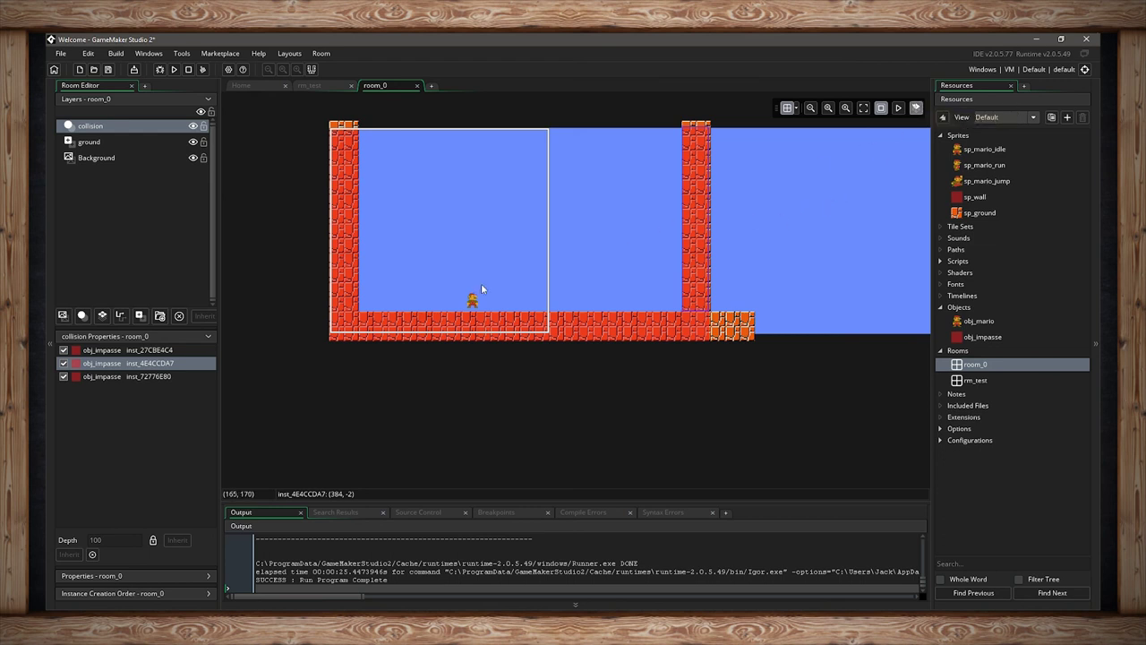
pyautogui.moveTo(472, 303); pyautogui.dragTo(486, 263)
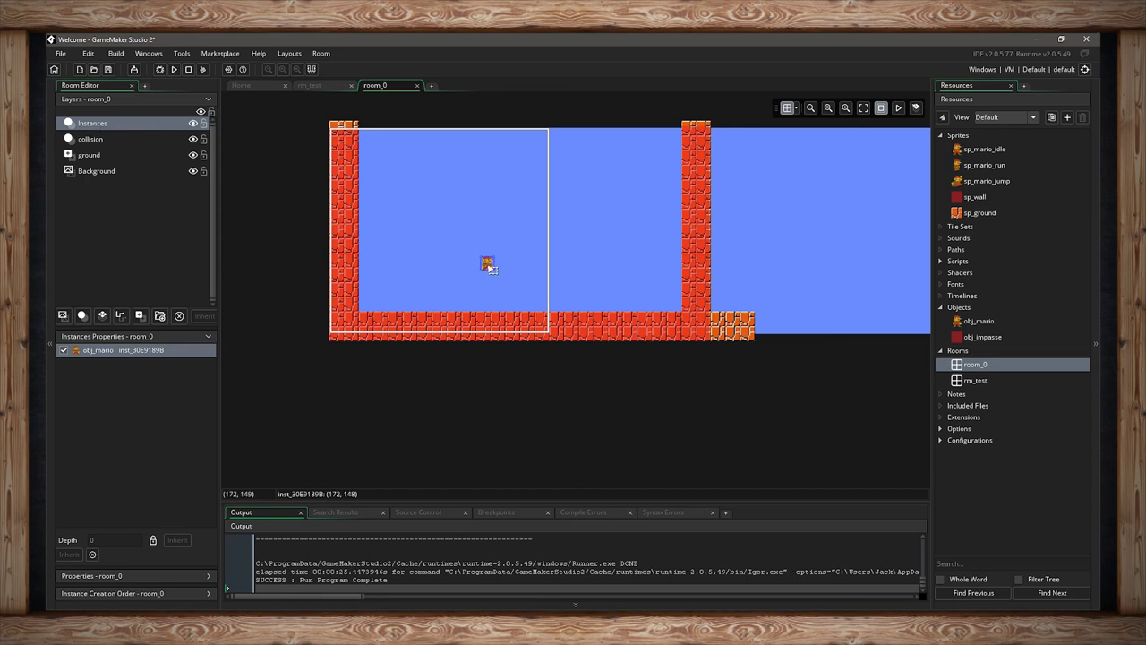
pyautogui.click(680, 258)
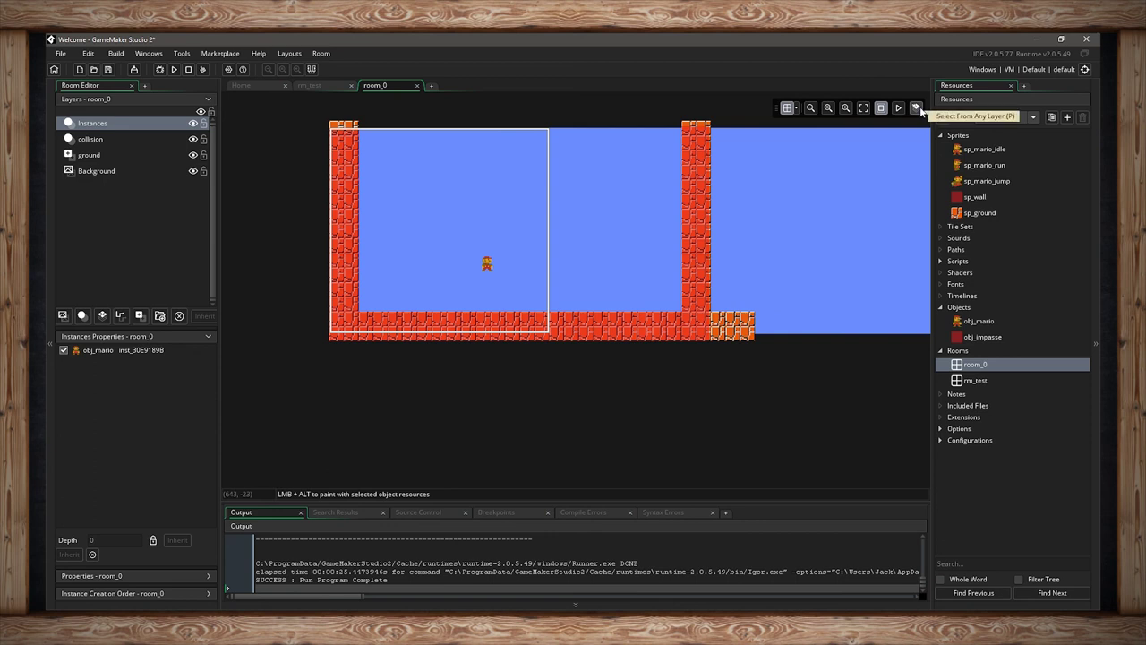
pyautogui.press('p')
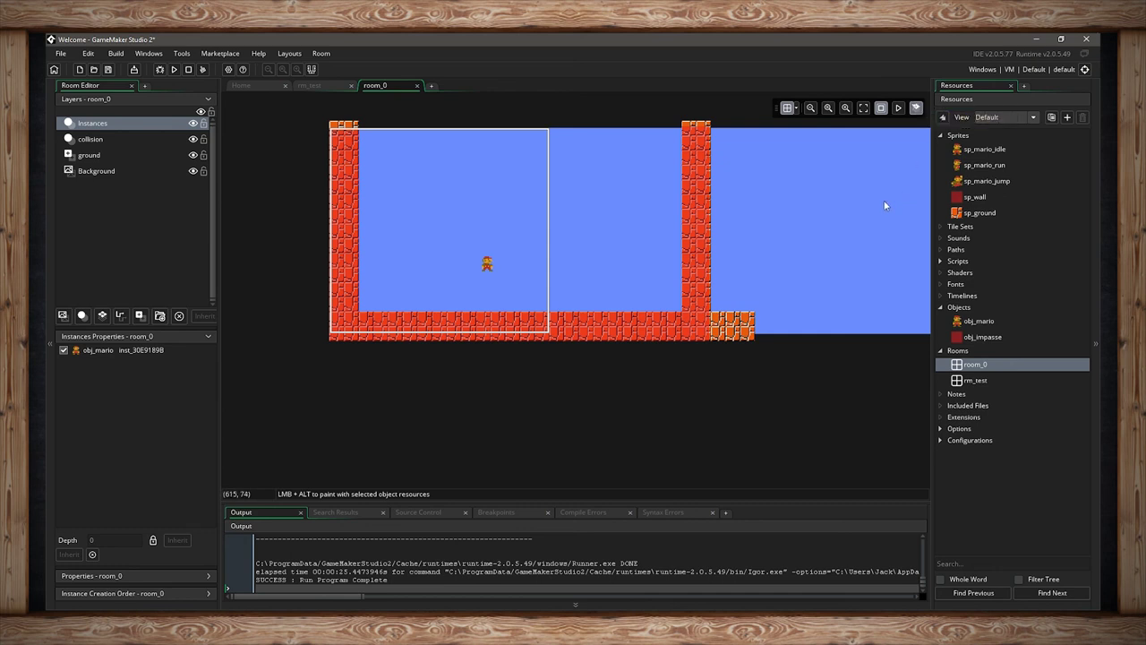
pyautogui.moveTo(486, 263); pyautogui.dragTo(490, 260)
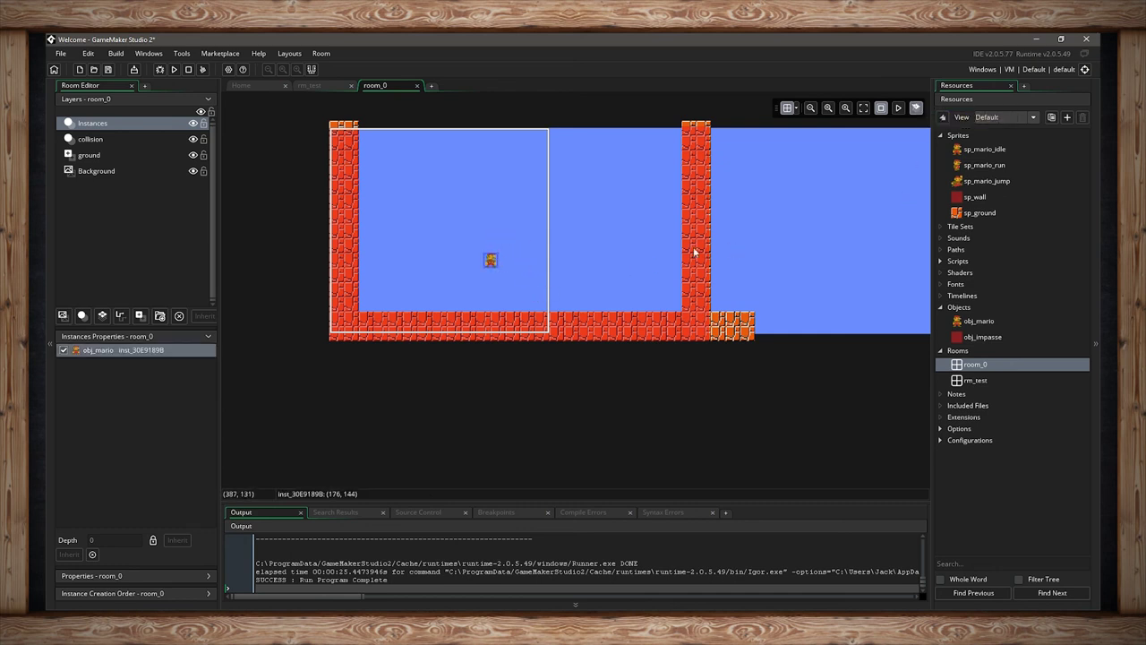
# Try moving the wall and floor obj_impasse instances and a ground tile across layers, and undo the three moves
pyautogui.moveTo(681, 256); pyautogui.dragTo(621, 229)
pyautogui.moveTo(601, 325); pyautogui.dragTo(619, 378)
pyautogui.moveTo(703, 262); pyautogui.dragTo(791, 260)
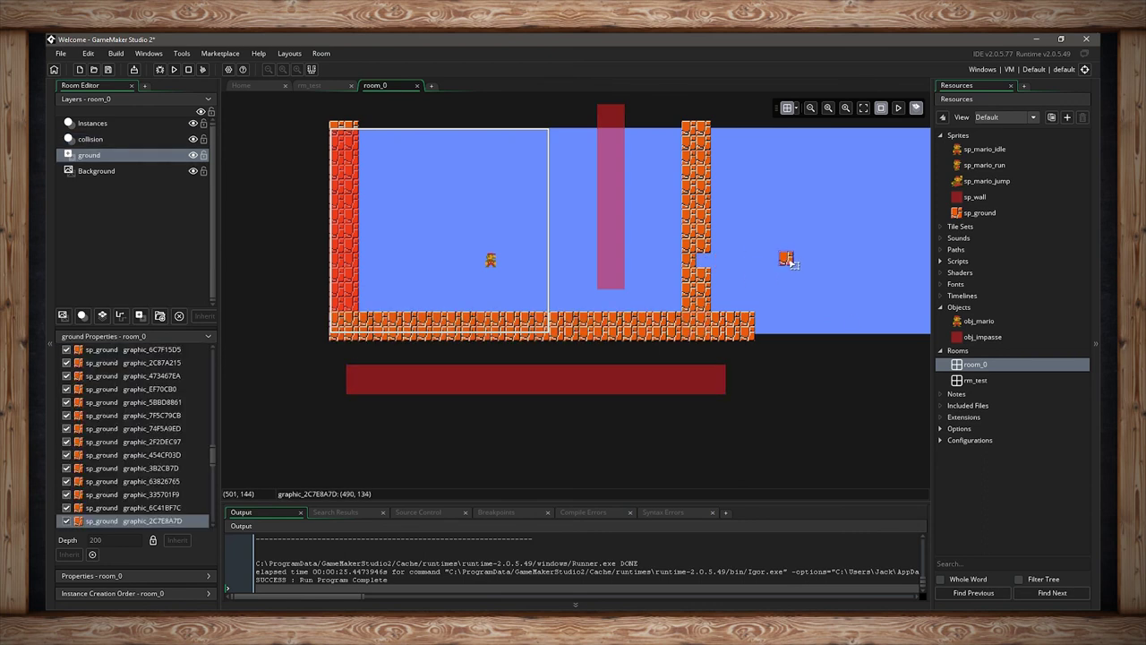
pyautogui.hotkey('ctrl', 'z')
pyautogui.hotkey('ctrl', 'z')
pyautogui.hotkey('ctrl', 'z')
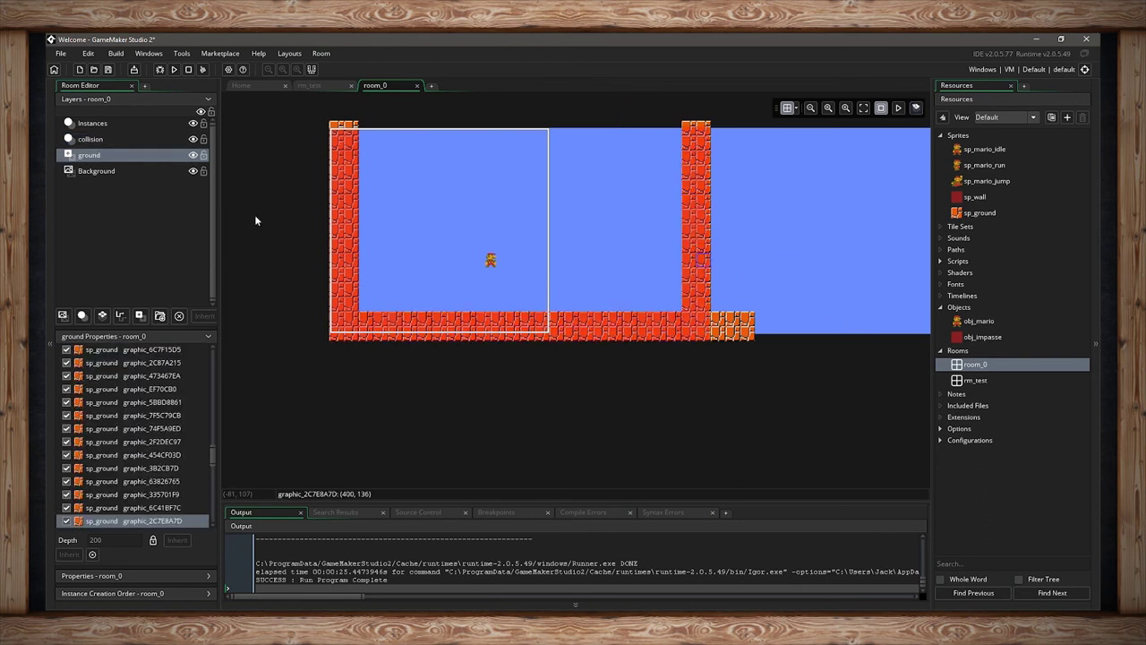
# Select each of room_0's layers in turn, ending on ground, and expand the room's properties
pyautogui.click(121, 140)
pyautogui.click(109, 171)
pyautogui.click(111, 123)
pyautogui.click(109, 154)
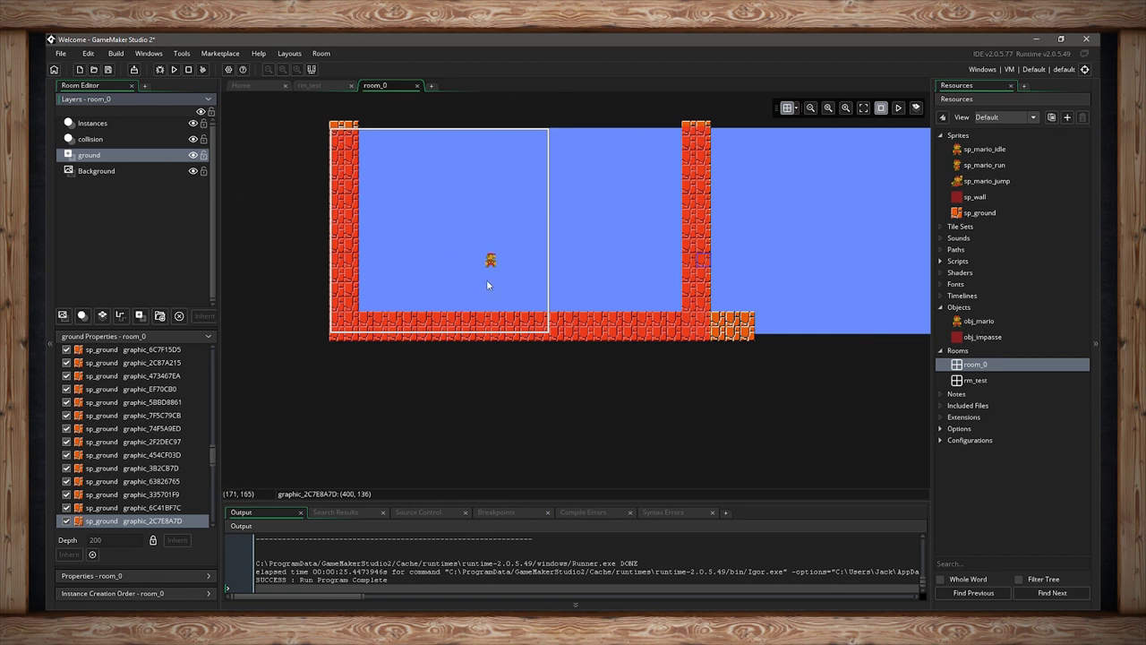
pyautogui.click(210, 578)
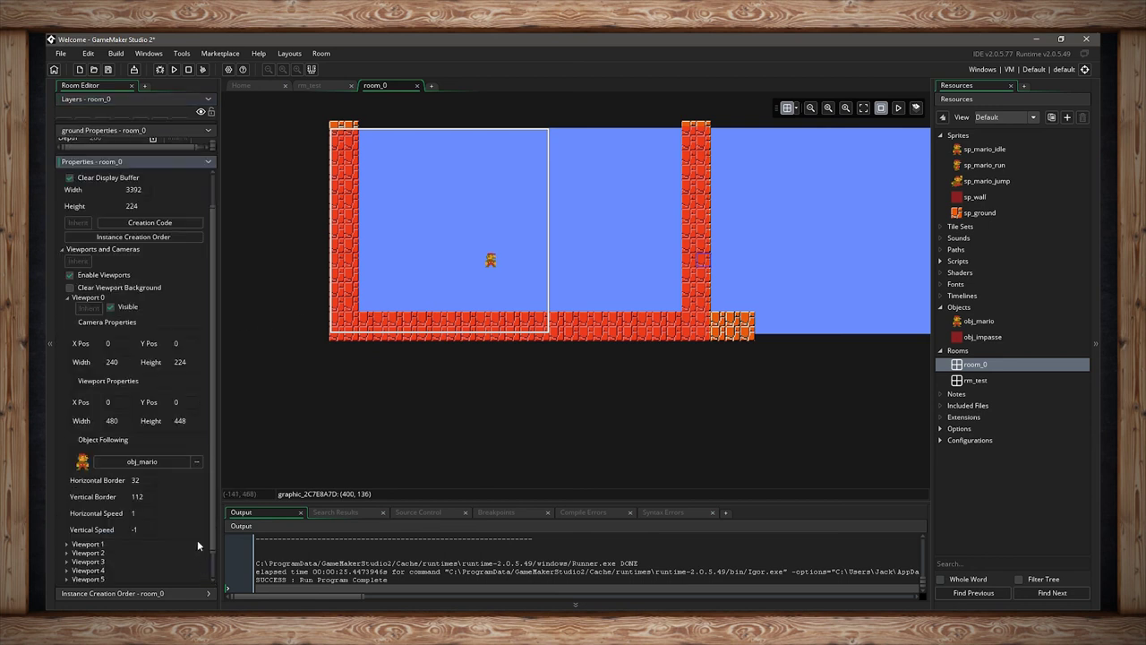